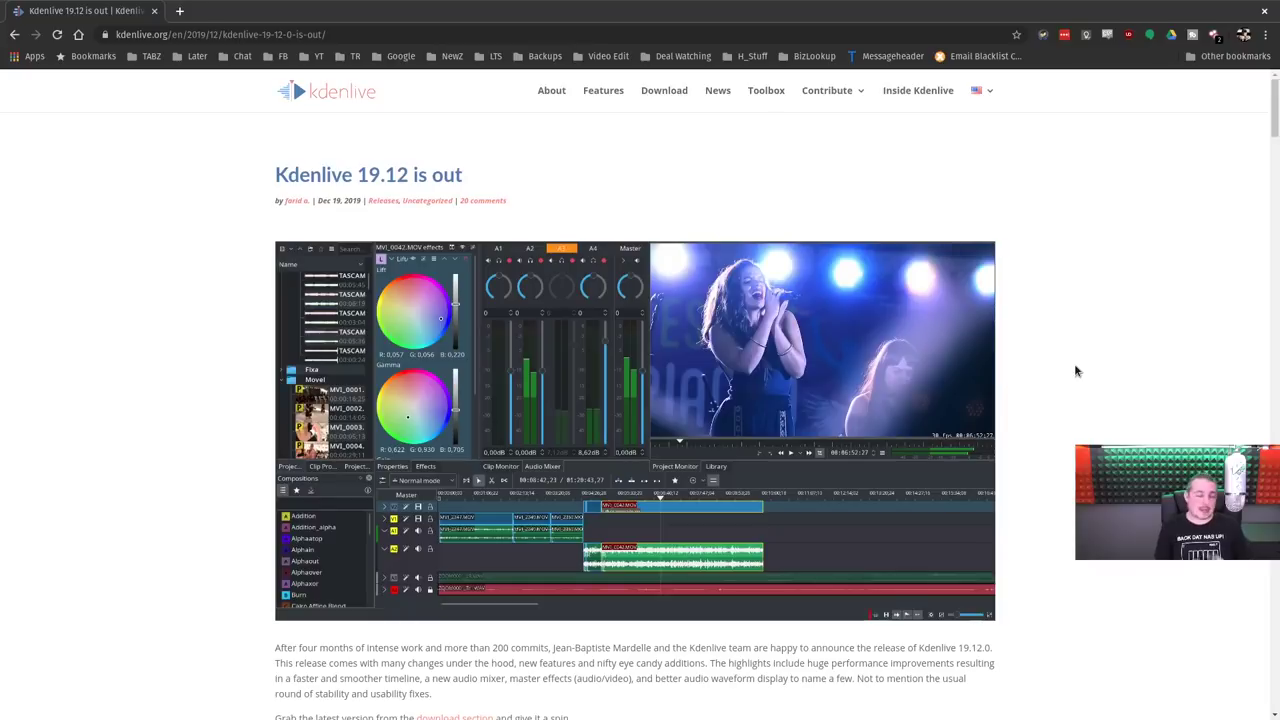
# Step: Scroll the Kdenlive 19.12 article down to the Highlights section with the Audiomixer demo
pyautogui.scroll(-2, 1075, 370)
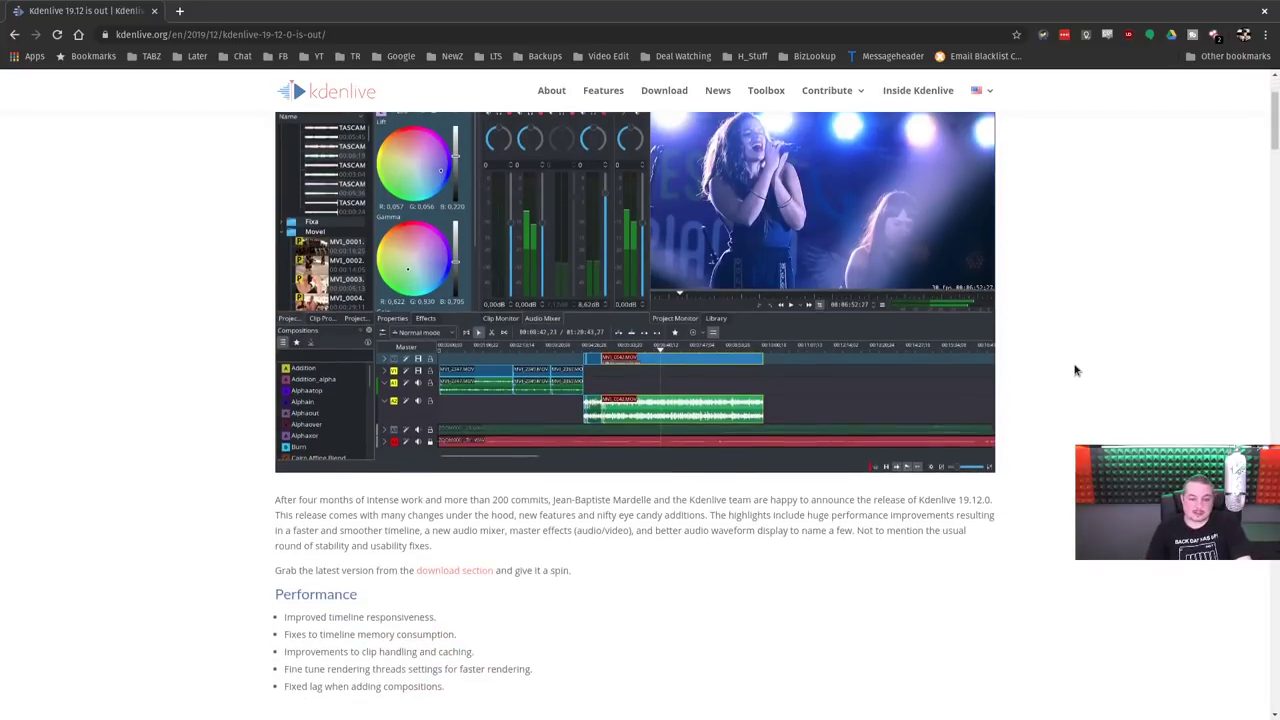
pyautogui.scroll(2, 1075, 370)
pyautogui.scroll(-5, 1075, 370)
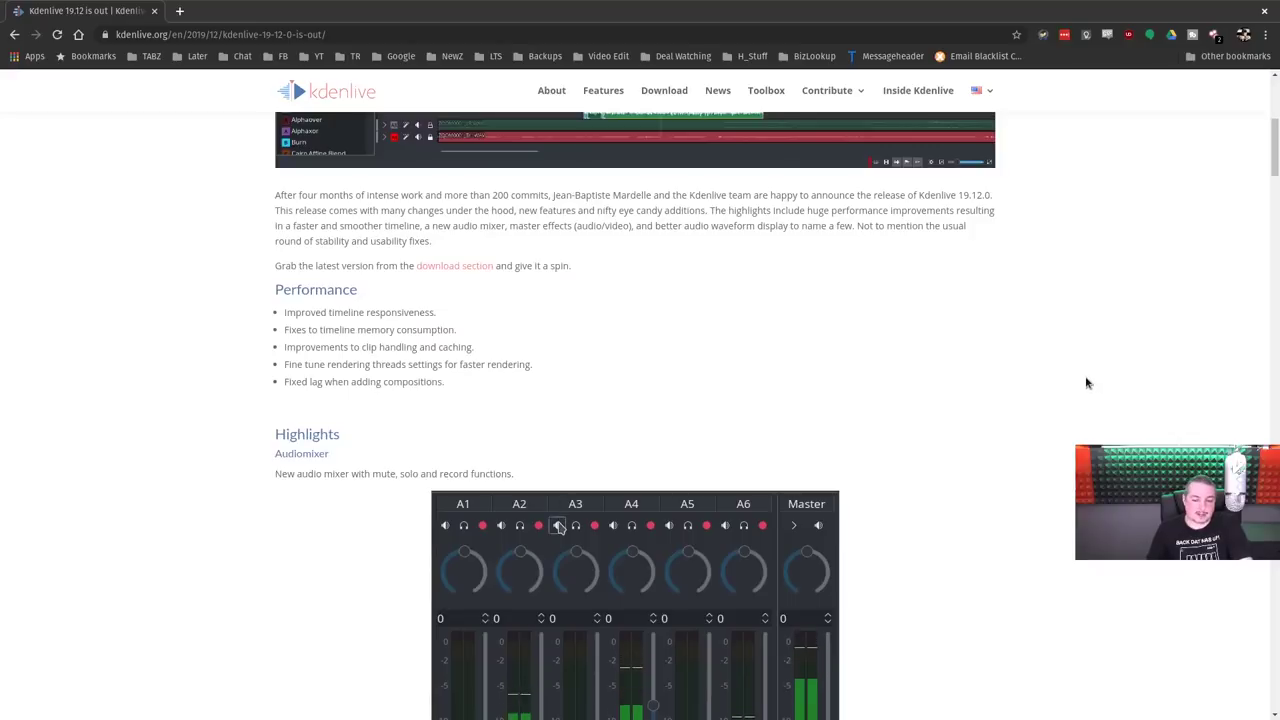
pyautogui.scroll(-2, 1084, 376)
pyautogui.scroll(2, 1078, 373)
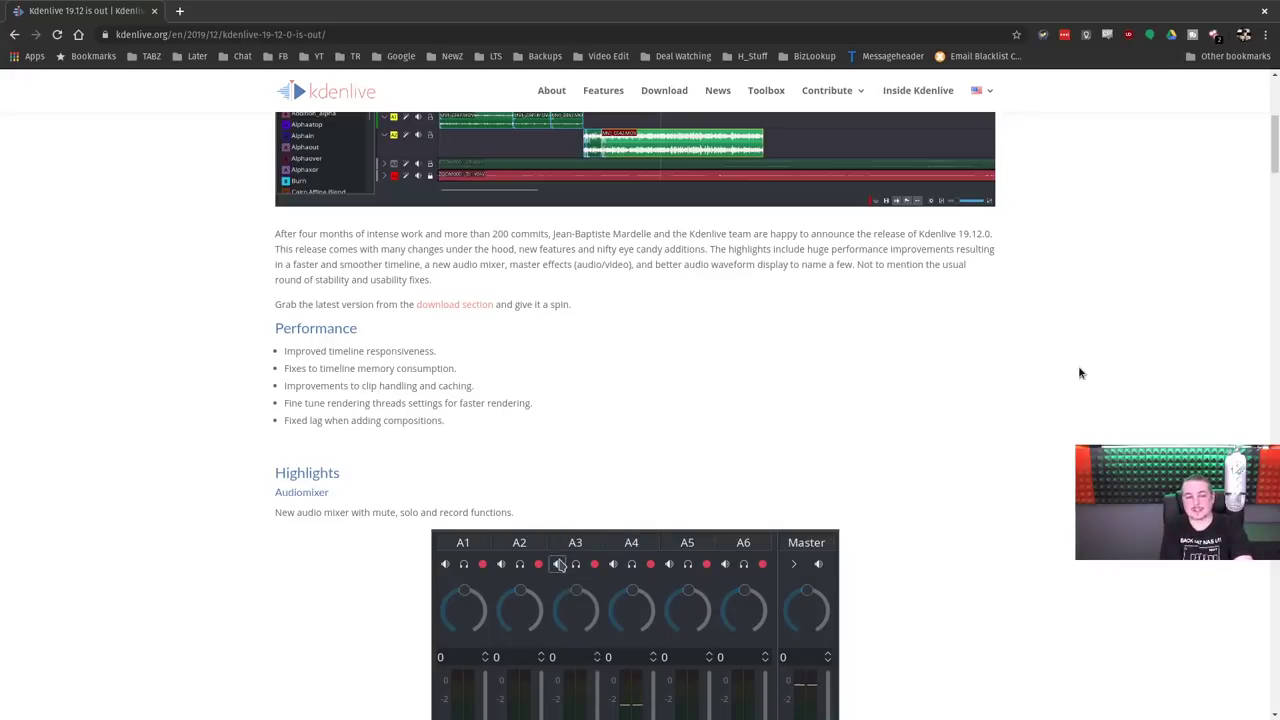
pyautogui.scroll(-2, 1080, 372)
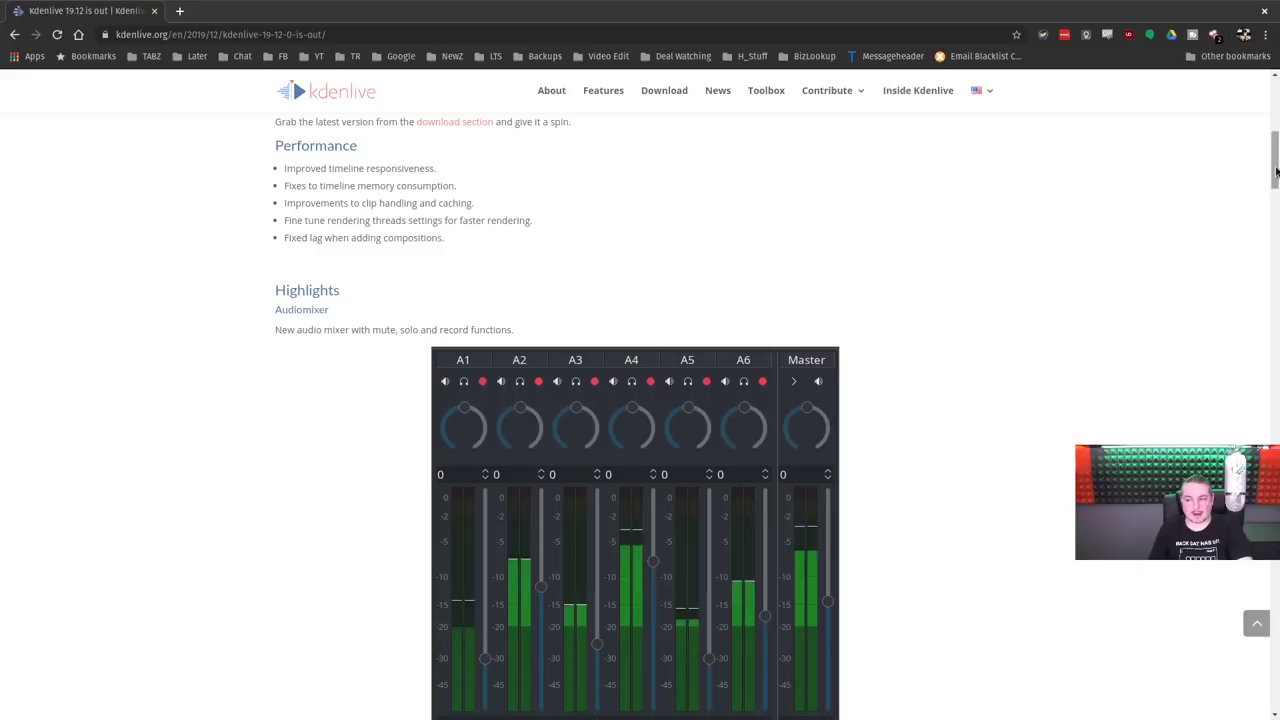
pyautogui.scroll(-1, 1276, 165)
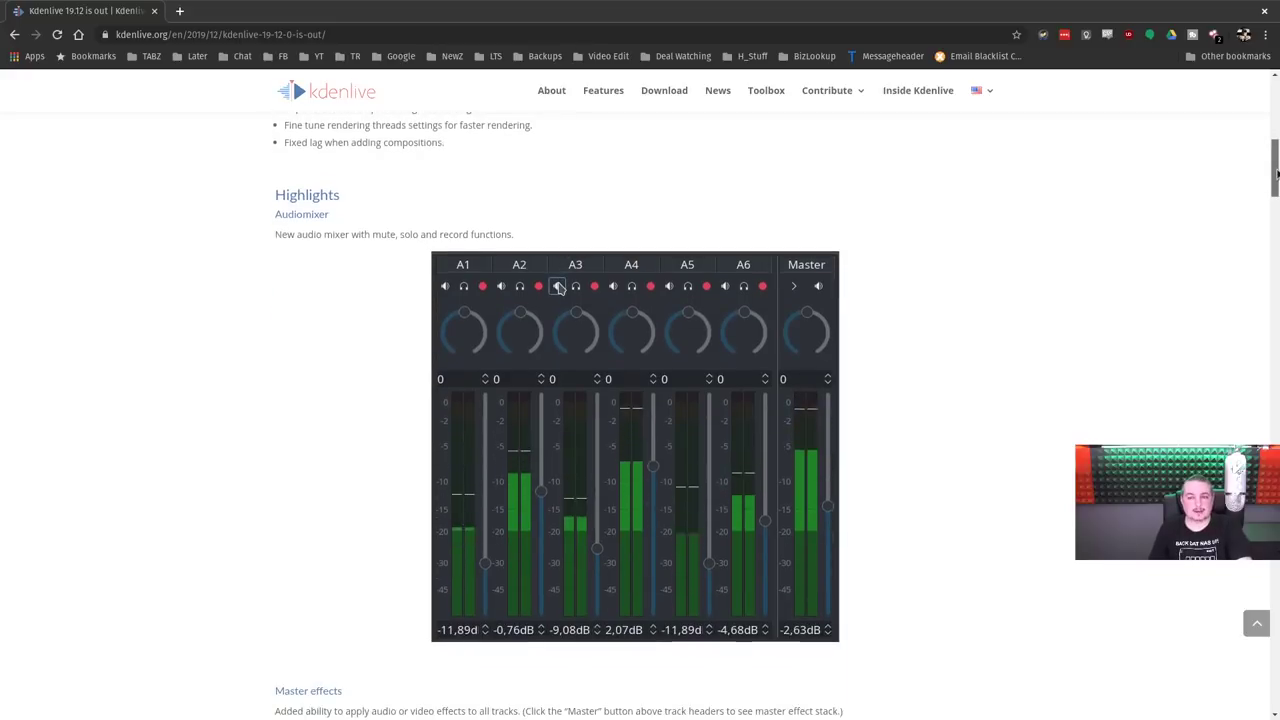
pyautogui.scroll(1, 1276, 165)
pyautogui.moveTo(1276, 165)
pyautogui.mouseDown()
pyautogui.moveTo(1275, 148)
pyautogui.moveTo(1276, 161)
pyautogui.mouseUp()
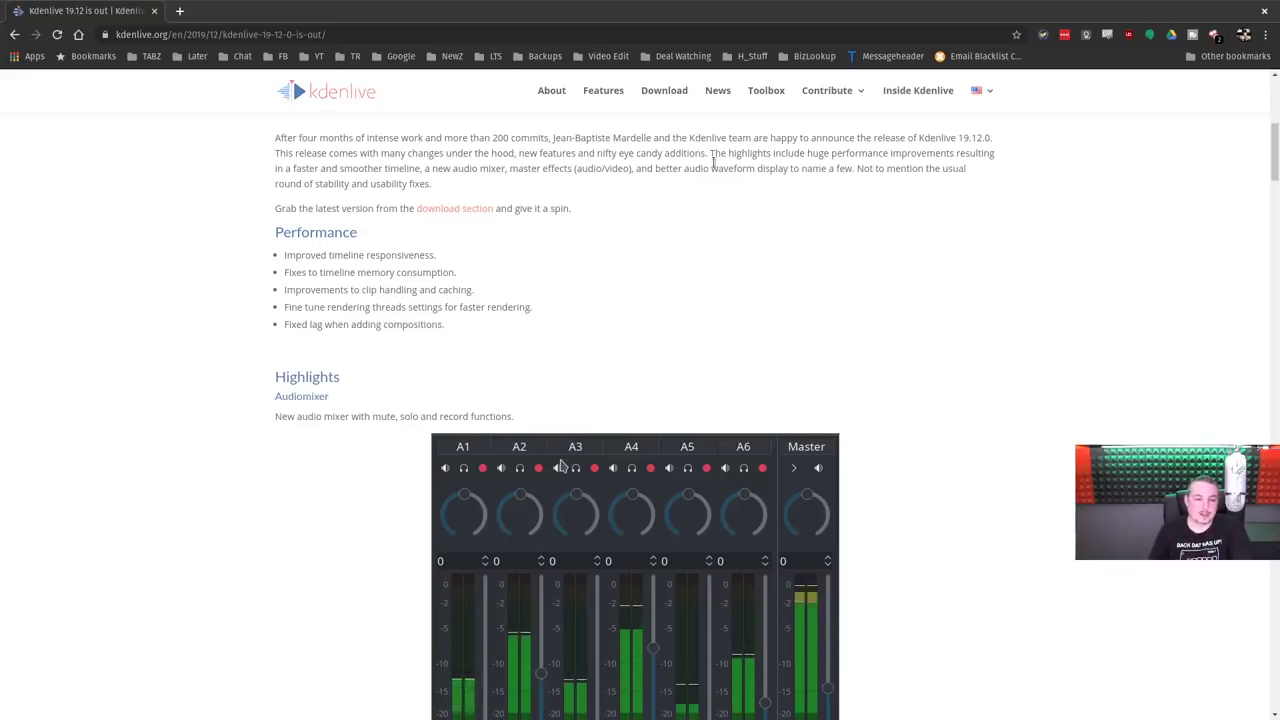
pyautogui.scroll(-1, 550, 282)
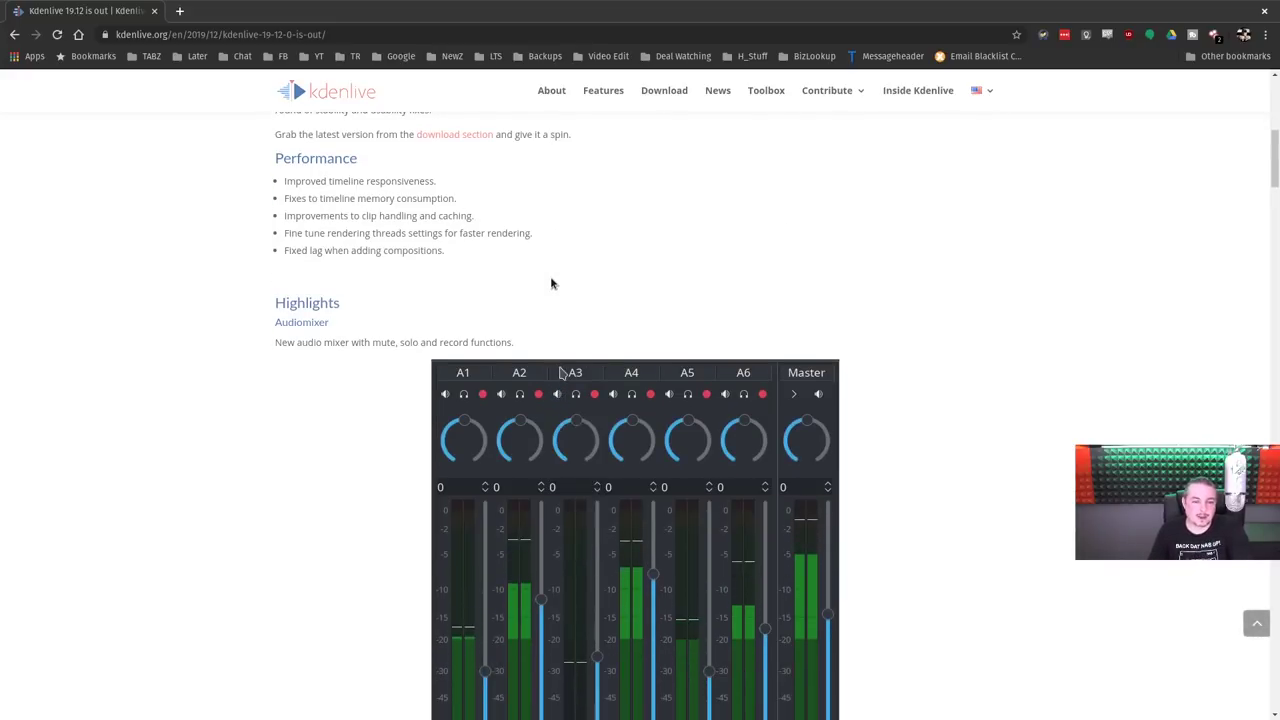
pyautogui.scroll(-1, 651, 244)
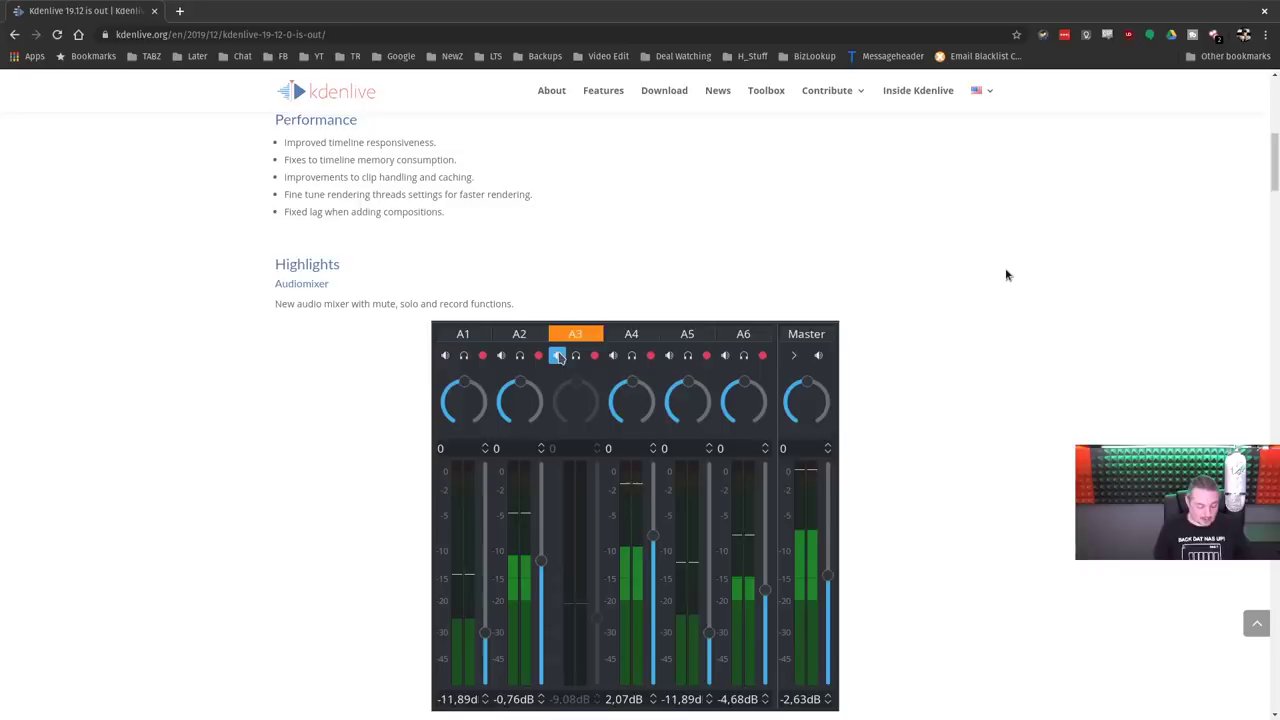
pyautogui.hotkey('ctrl', 'F10')
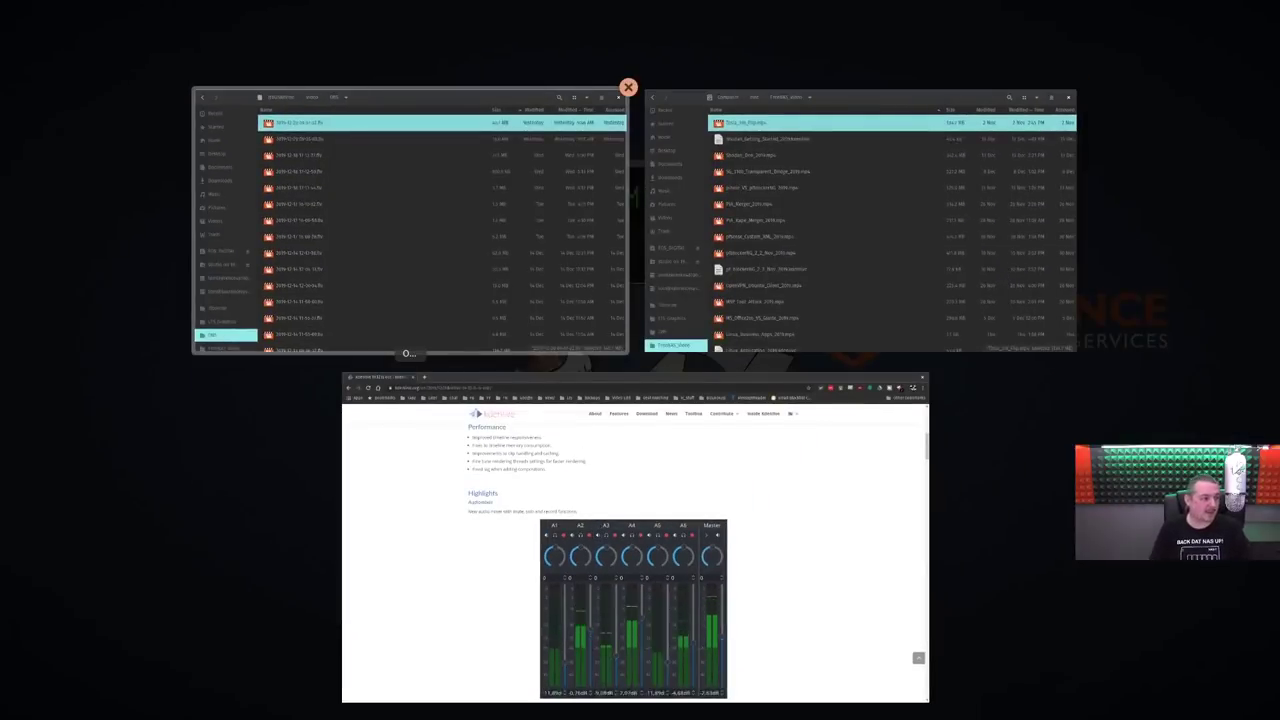
pyautogui.press('Escape')
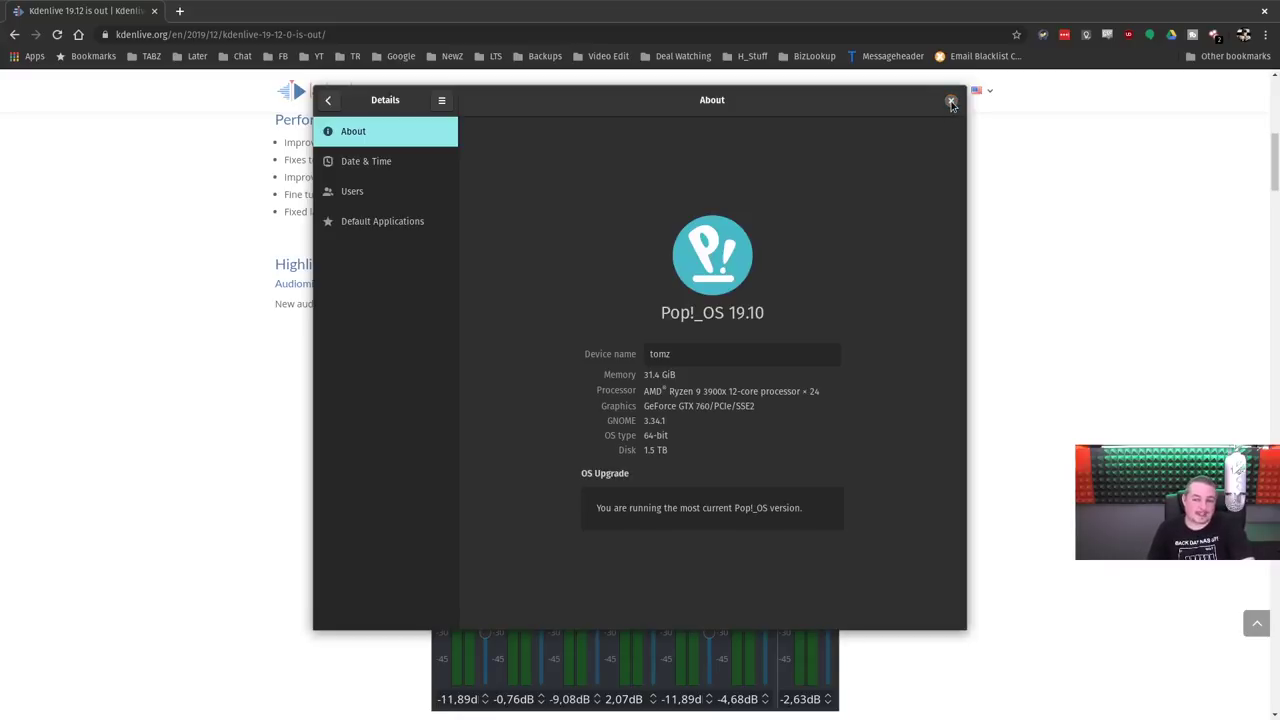
pyautogui.moveTo(951, 104)
pyautogui.mouseDown()
pyautogui.moveTo(772, 167)
pyautogui.moveTo(791, 145)
pyautogui.moveTo(947, 120)
pyautogui.mouseUp()
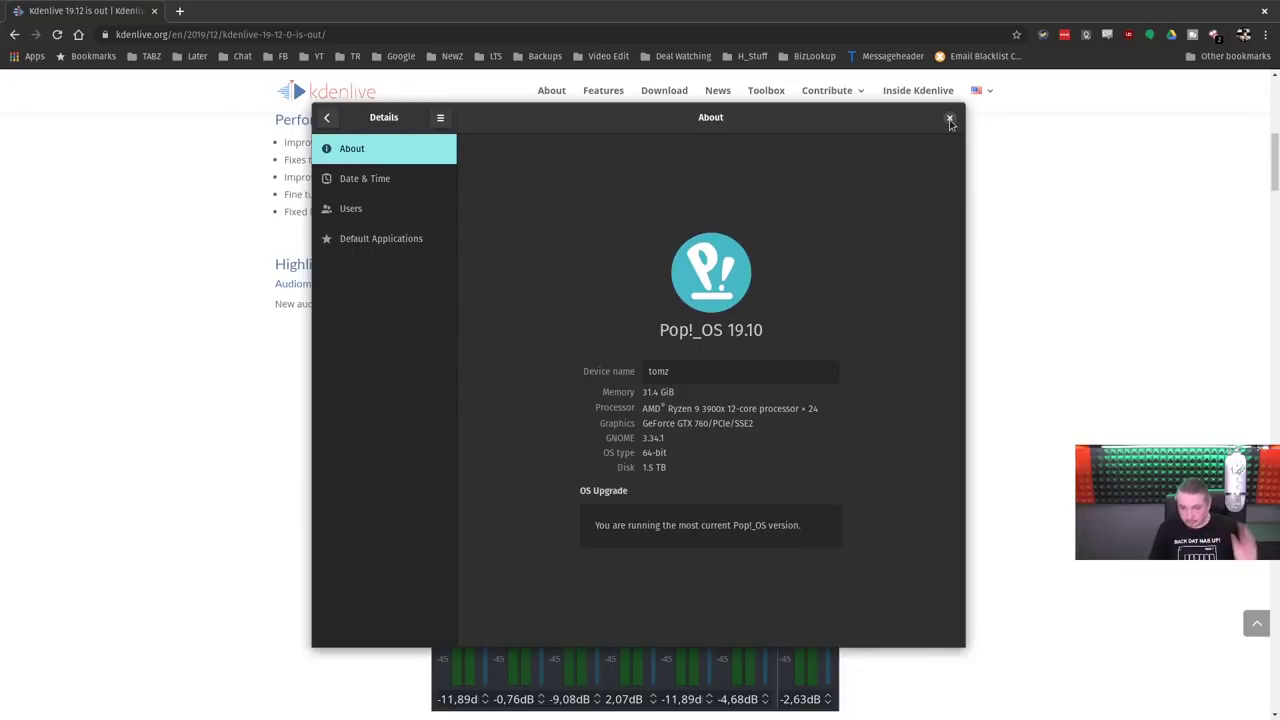
pyautogui.click(950, 119)
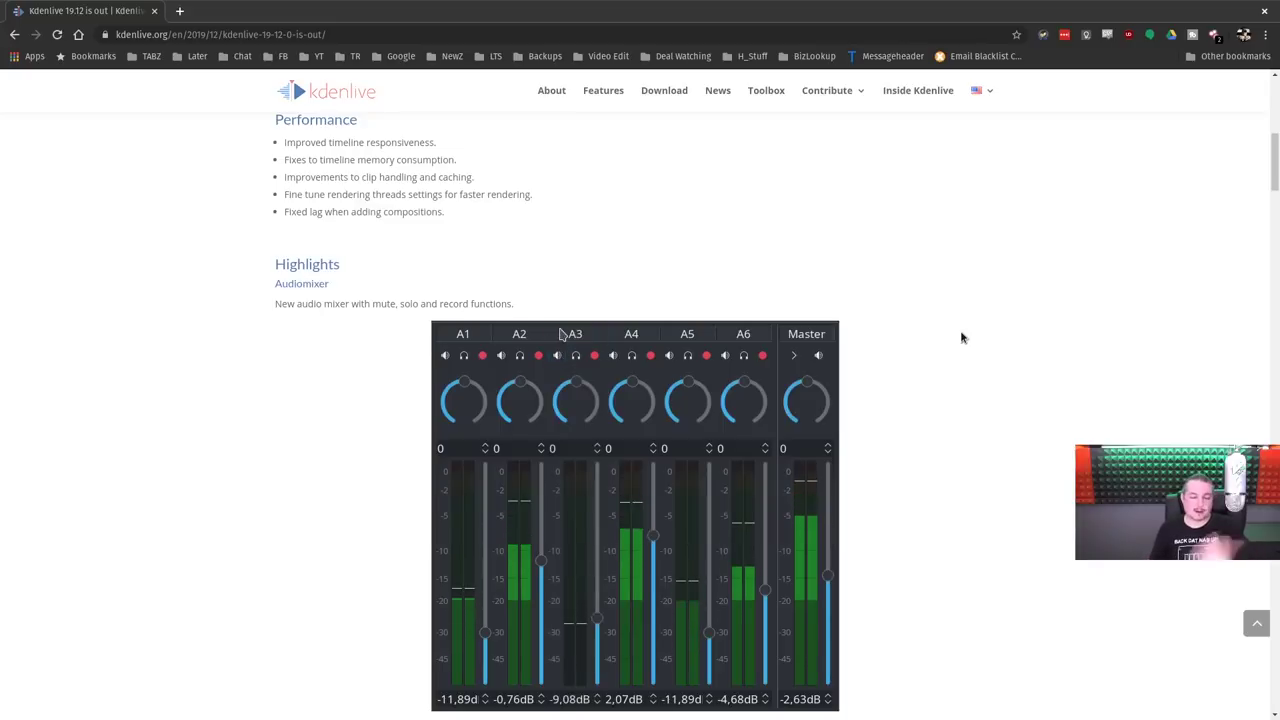
# Step: Scroll the release notes past the Master effects, Effects and Compositions, and Bézier curves demos
pyautogui.scroll(-5, 961, 337)
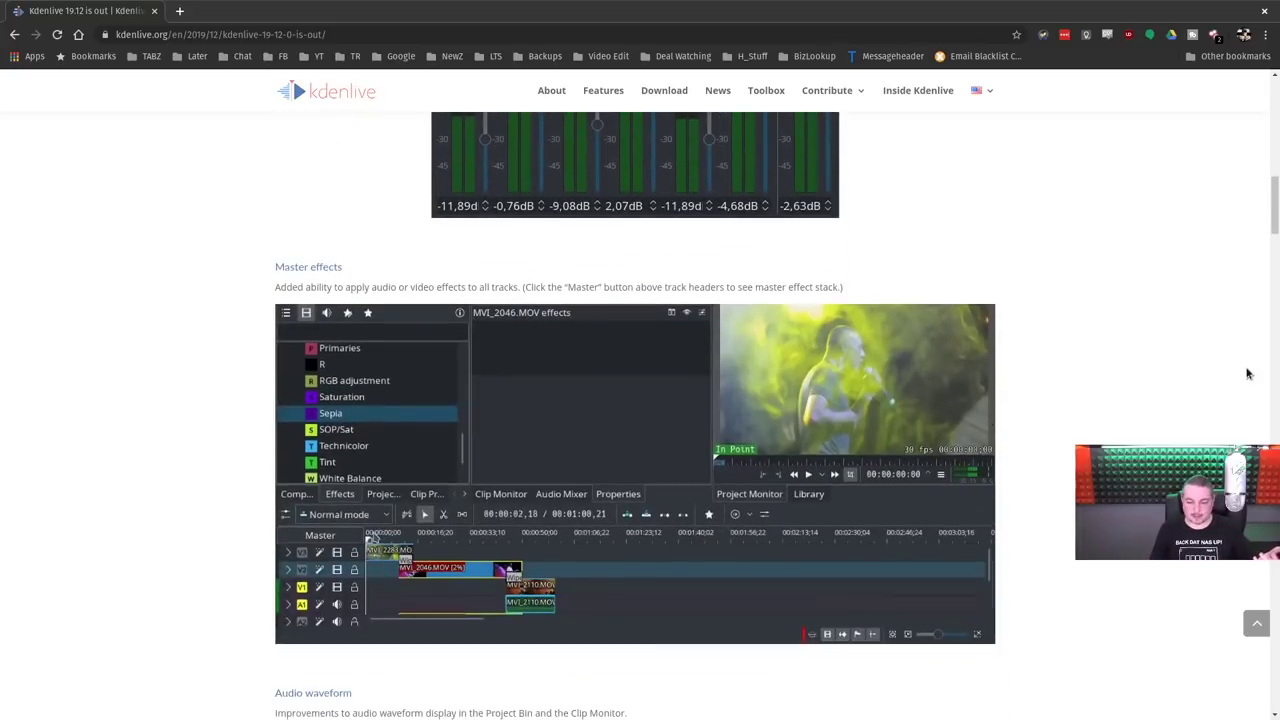
pyautogui.scroll(-2, 961, 337)
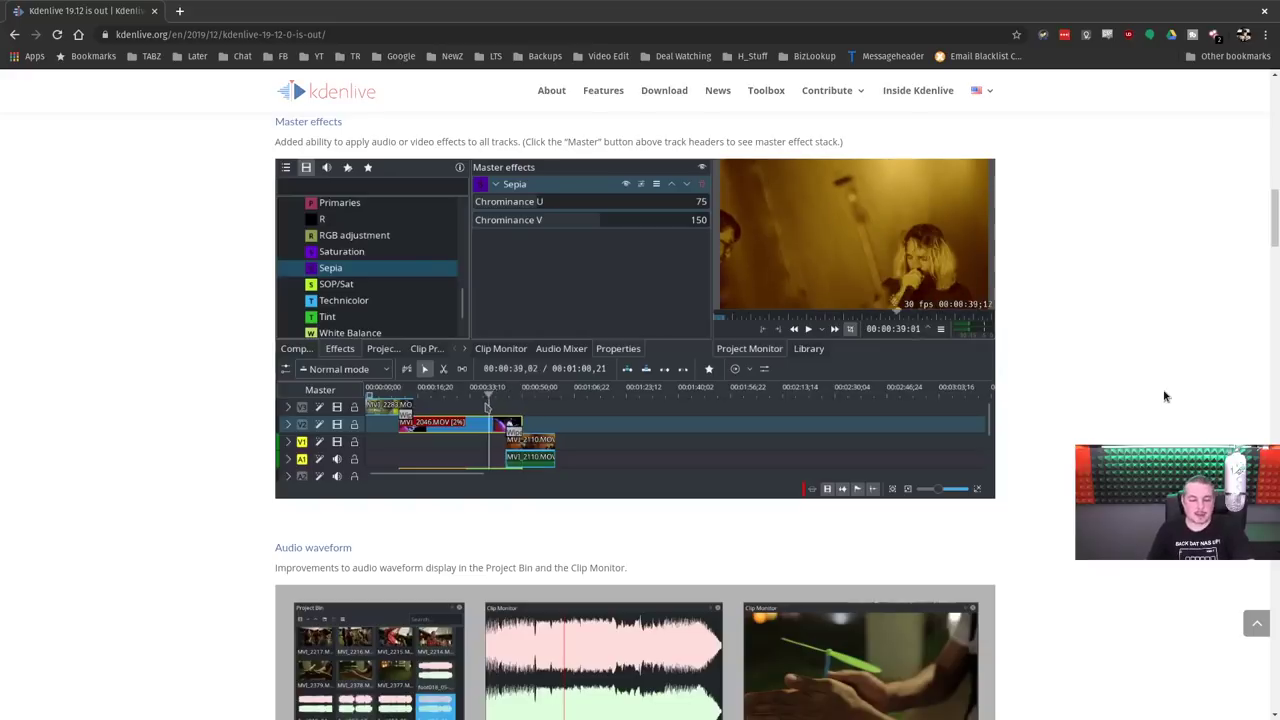
pyautogui.scroll(-2, 1163, 397)
pyautogui.scroll(-1, 500, 677)
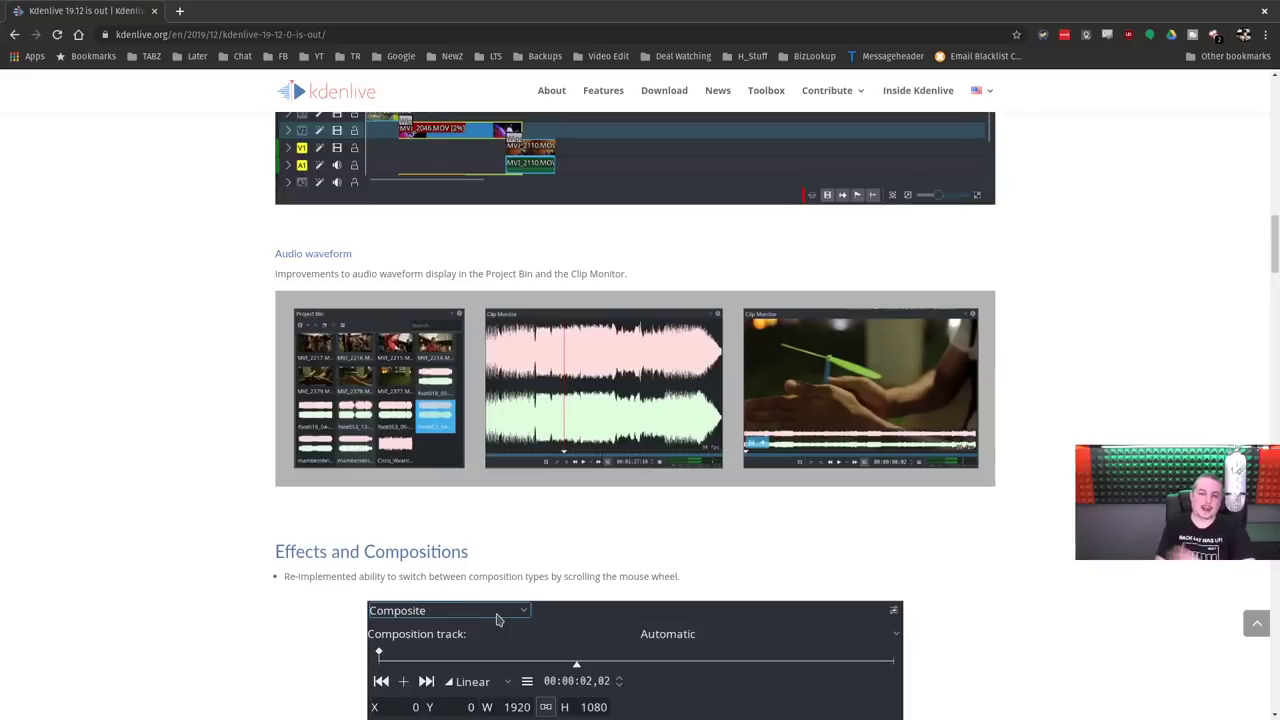
pyautogui.scroll(-1, 635, 400)
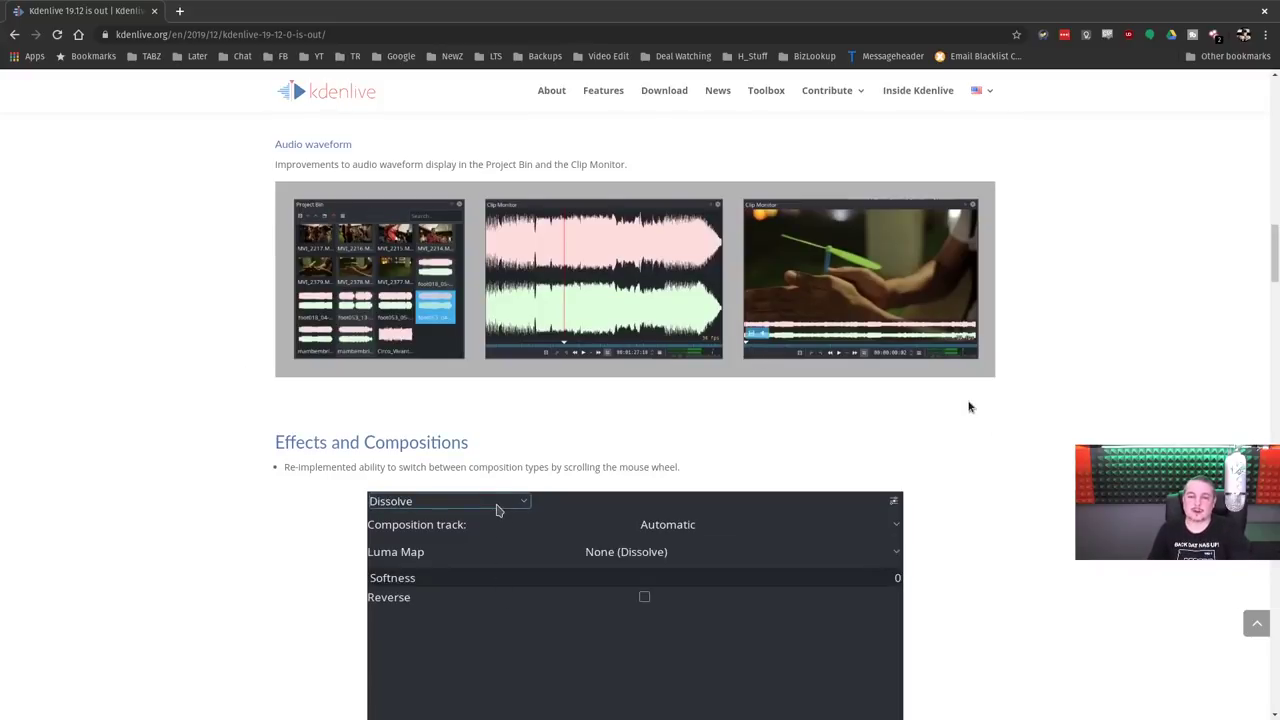
pyautogui.scroll(-2, 990, 405)
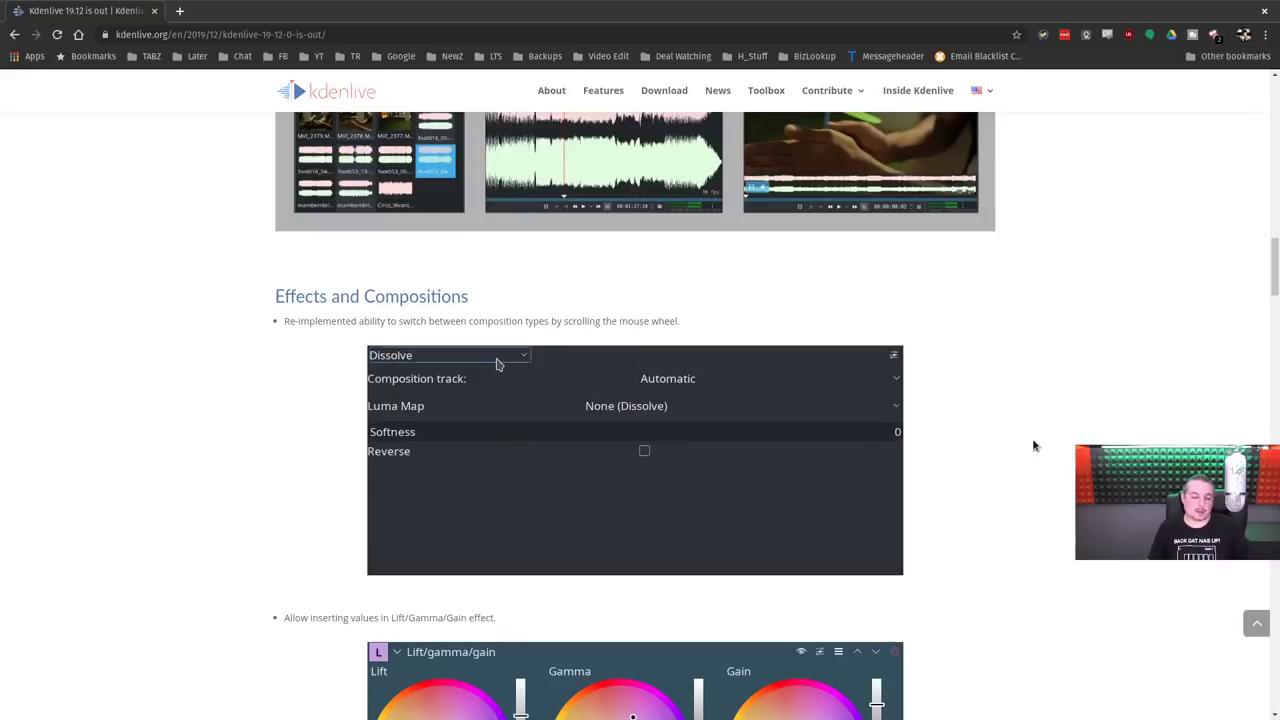
pyautogui.scroll(-4, 1035, 446)
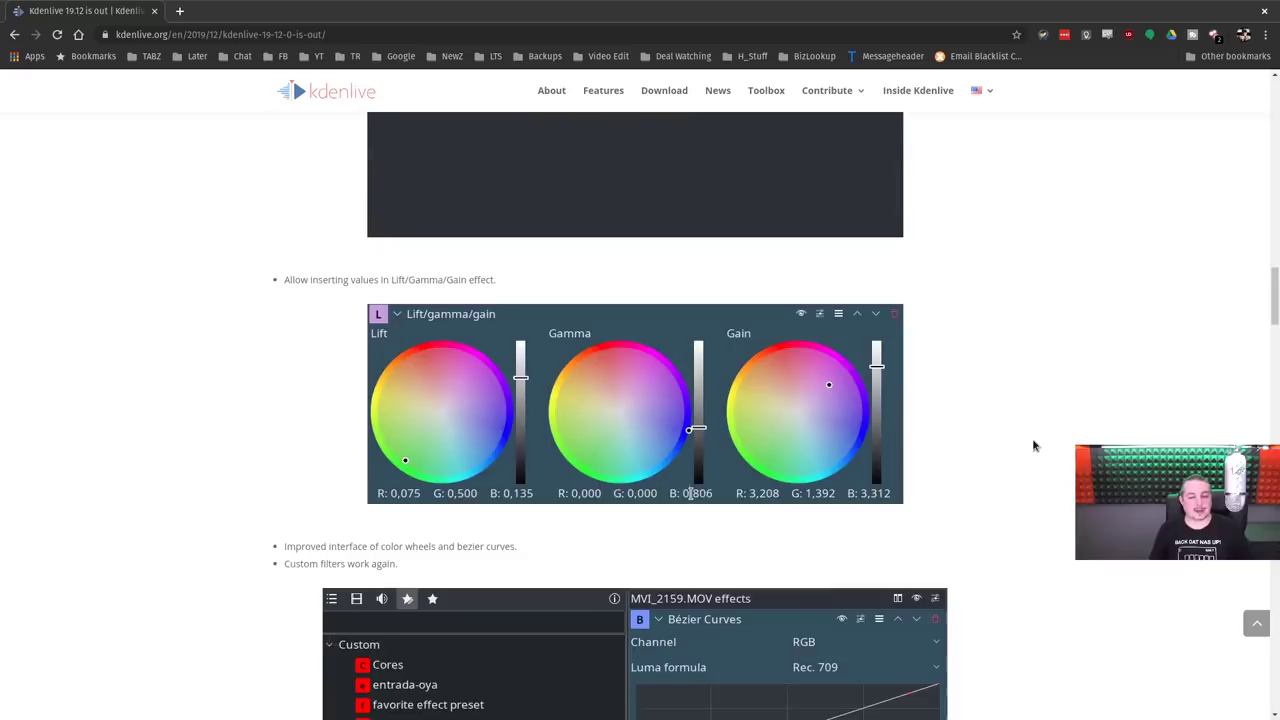
pyautogui.scroll(-3, 1035, 446)
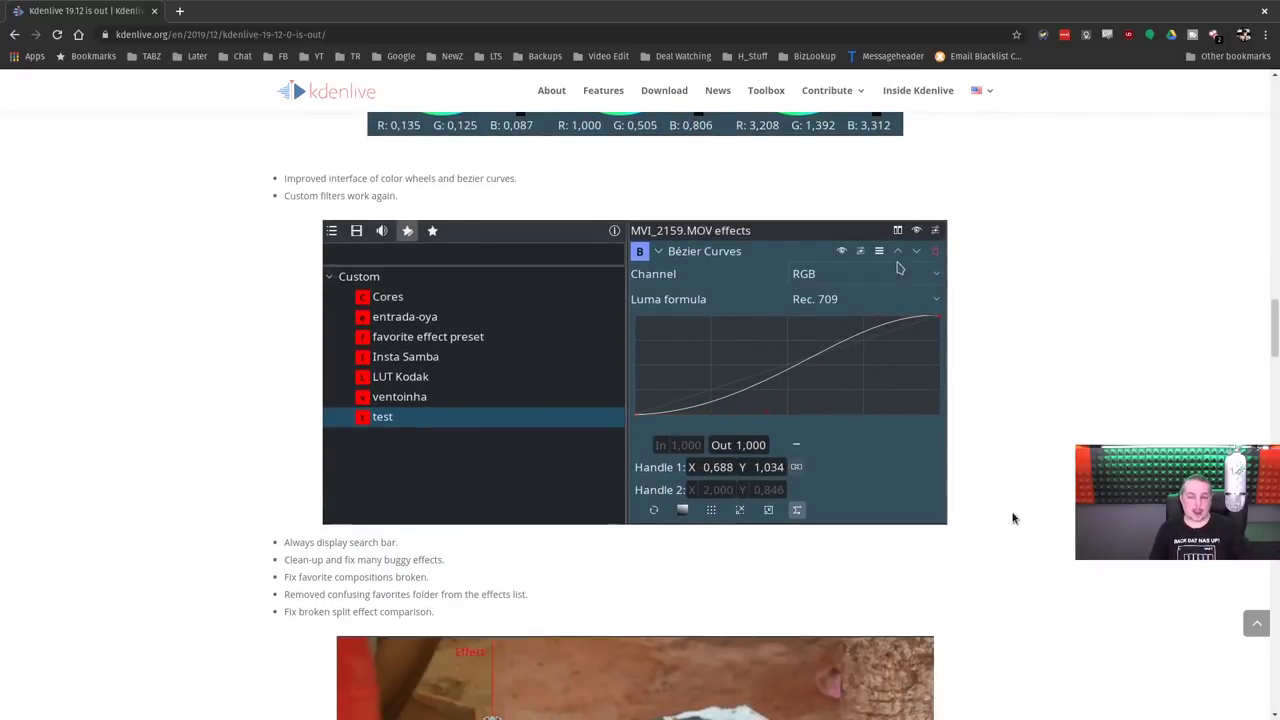
pyautogui.scroll(-2, 1013, 518)
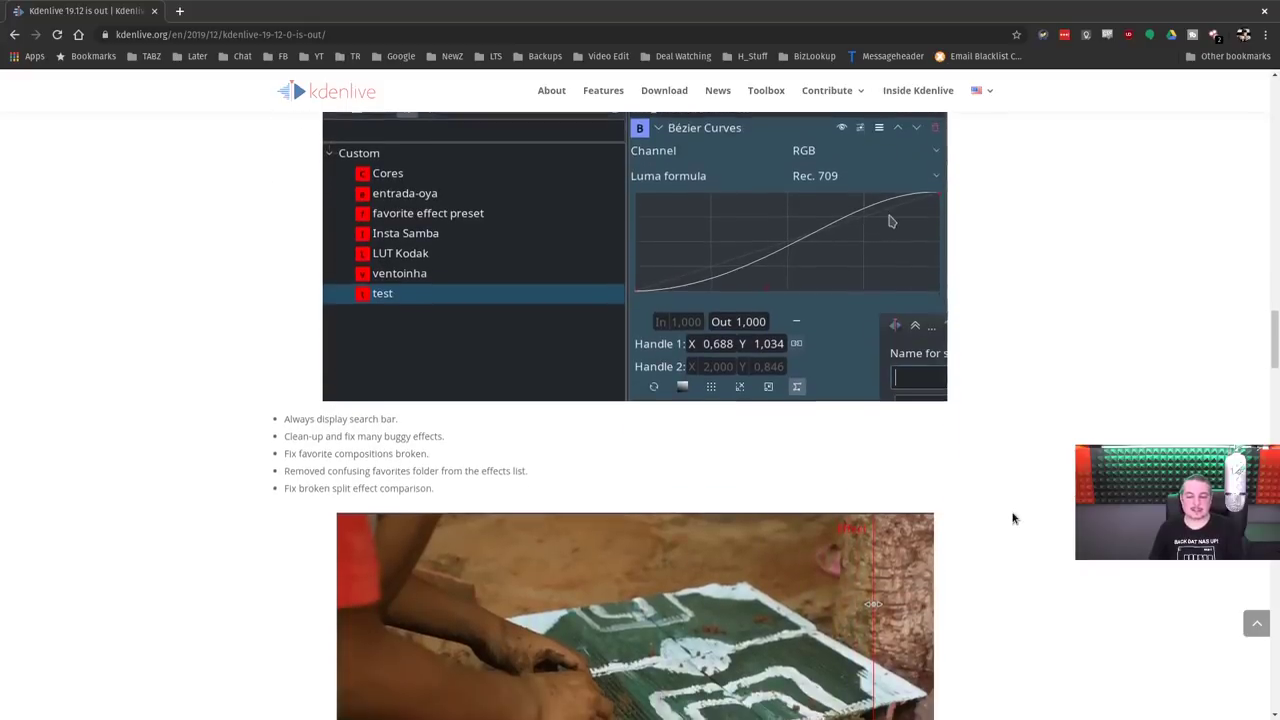
pyautogui.scroll(-2, 1011, 517)
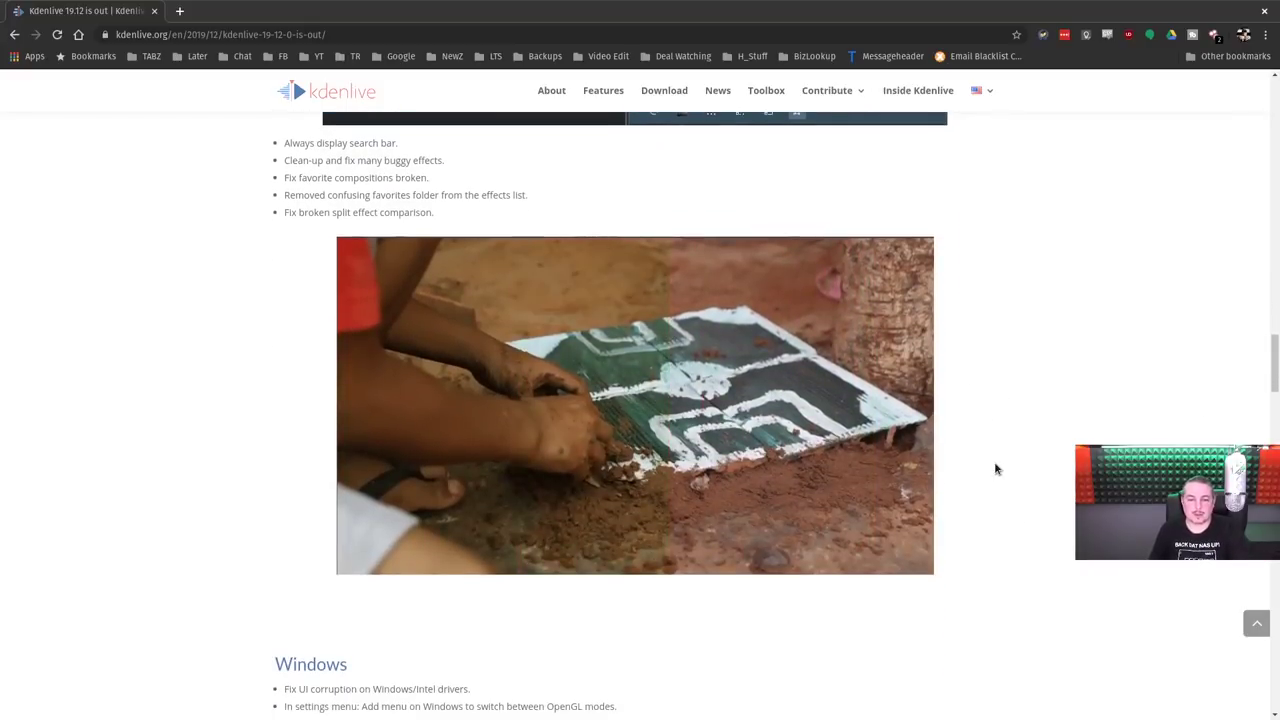
# Step: Continue down to the Windows fixes and General sections with the monitor overlay demo
pyautogui.scroll(1, 1031, 455)
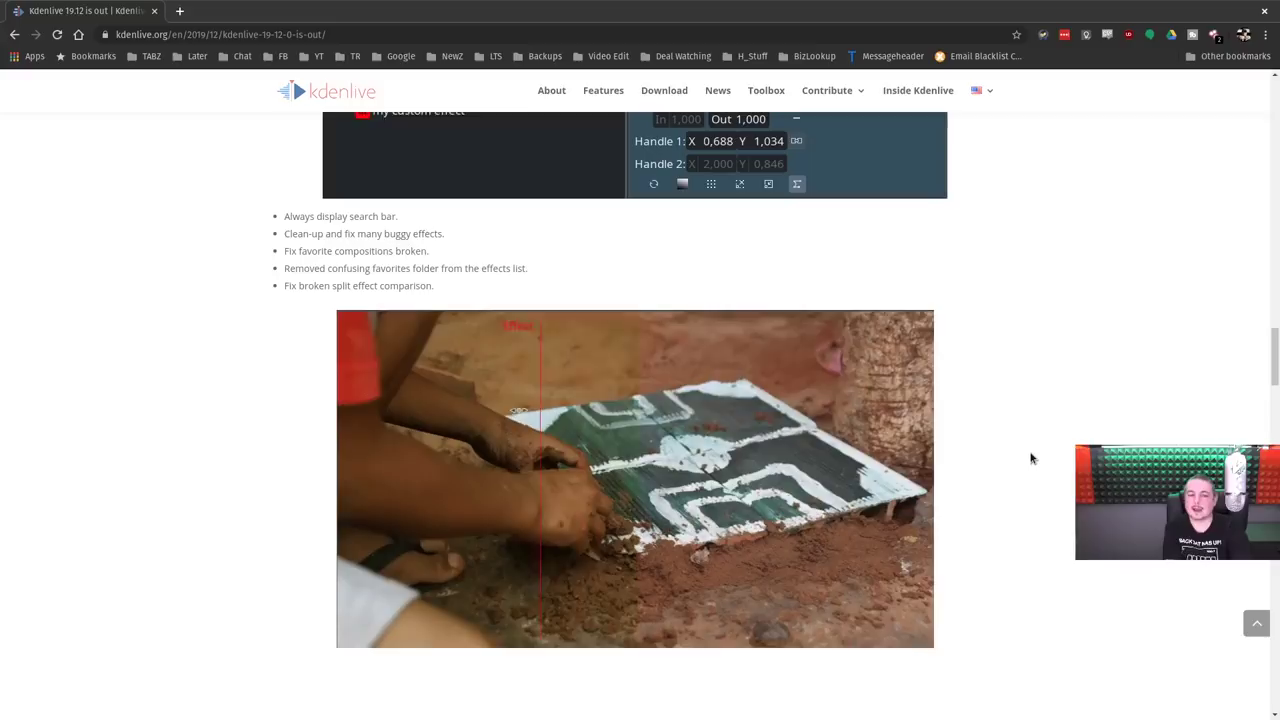
pyautogui.scroll(-2, 1031, 458)
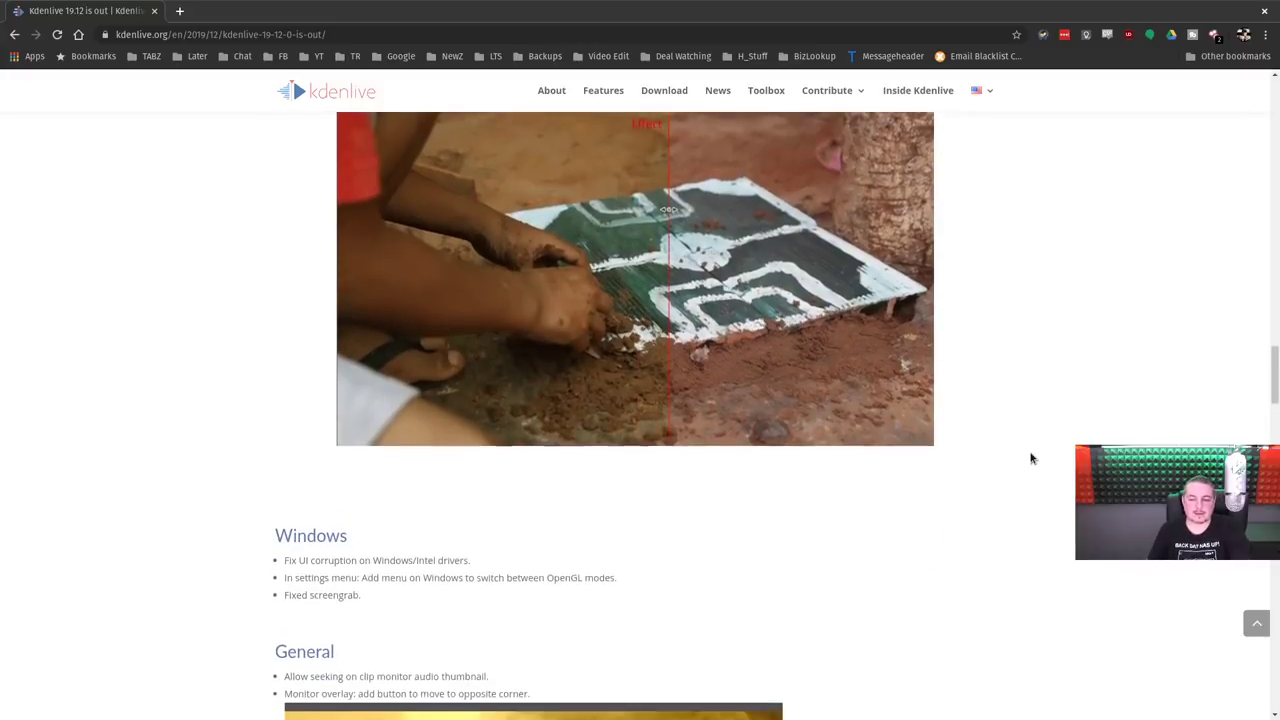
pyautogui.scroll(-1, 1031, 458)
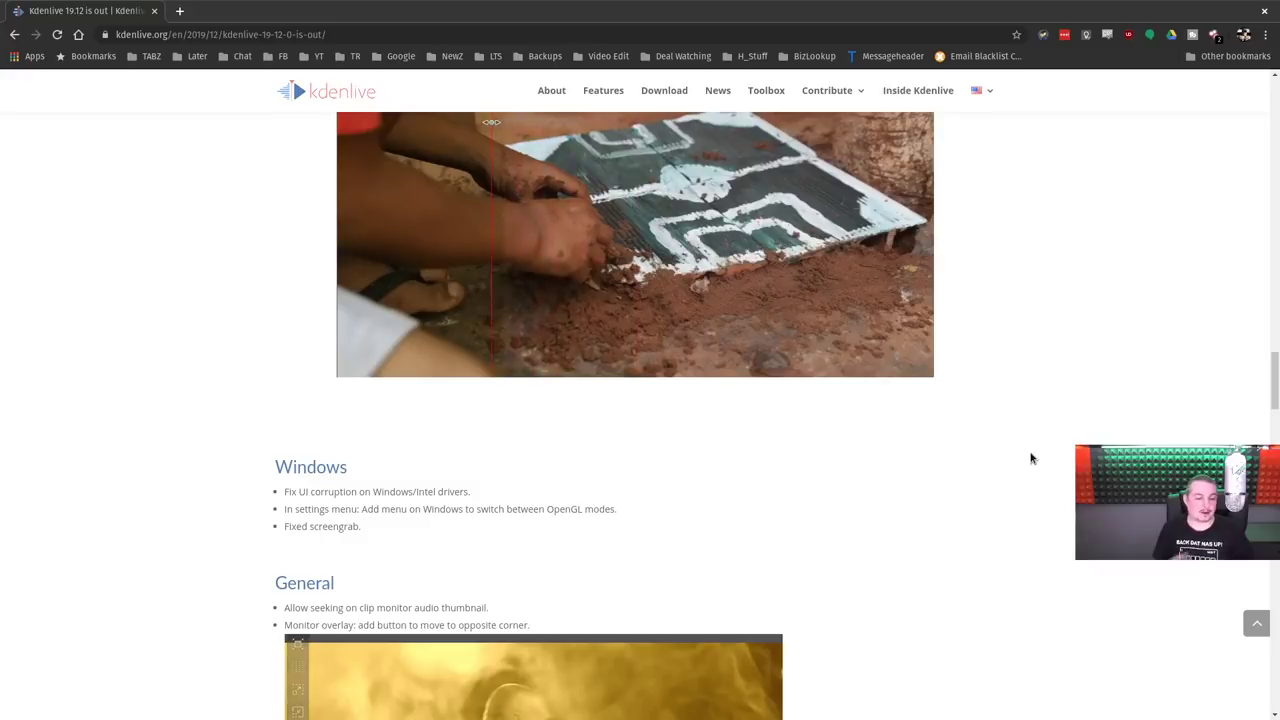
pyautogui.scroll(-1, 1031, 458)
pyautogui.scroll(-3, 1031, 458)
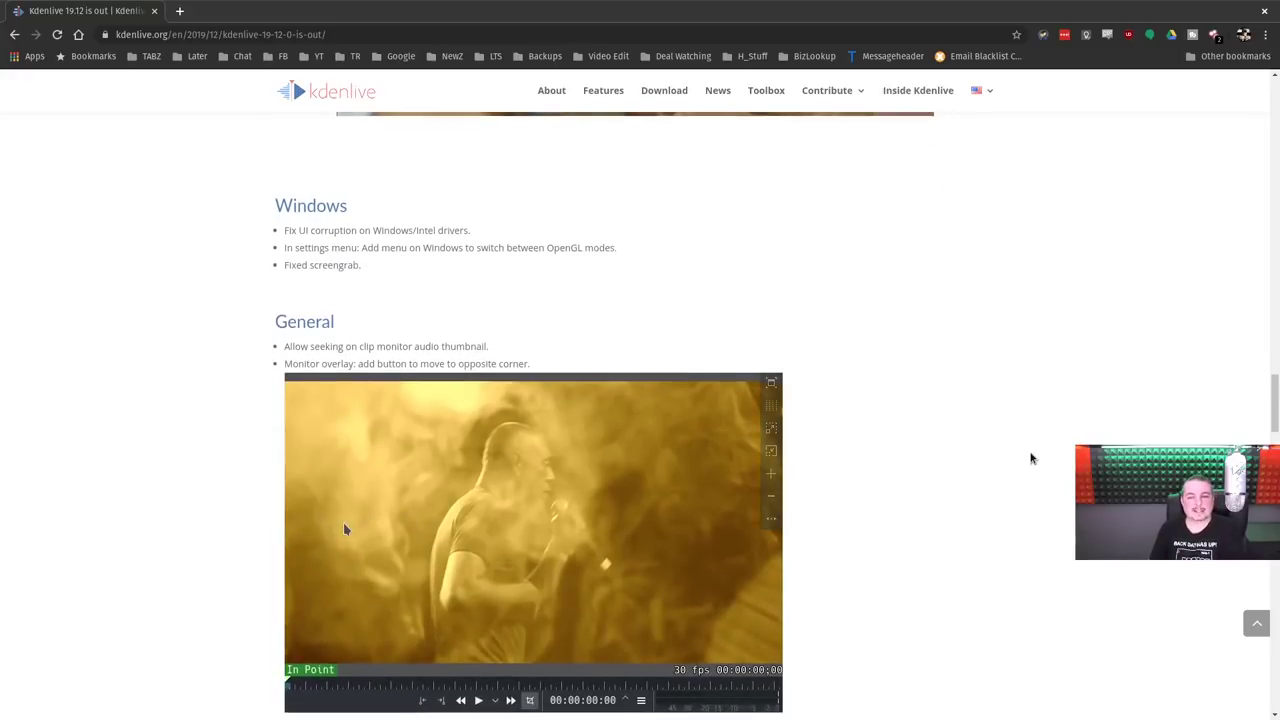
pyautogui.scroll(-3, 1031, 456)
pyautogui.scroll(3, 981, 460)
pyautogui.scroll(1, 393, 314)
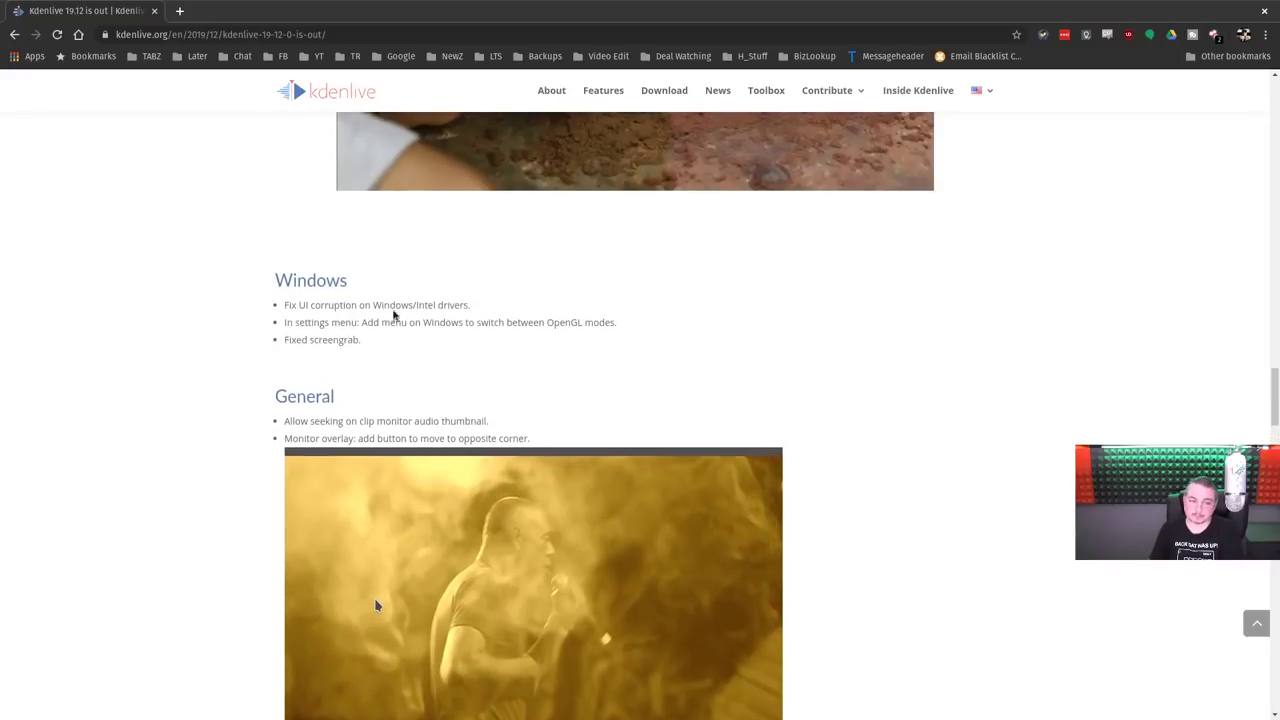
# Step: Select the Windows heading and its three fixes, then scroll to the article's Comments section
pyautogui.moveTo(281, 279); pyautogui.dragTo(396, 354)
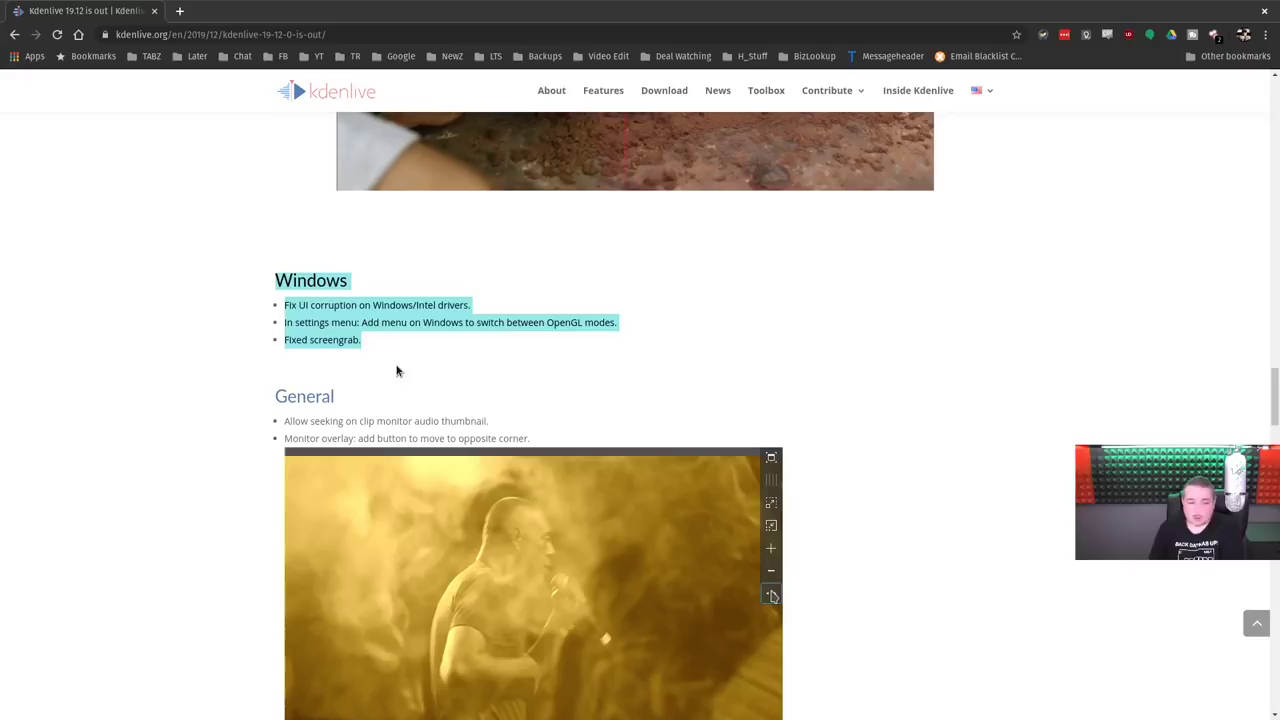
pyautogui.scroll(-3, 471, 340)
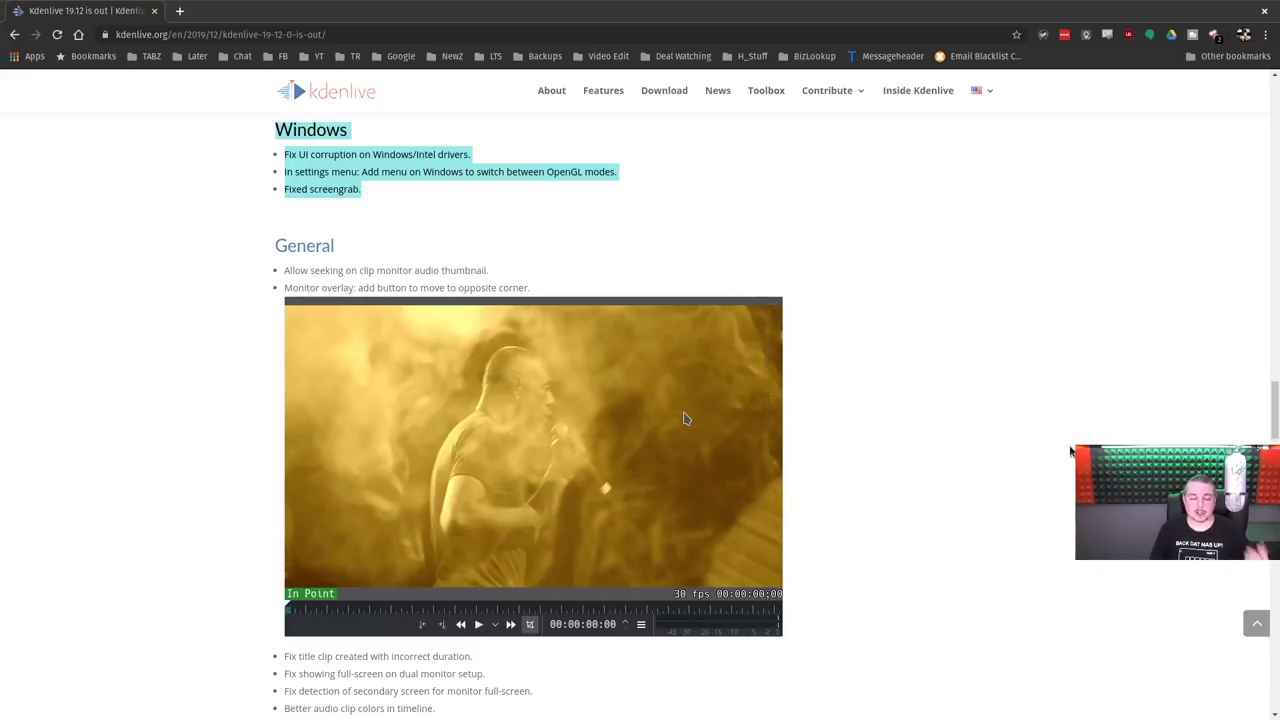
pyautogui.scroll(-2, 996, 454)
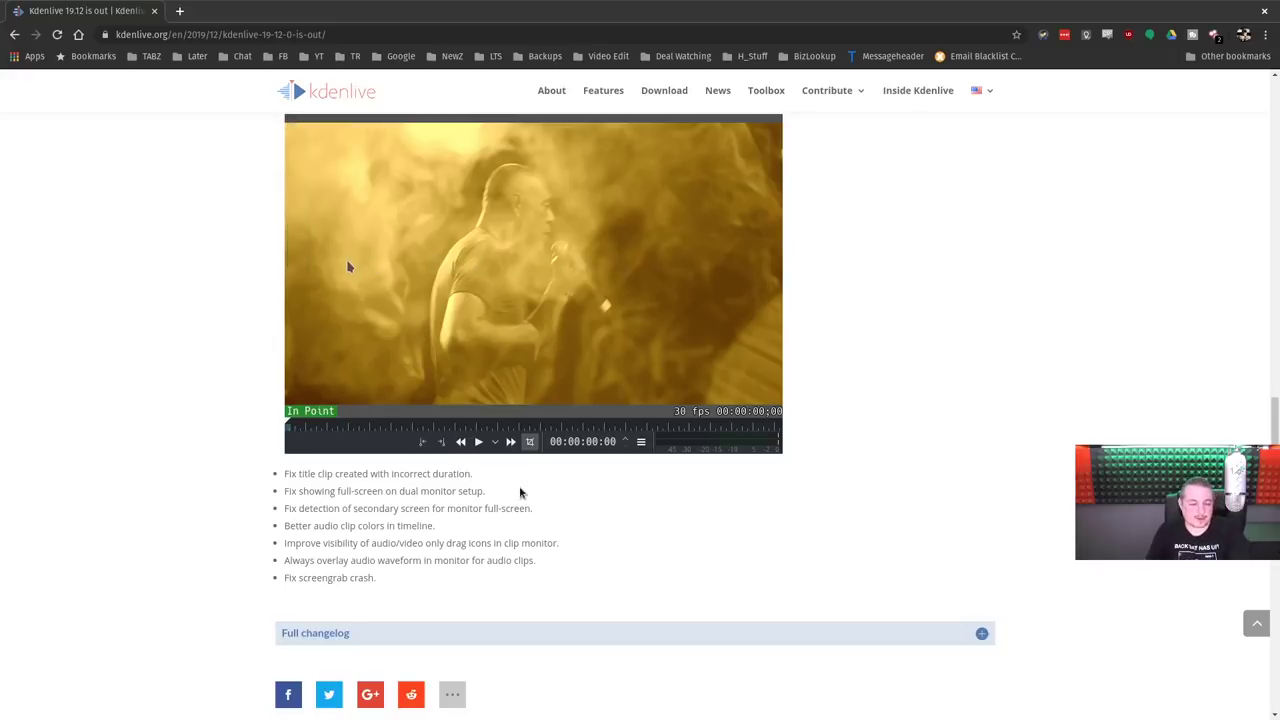
pyautogui.scroll(-2, 508, 538)
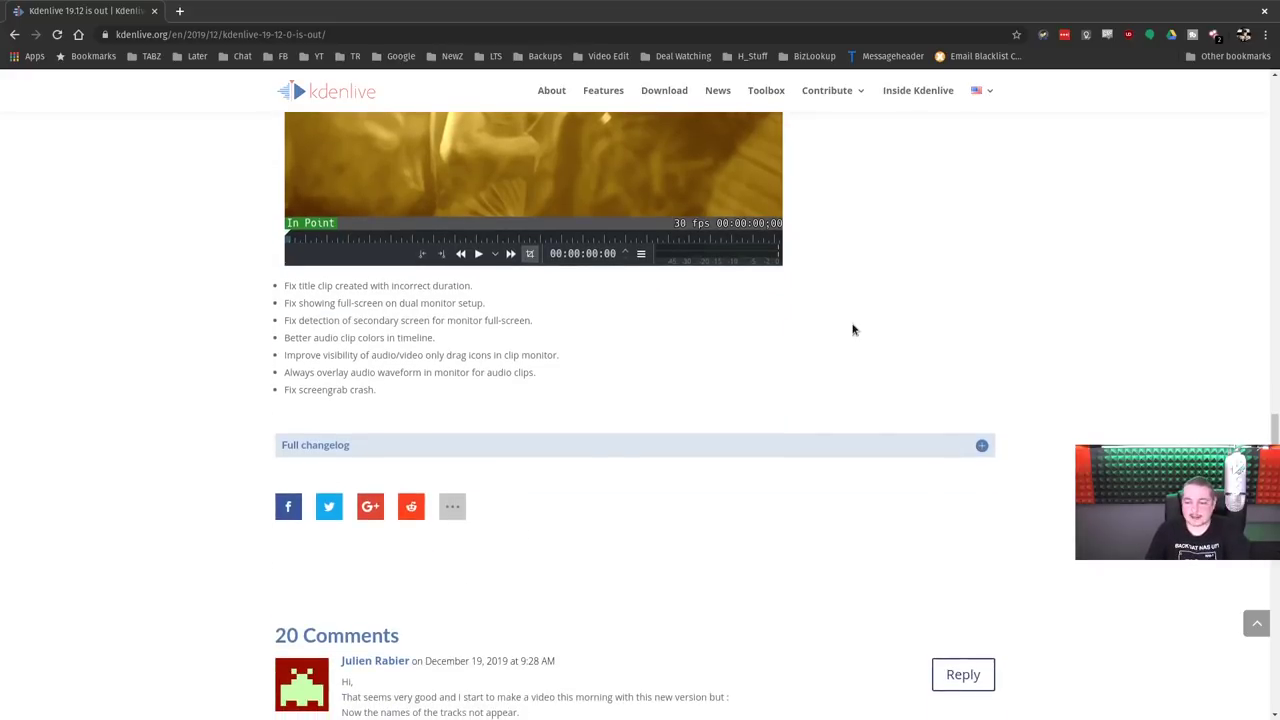
# Step: Close Chrome, place the OBS folder window over FreeNAS_Video, and bring the terminal into view
pyautogui.click(1268, 11)
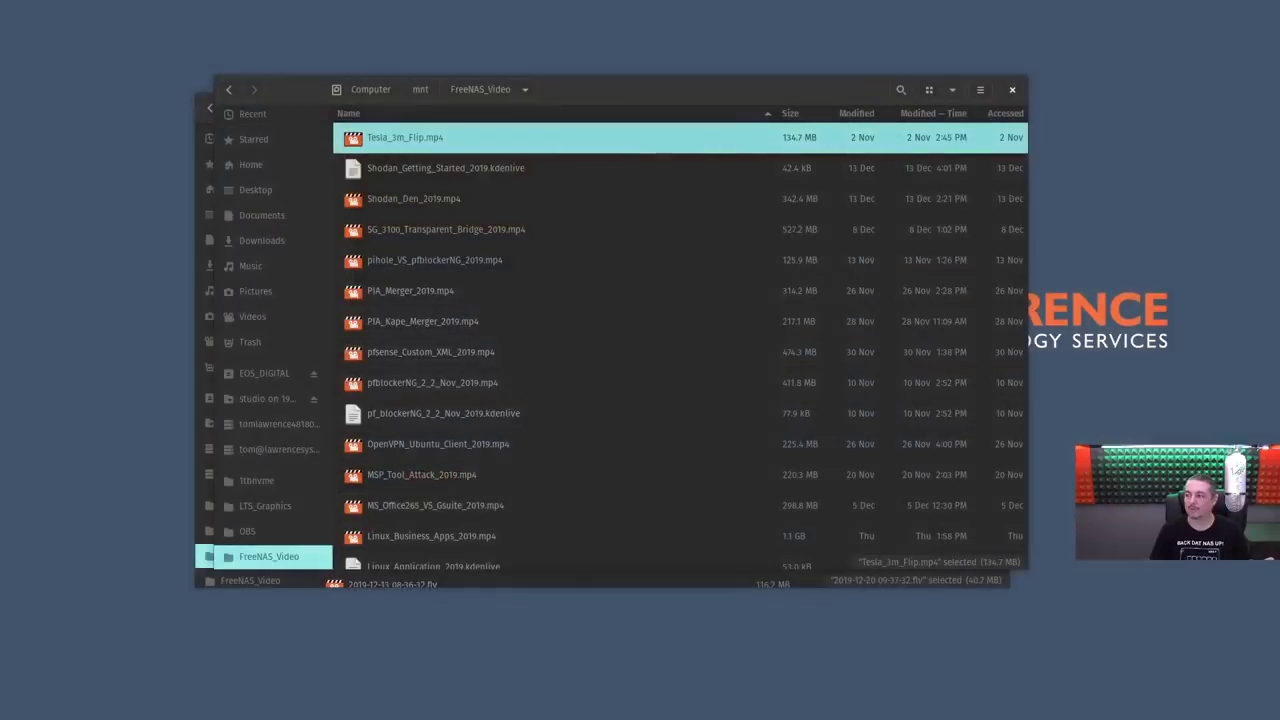
pyautogui.moveTo(580, 100); pyautogui.dragTo(659, 206)
pyautogui.click(678, 110)
pyautogui.moveTo(417, 107); pyautogui.dragTo(820, 216)
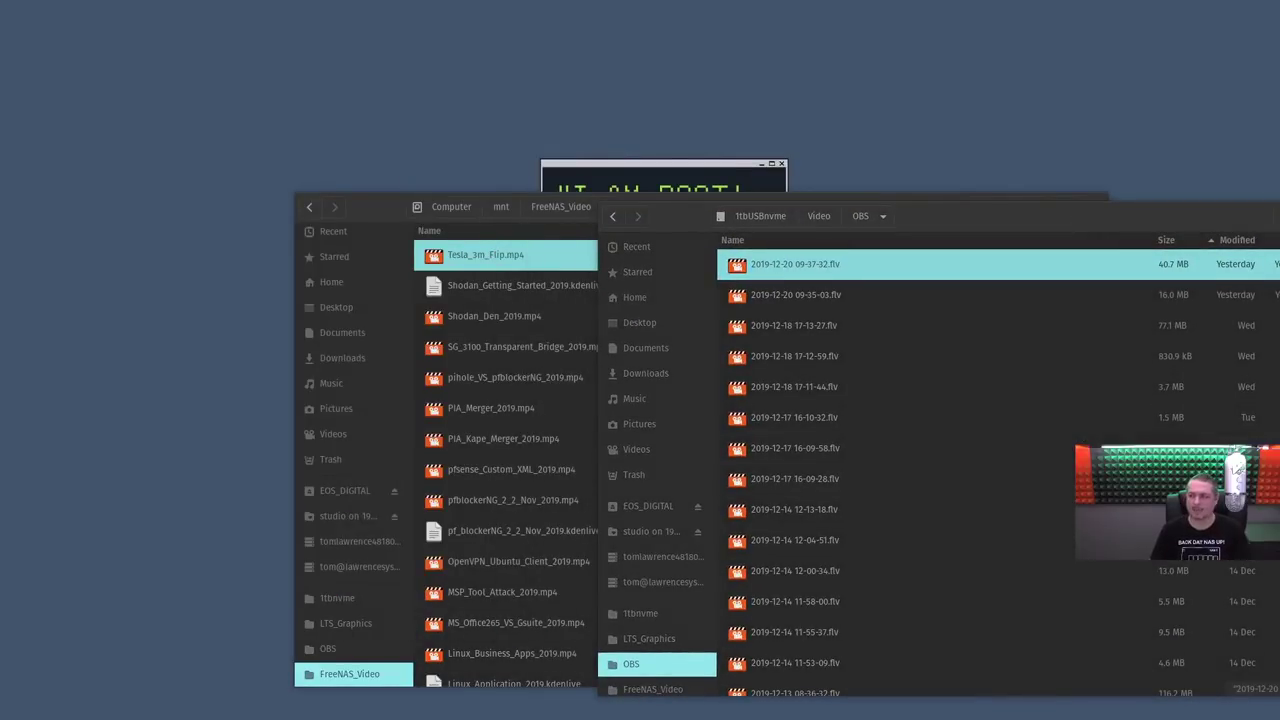
pyautogui.hotkey('alt', 'Tab')
pyautogui.moveTo(513, 94); pyautogui.dragTo(632, 5)
# Step: Launch Kdenlive 19.12 by running ./kdenlive-19.12.0a-x86_64.appimage in the terminal
pyautogui.write('./kdenlive-19.12.0a-x86_64.appimage')
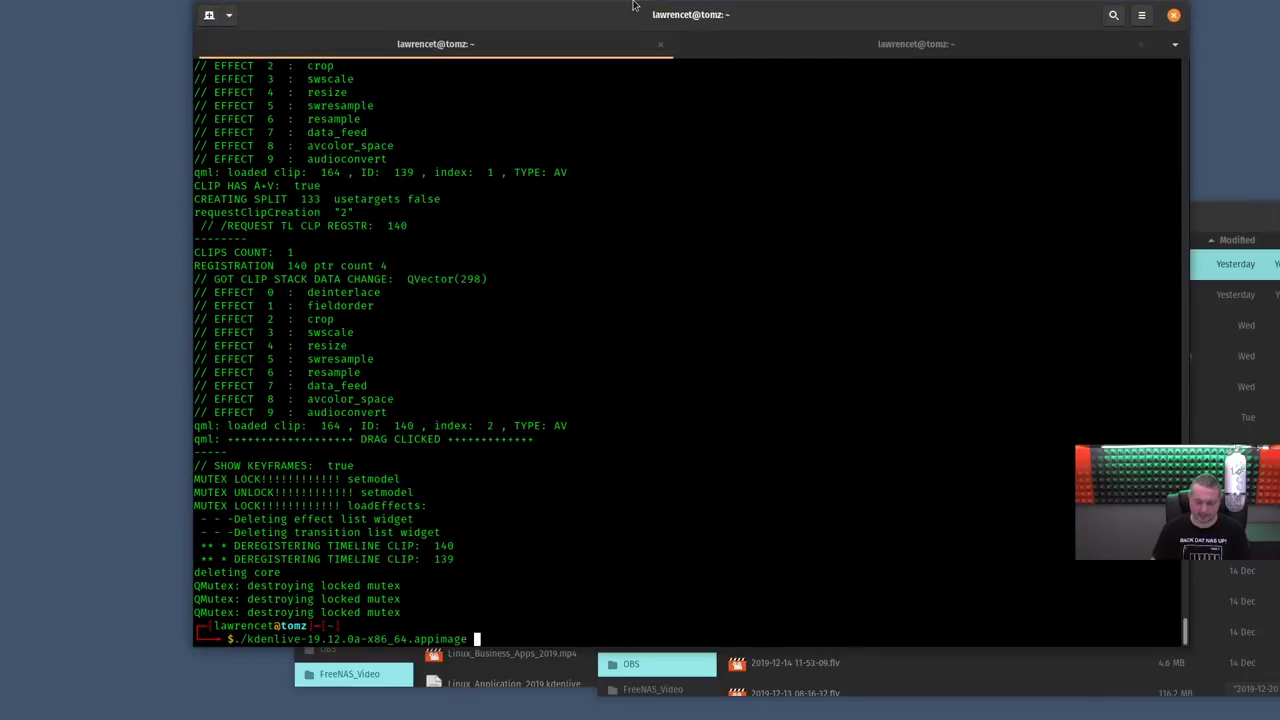
pyautogui.press('Return')
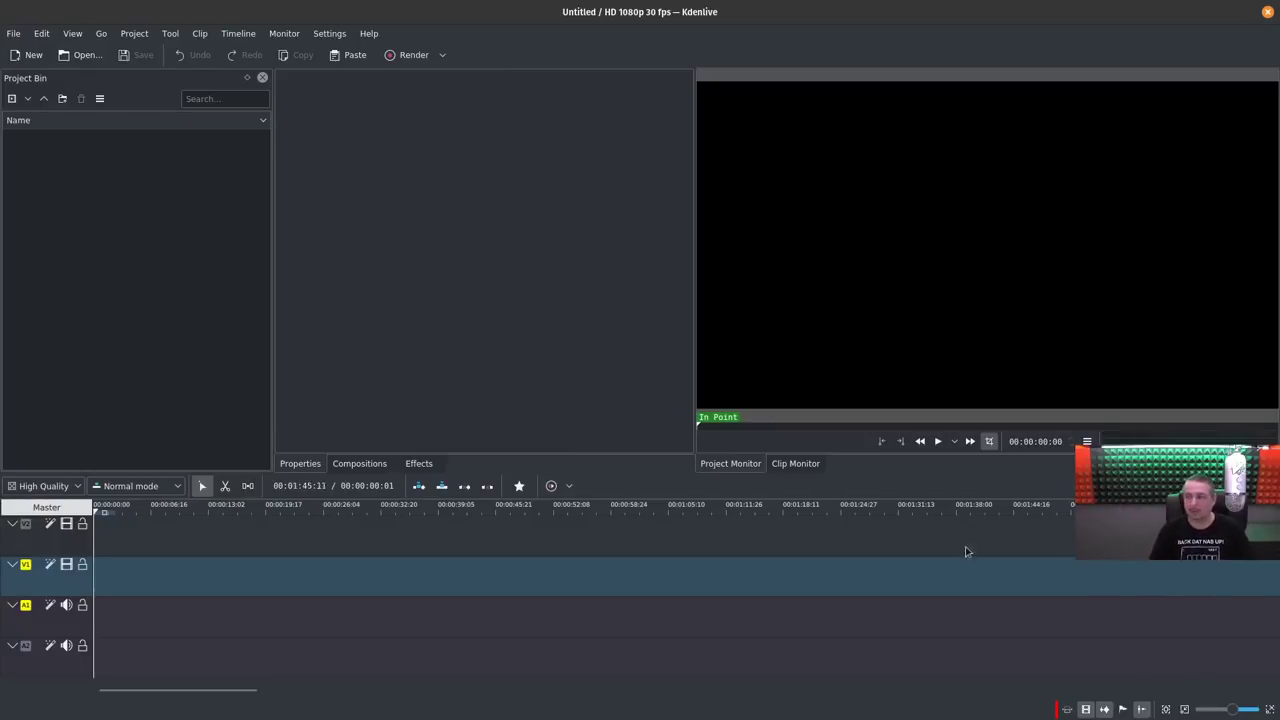
# Step: Redock the Project Monitor panel and load the OneScreen workspace layout
pyautogui.moveTo(738, 466); pyautogui.dragTo(966, 182)
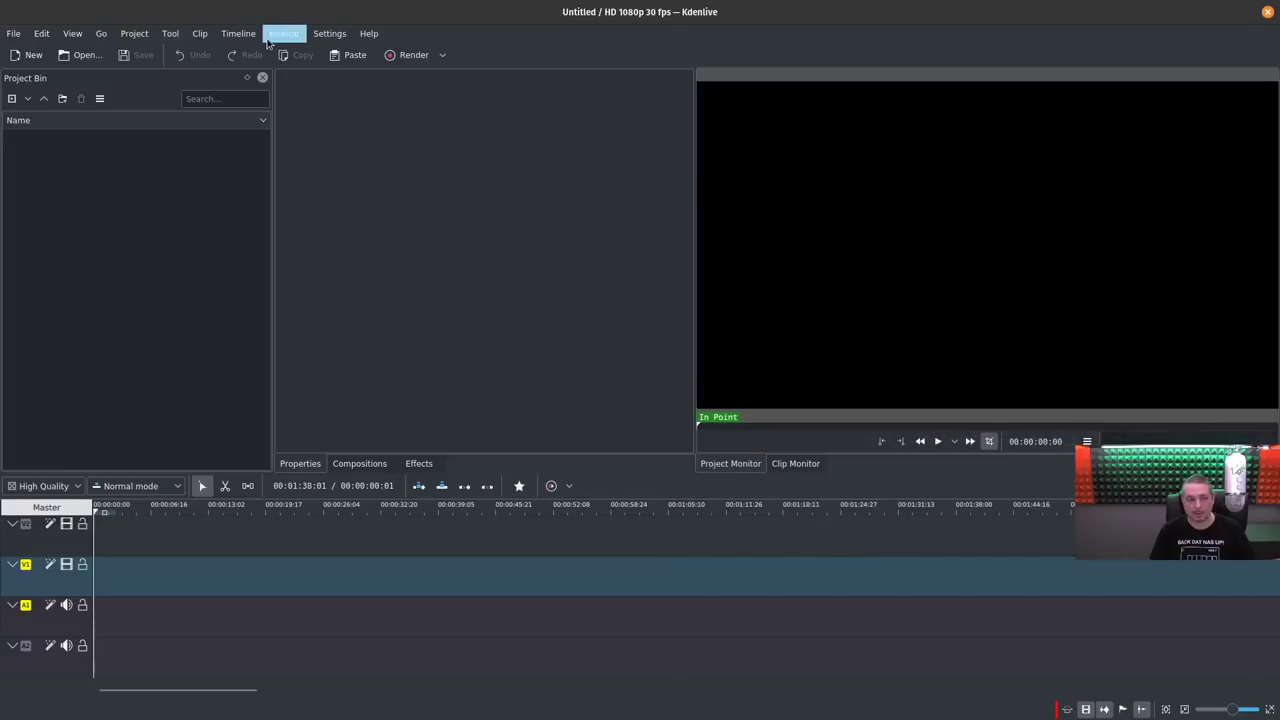
pyautogui.click(74, 33)
pyautogui.moveTo(80, 67)
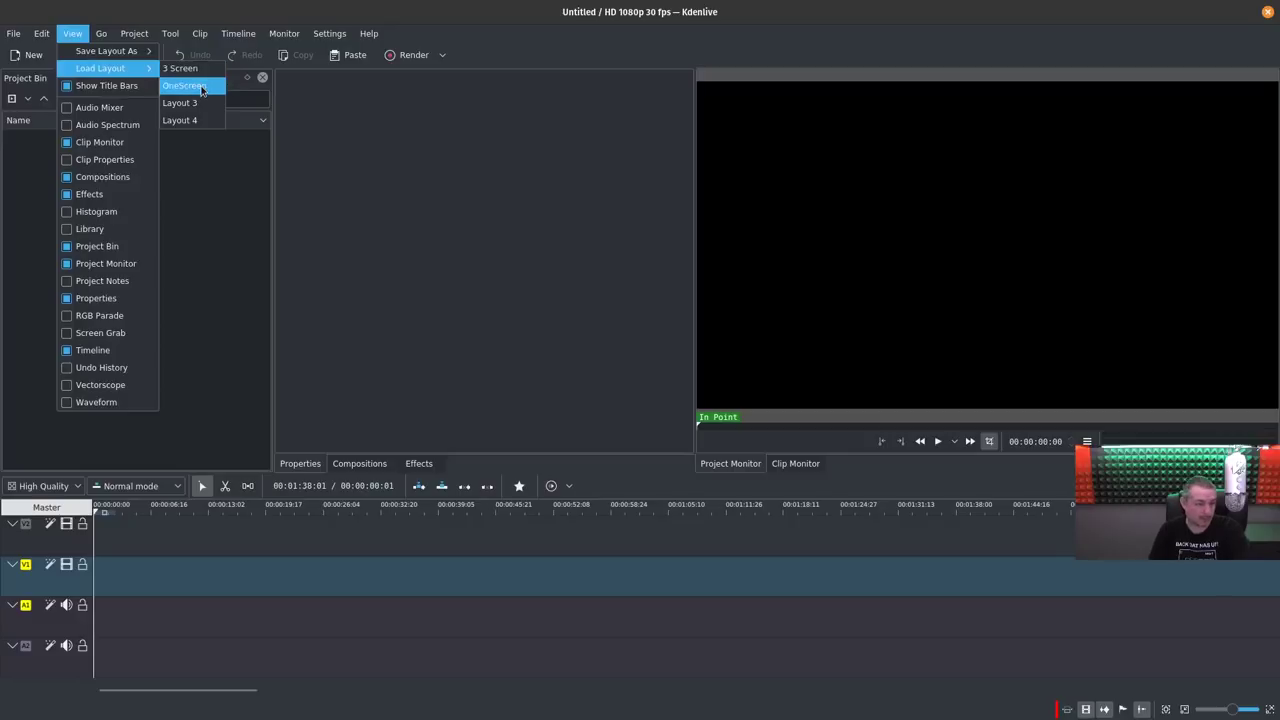
pyautogui.click(186, 86)
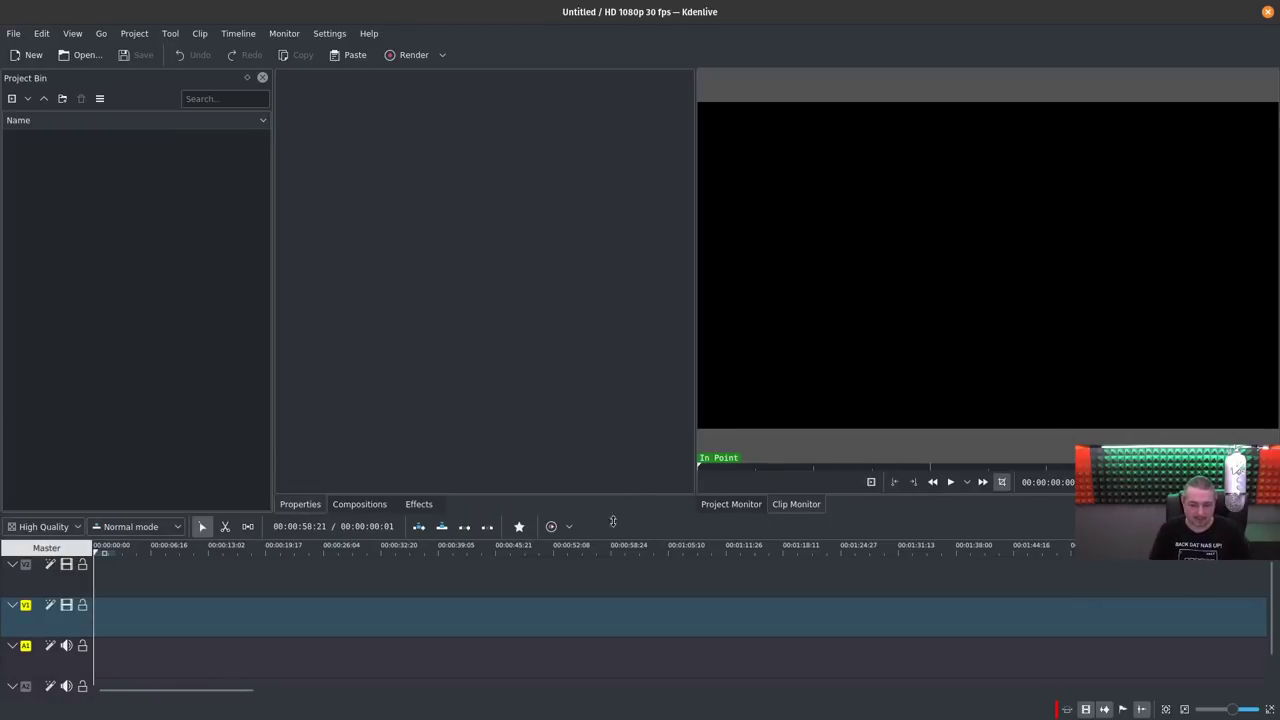
# Step: Open the recent LTS_Template.kdenlive project and enlarge the timeline to show the audio tracks
pyautogui.click(14, 33)
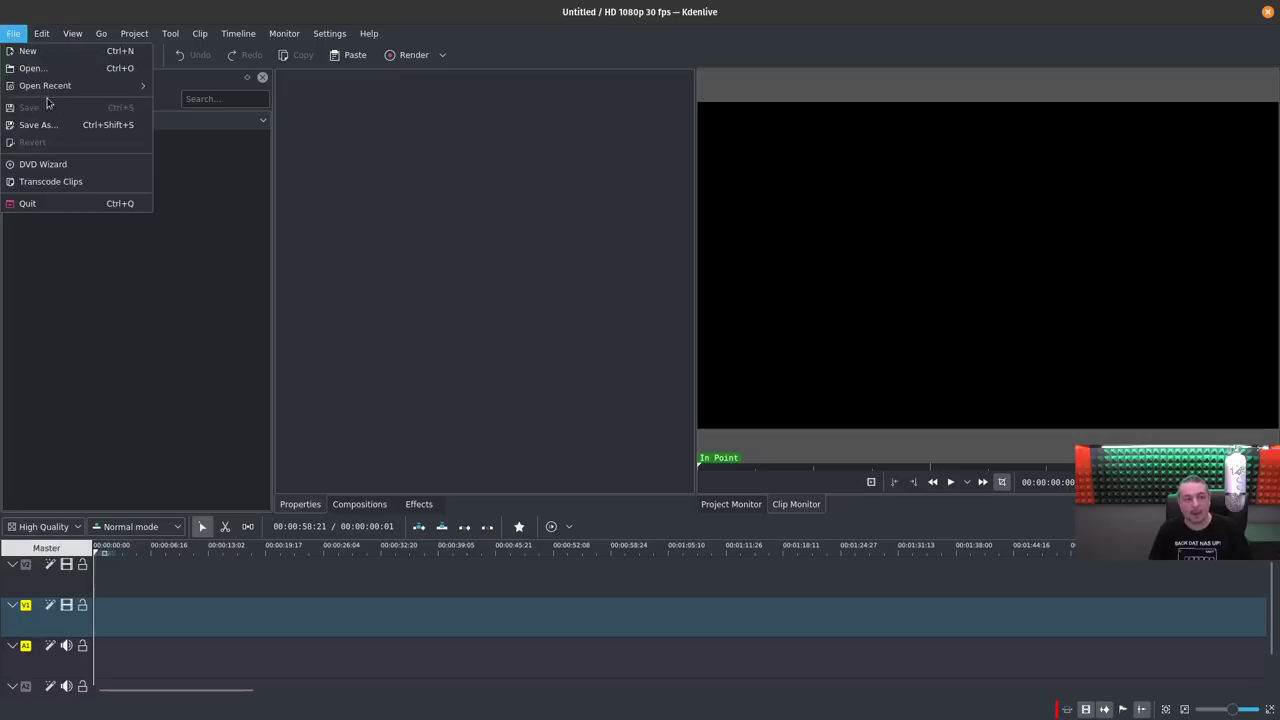
pyautogui.moveTo(50, 86)
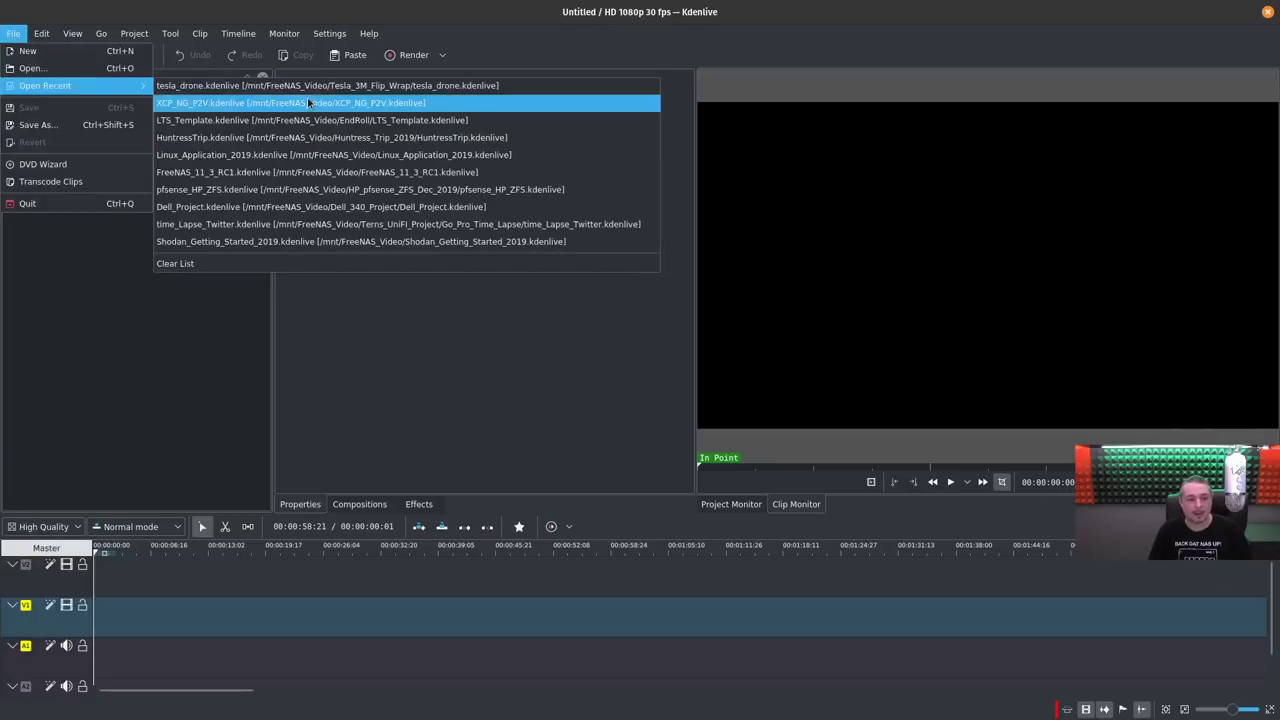
pyautogui.click(241, 120)
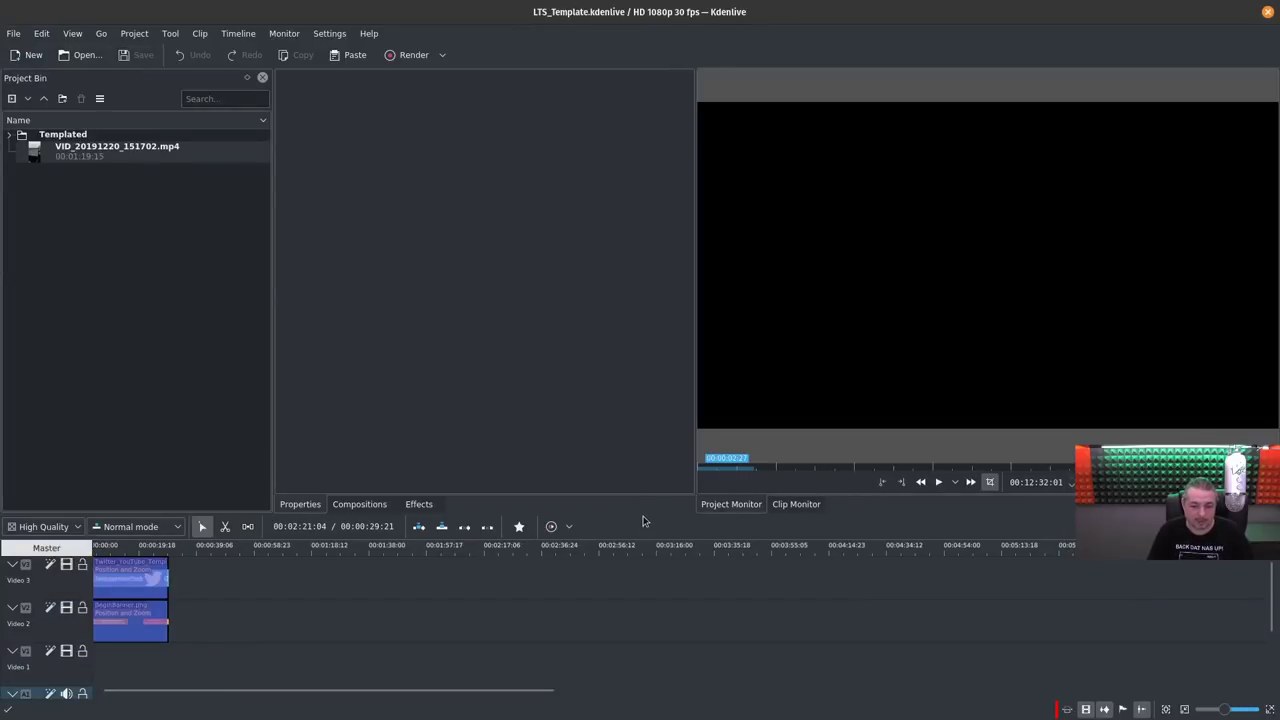
pyautogui.moveTo(646, 510); pyautogui.dragTo(646, 271)
# Step: Delete VID_20191220_151702.mp4 from the bin, return the playhead to the start, and enlarge the monitors
pyautogui.click(123, 150)
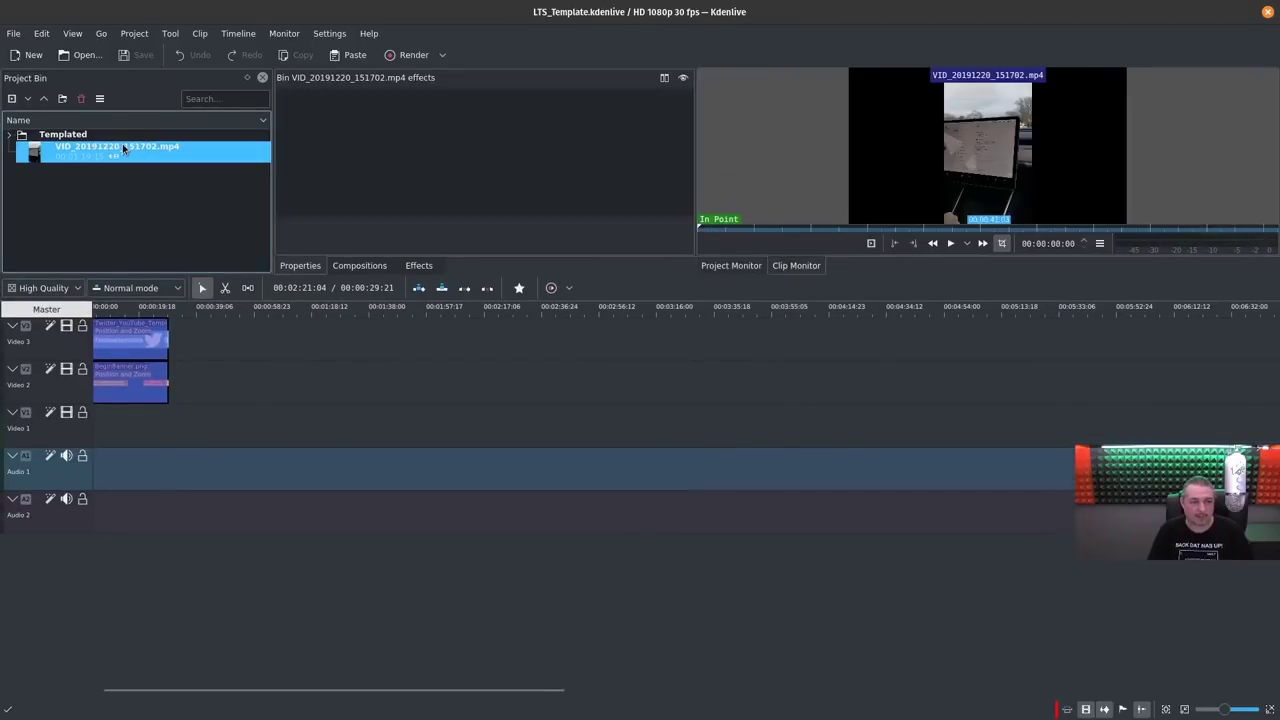
pyautogui.press('Delete')
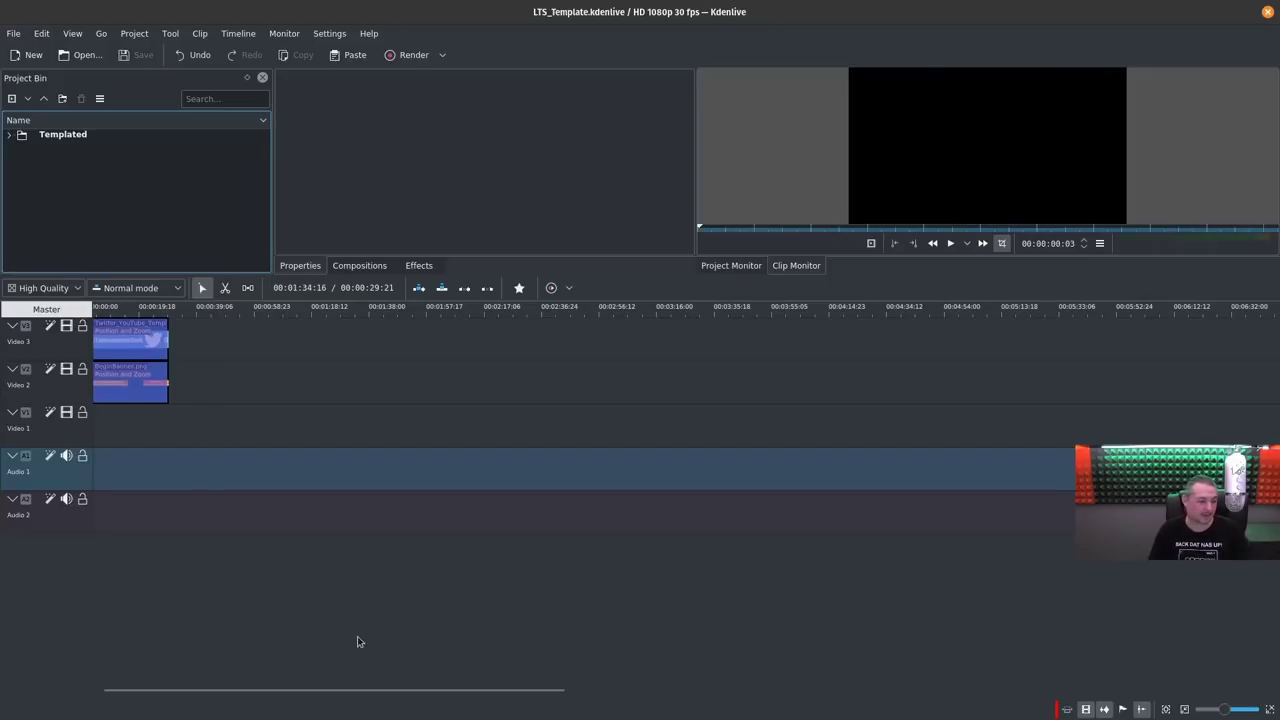
pyautogui.moveTo(1000, 150)
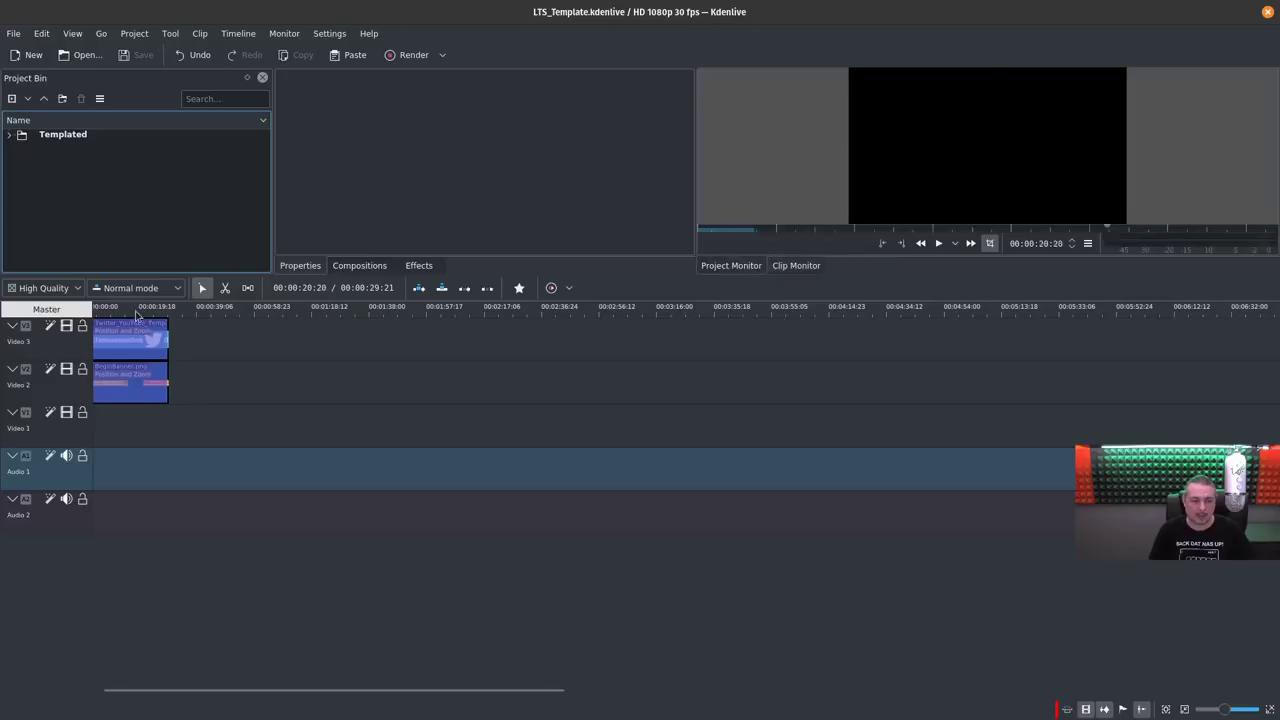
pyautogui.moveTo(142, 316)
pyautogui.mouseDown()
pyautogui.moveTo(55, 312)
pyautogui.moveTo(122, 312)
pyautogui.mouseUp()
pyautogui.moveTo(590, 268); pyautogui.dragTo(586, 455)
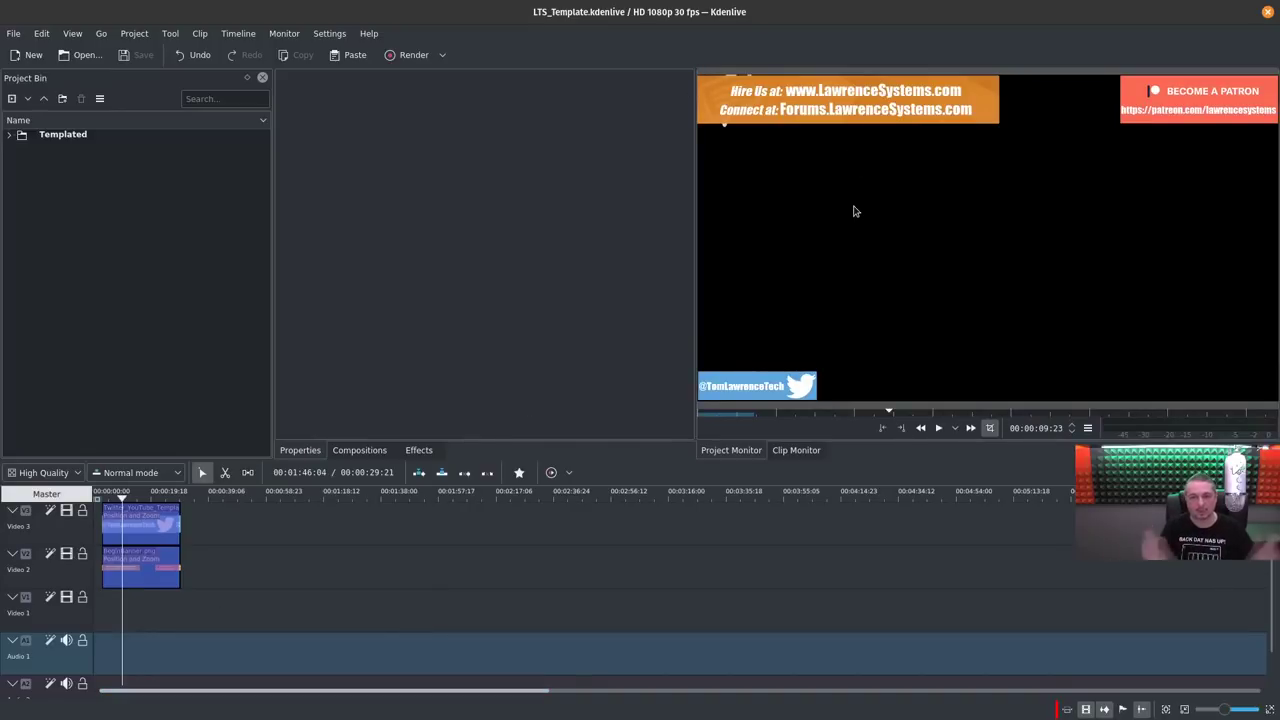
# Step: Expand the Templated folder, preview BeginBanner.png, and select the Twitter_YouTube_Template clip on Video 3
pyautogui.click(15, 137)
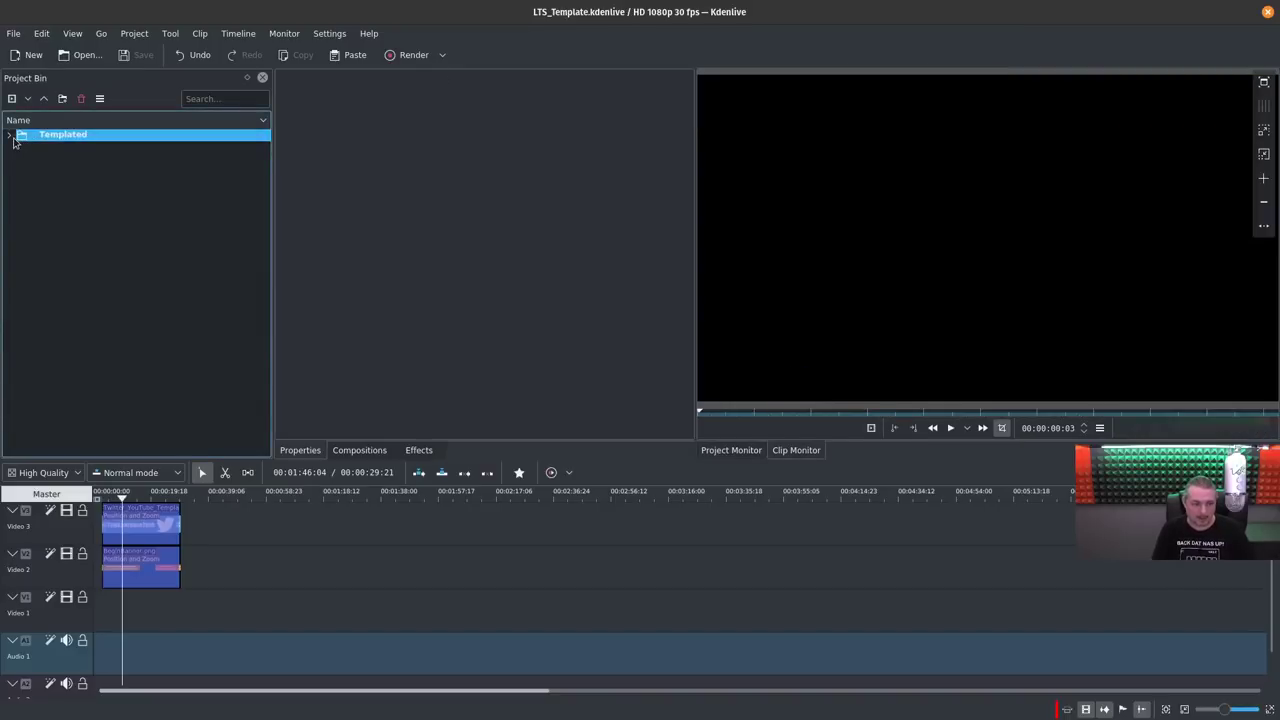
pyautogui.click(12, 137)
pyautogui.click(105, 150)
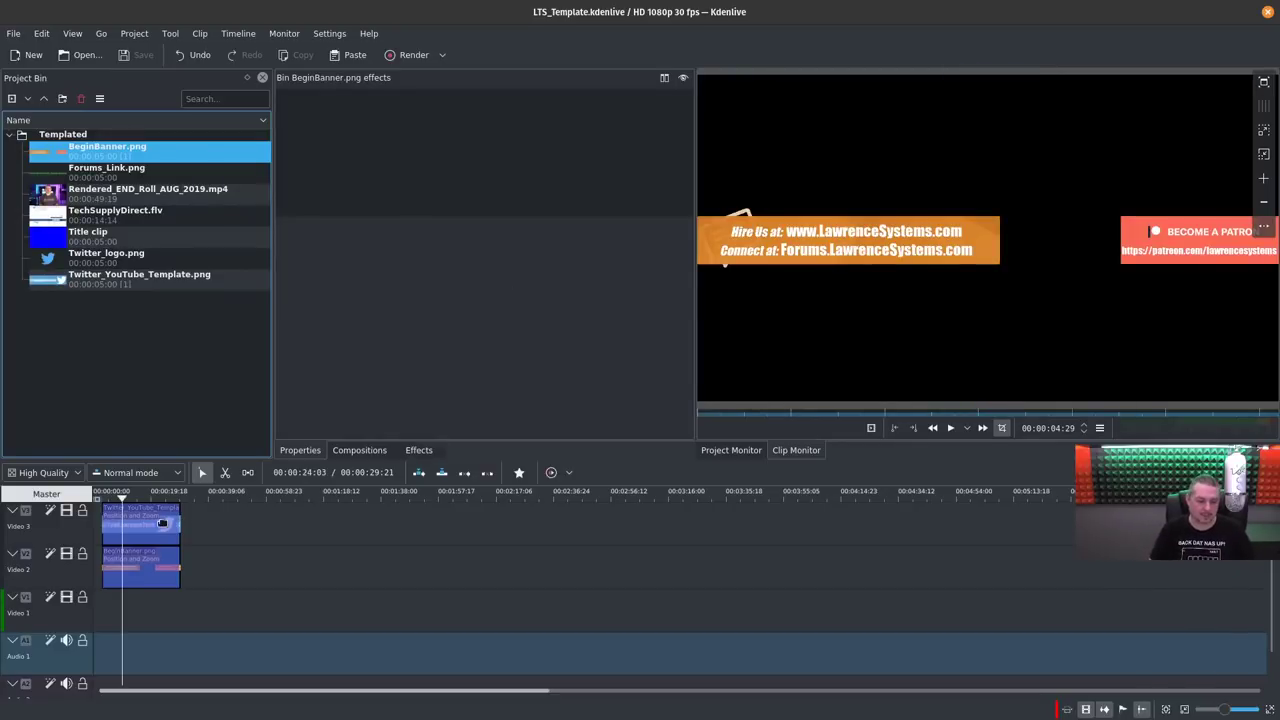
pyautogui.click(163, 522)
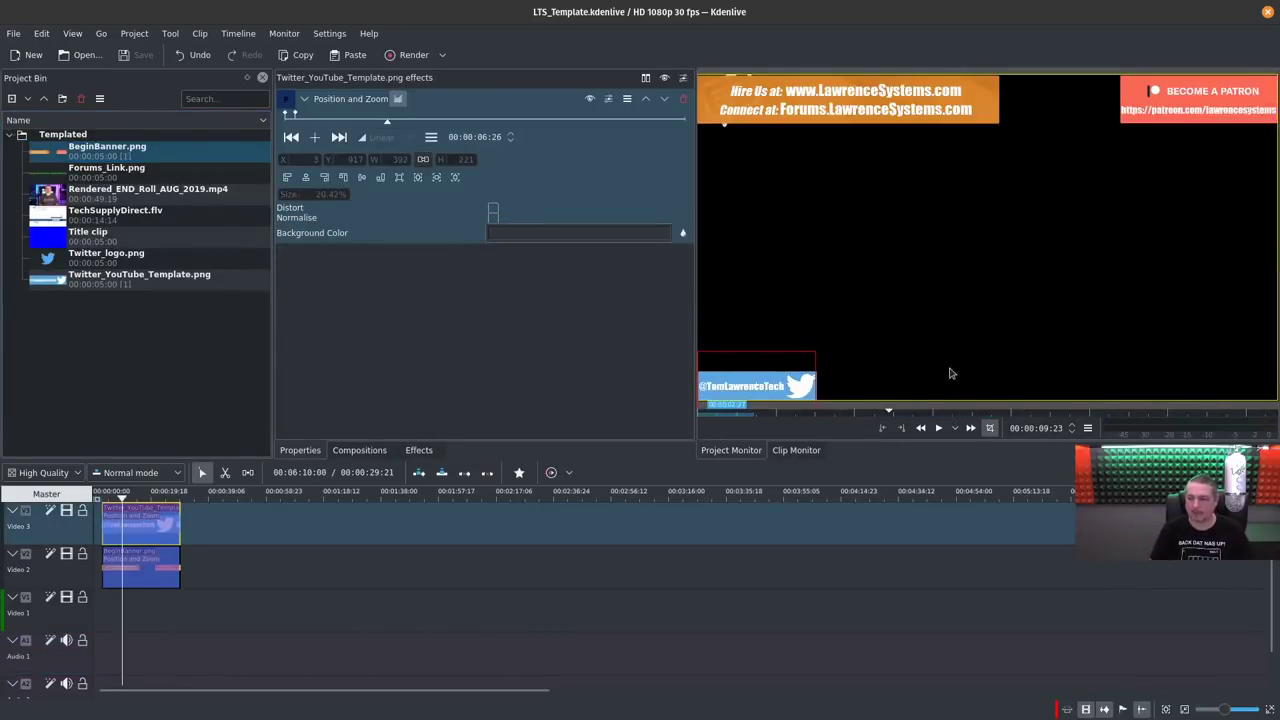
# Step: Switch to the OBS recordings folder window in Files
pyautogui.press('super')
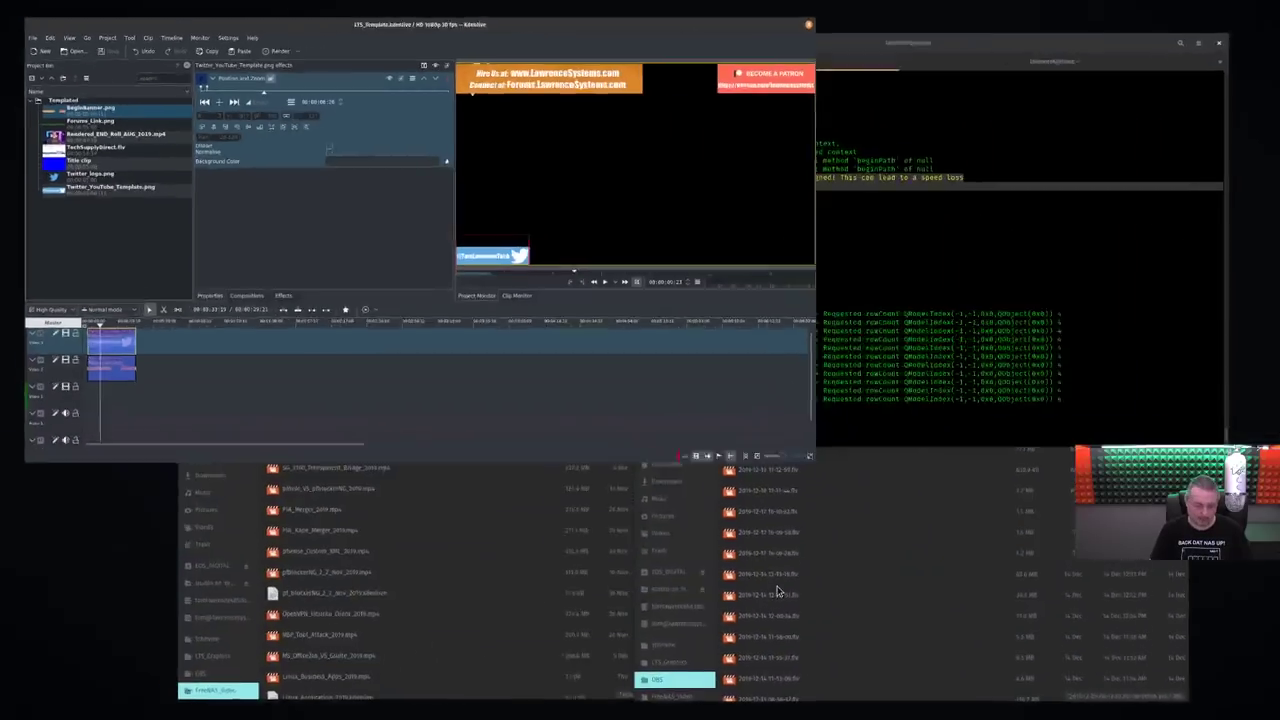
pyautogui.click(446, 568)
pyautogui.scroll(-3, 477, 418)
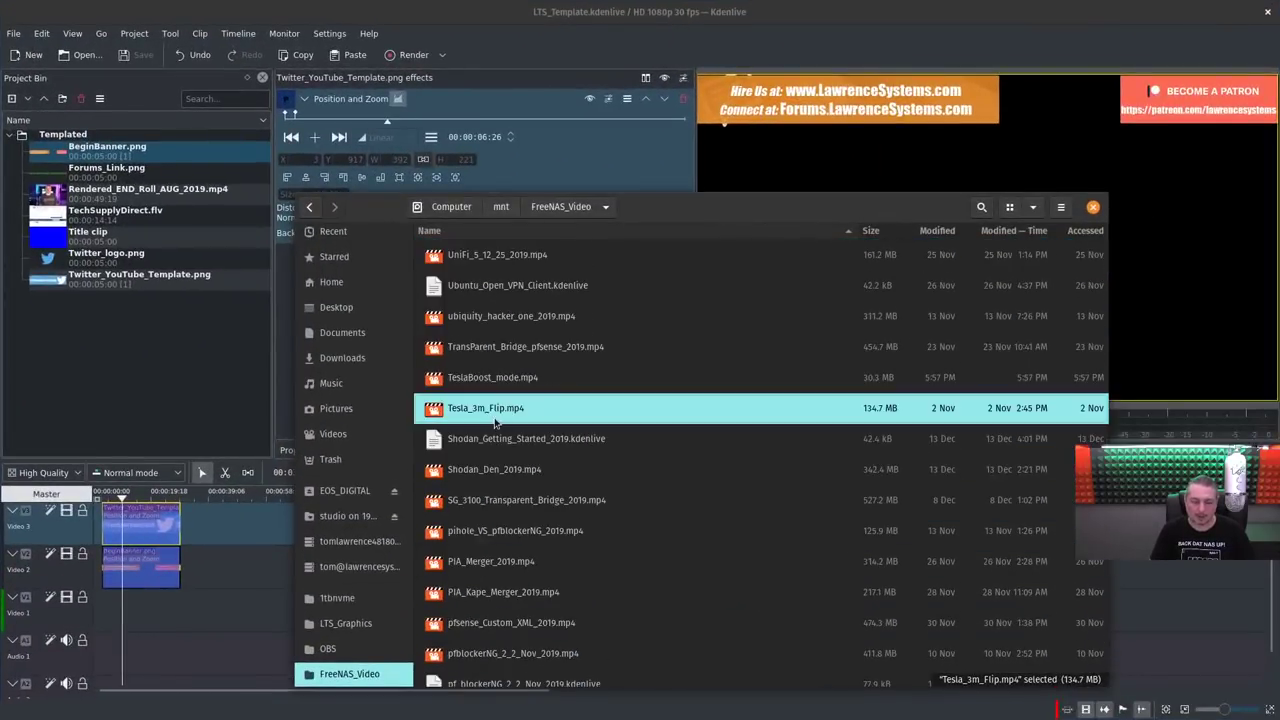
pyautogui.hotkey('alt', 'Tab')
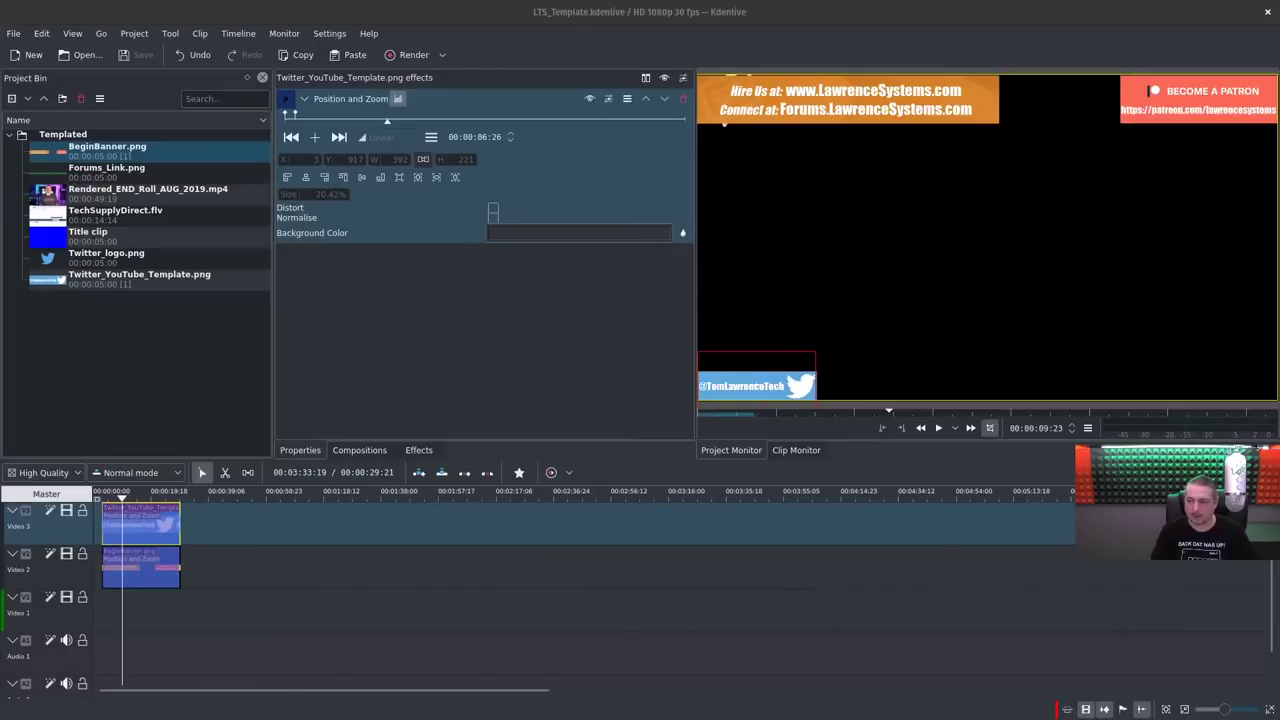
pyautogui.hotkey('alt', 'Tab')
pyautogui.click(771, 297)
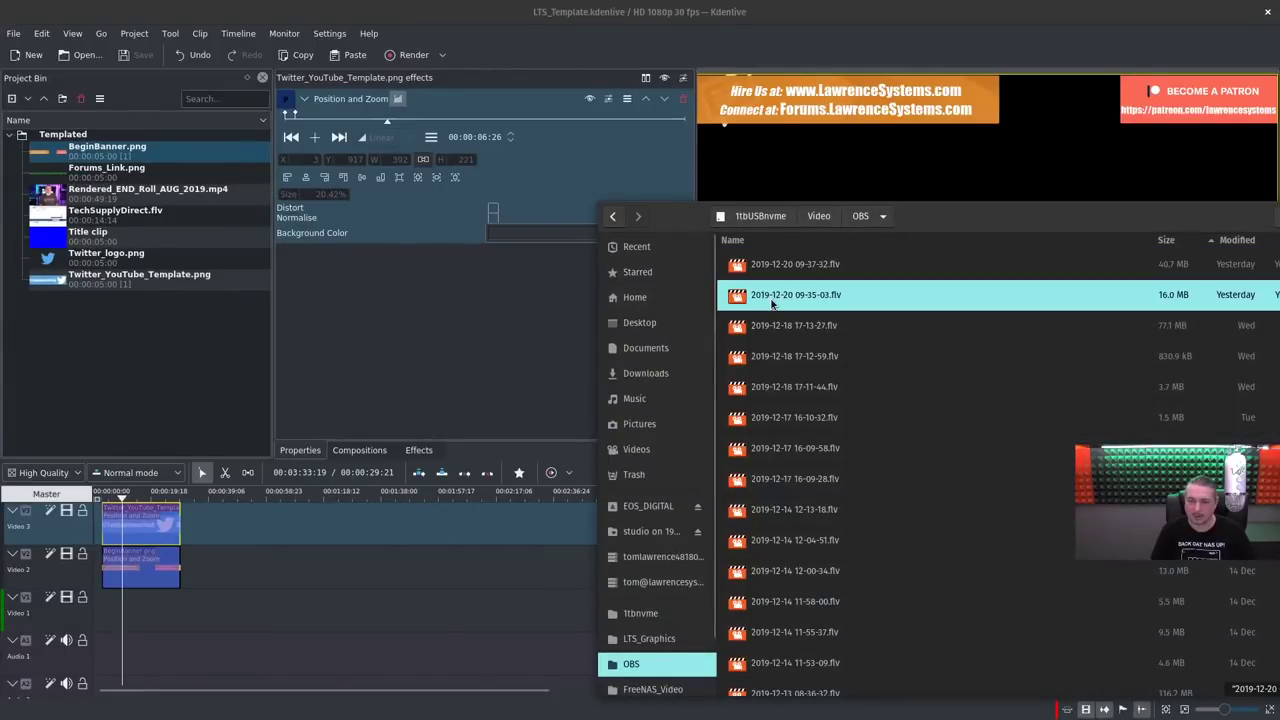
pyautogui.click(777, 348)
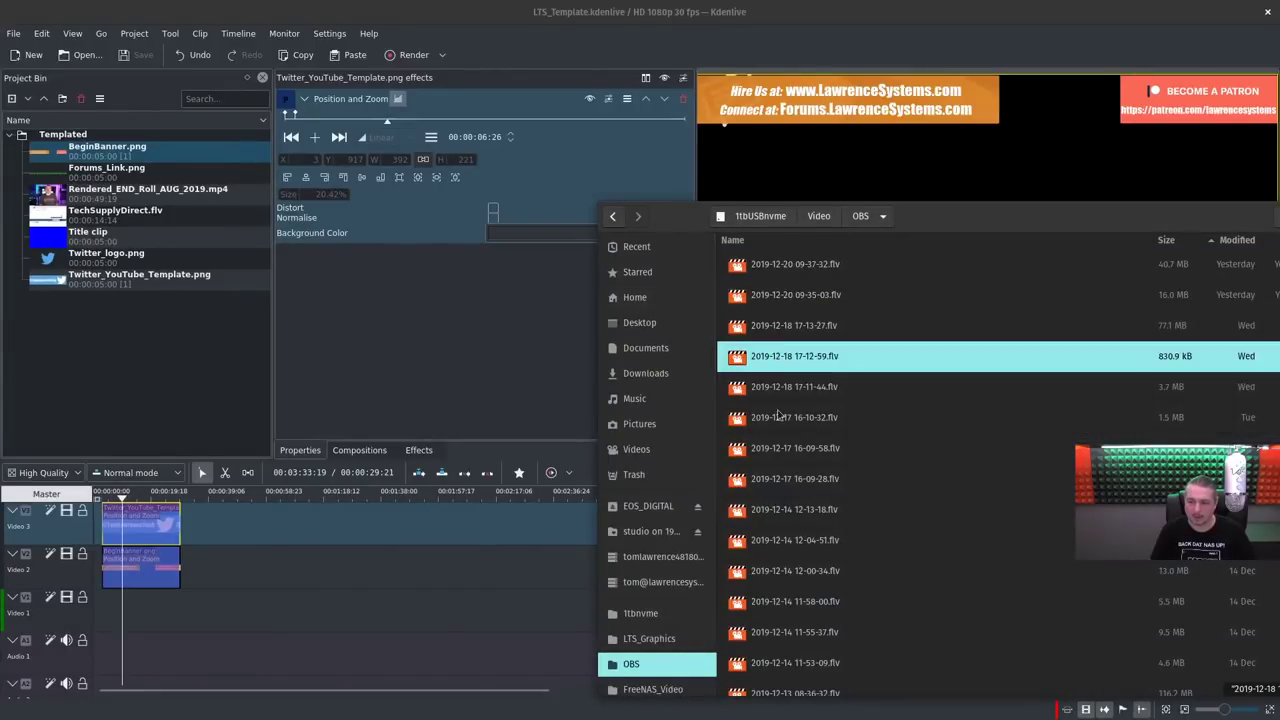
pyautogui.click(794, 514)
pyautogui.moveTo(117, 354); pyautogui.dragTo(120, 357)
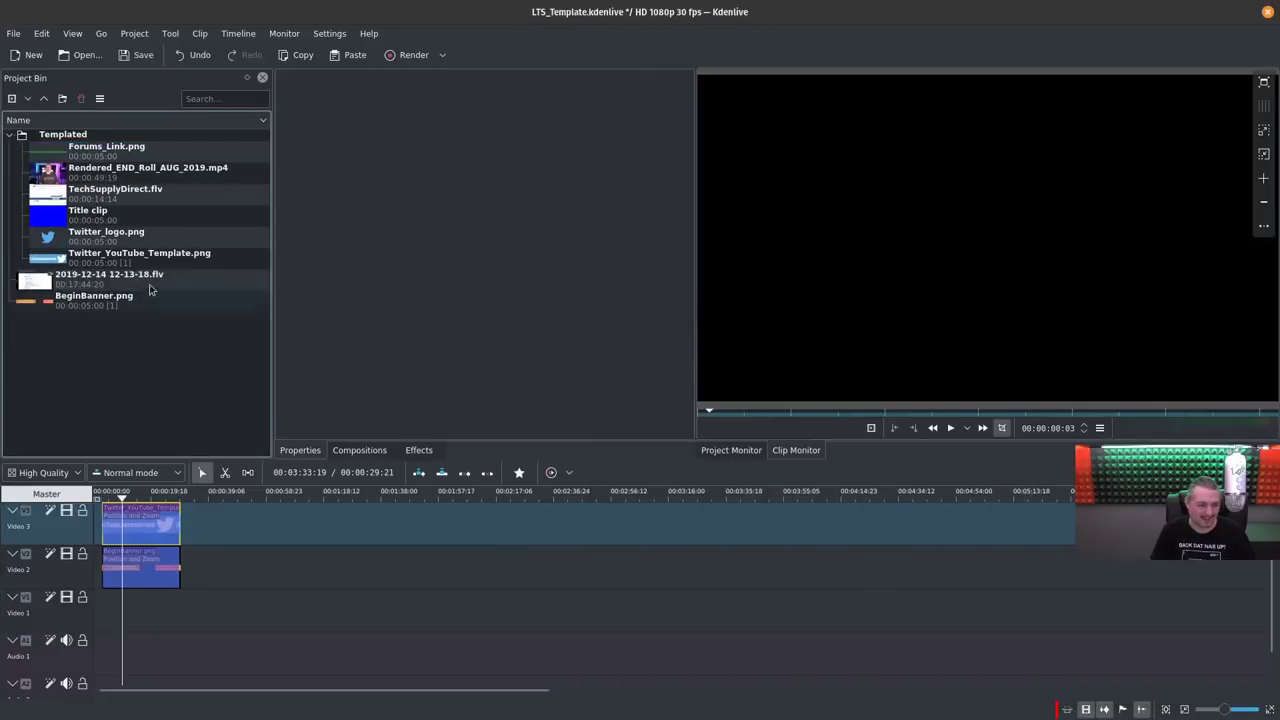
pyautogui.moveTo(150, 290); pyautogui.dragTo(230, 605)
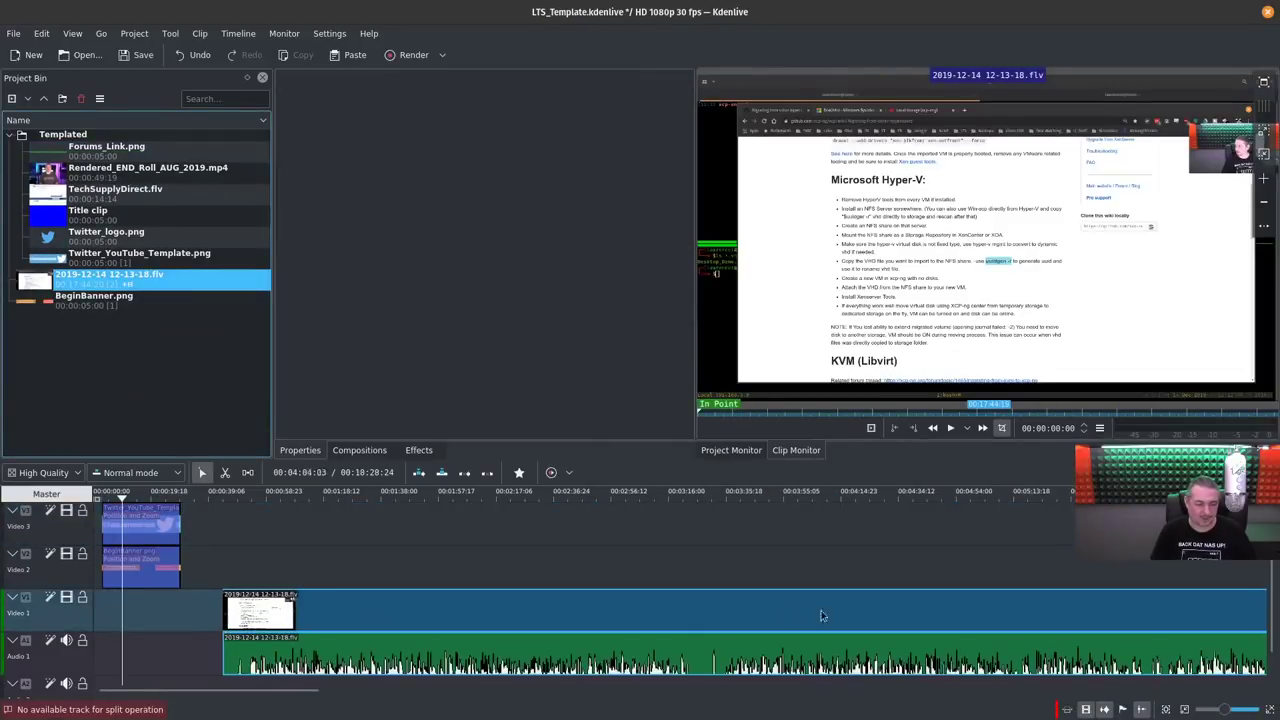
pyautogui.moveTo(820, 615); pyautogui.dragTo(370, 638)
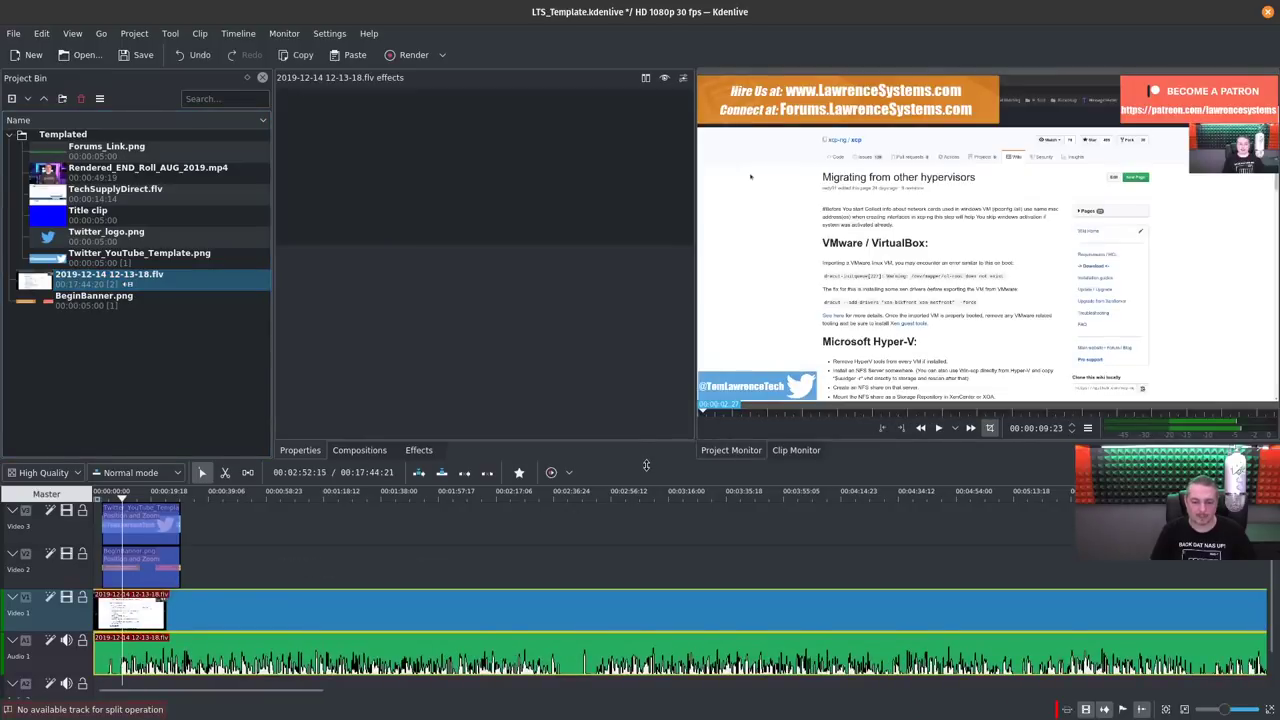
pyautogui.moveTo(646, 465); pyautogui.dragTo(646, 342)
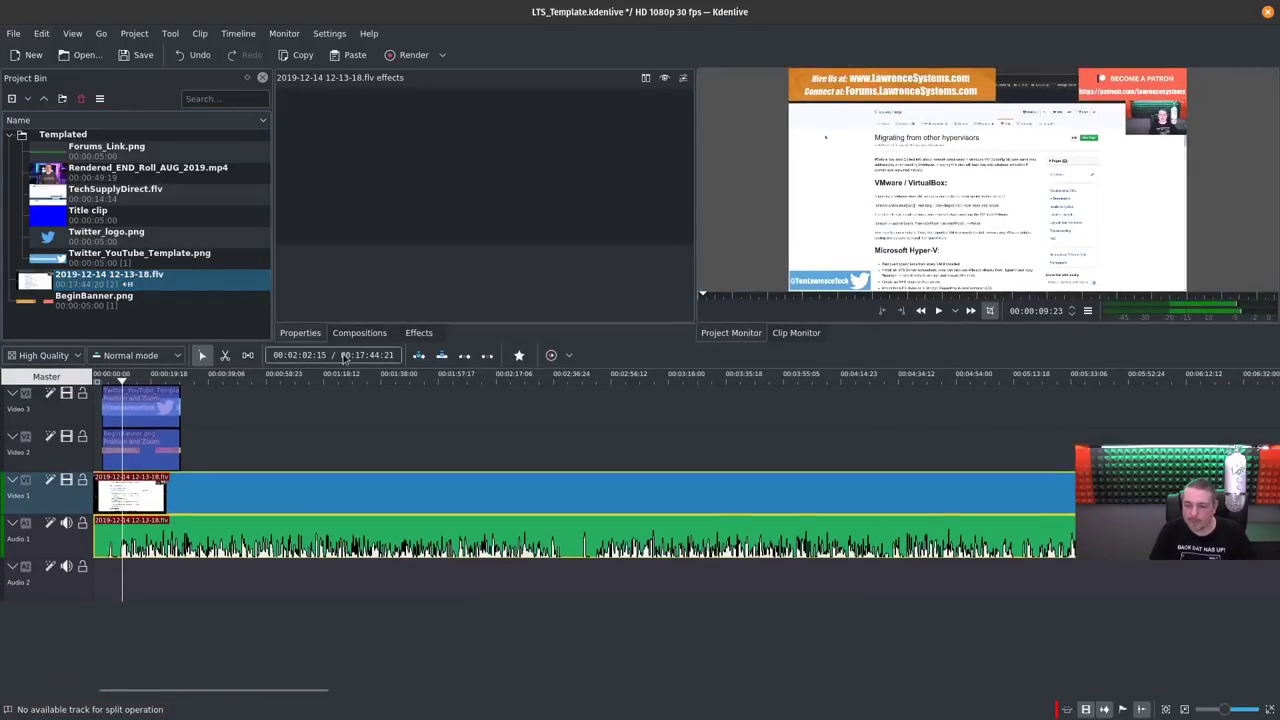
# Step: Scrub the preview from about 00:02:55 to about 00:10:27
pyautogui.moveTo(388, 388); pyautogui.dragTo(474, 485)
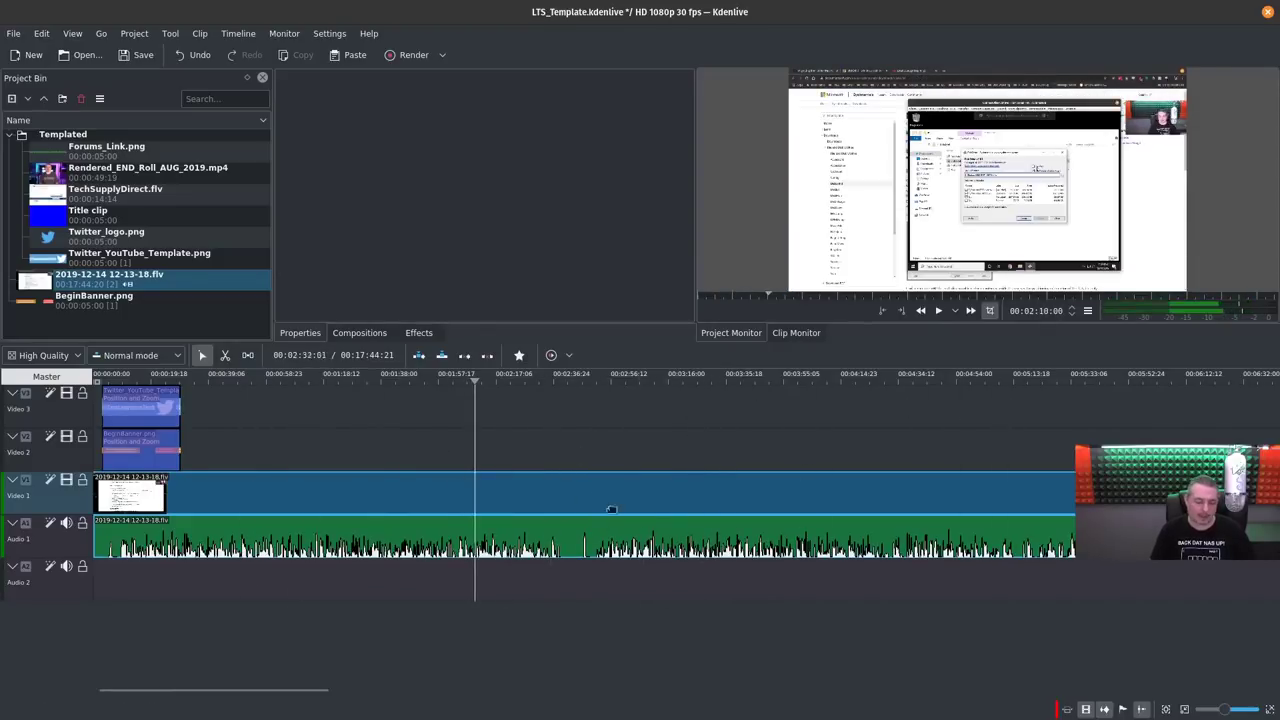
pyautogui.moveTo(527, 390); pyautogui.dragTo(571, 402)
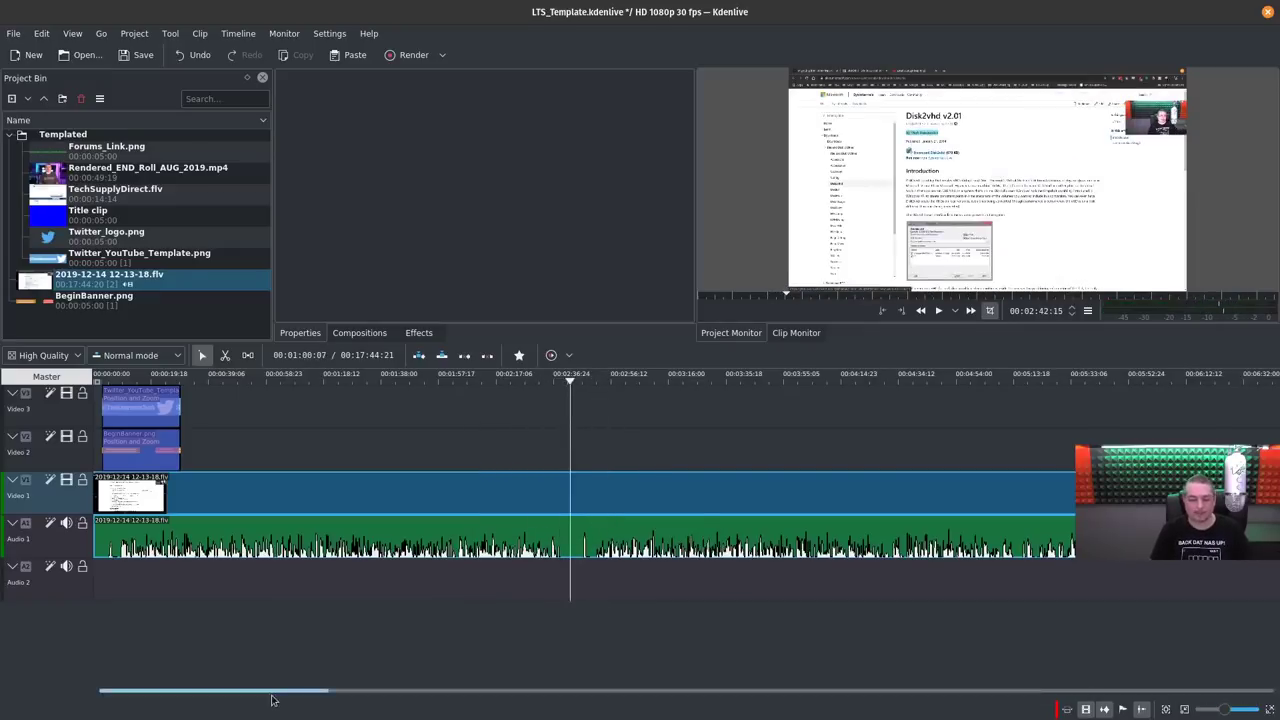
pyautogui.moveTo(277, 695); pyautogui.dragTo(433, 692)
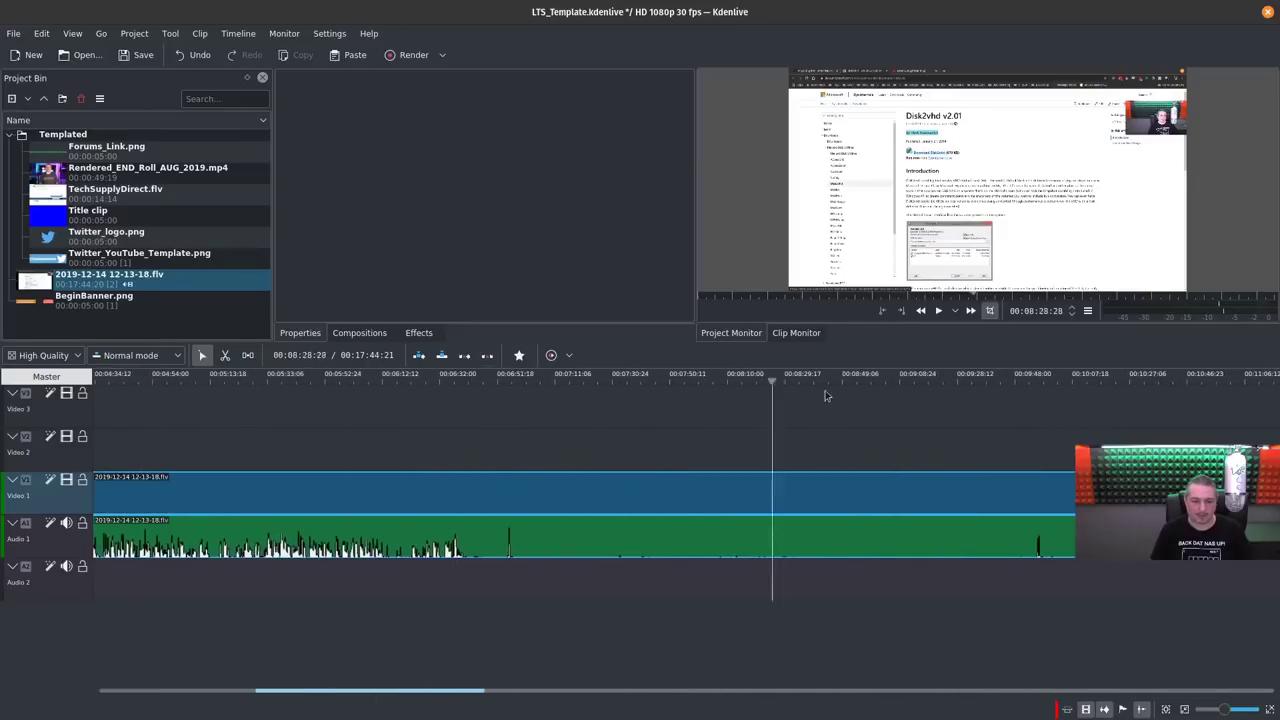
pyautogui.moveTo(1046, 381); pyautogui.dragTo(1129, 381)
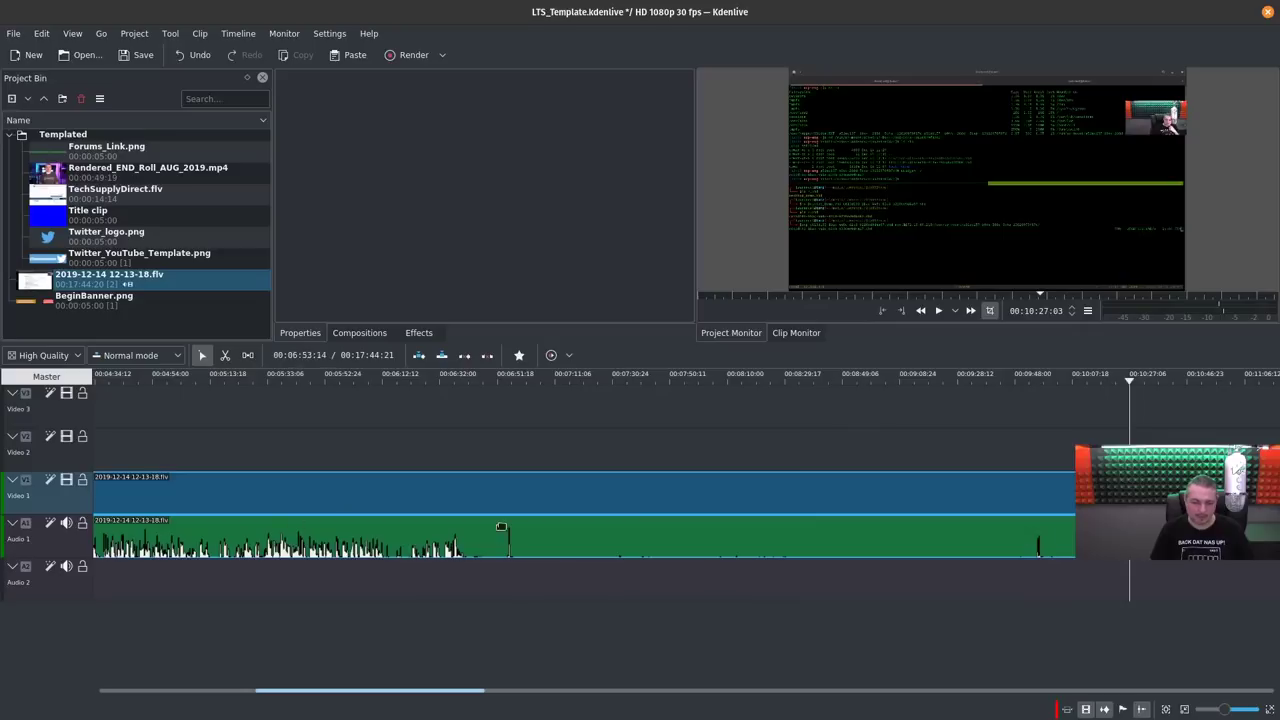
# Step: Cut out the unwanted middle section with two razor splits and close the gap
pyautogui.press('x')
pyautogui.click(478, 555)
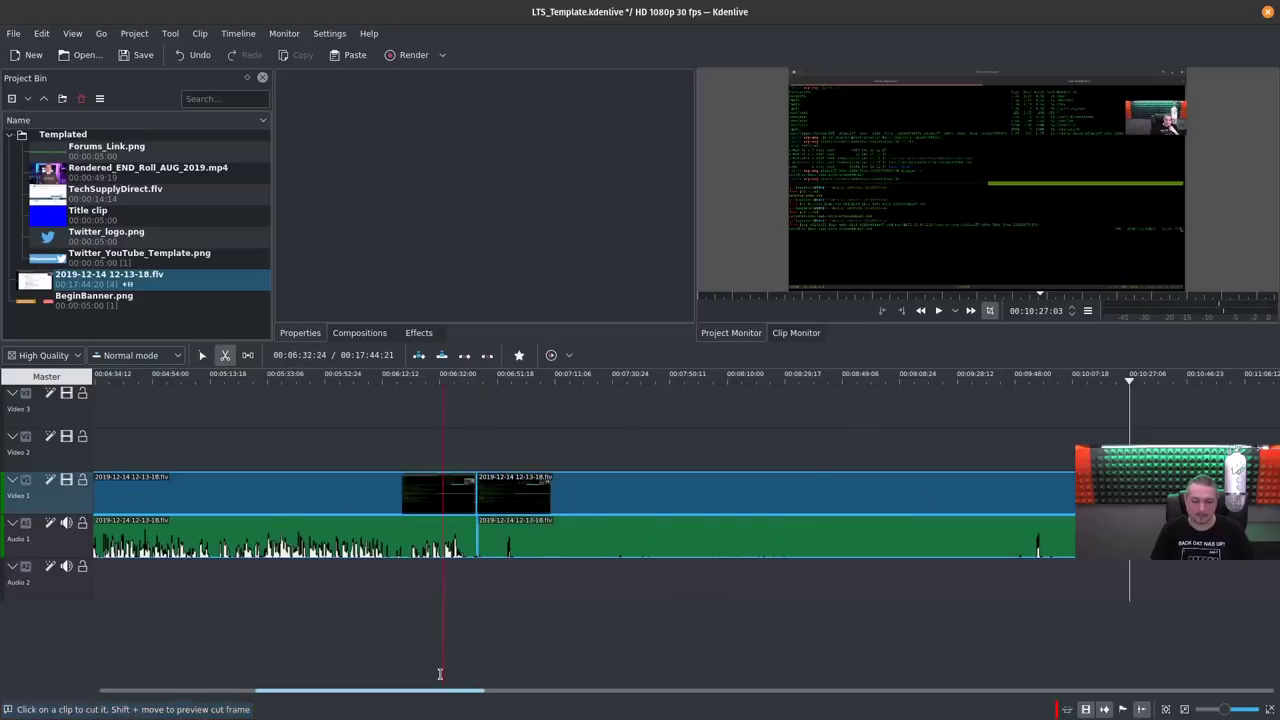
pyautogui.moveTo(445, 692); pyautogui.dragTo(505, 692)
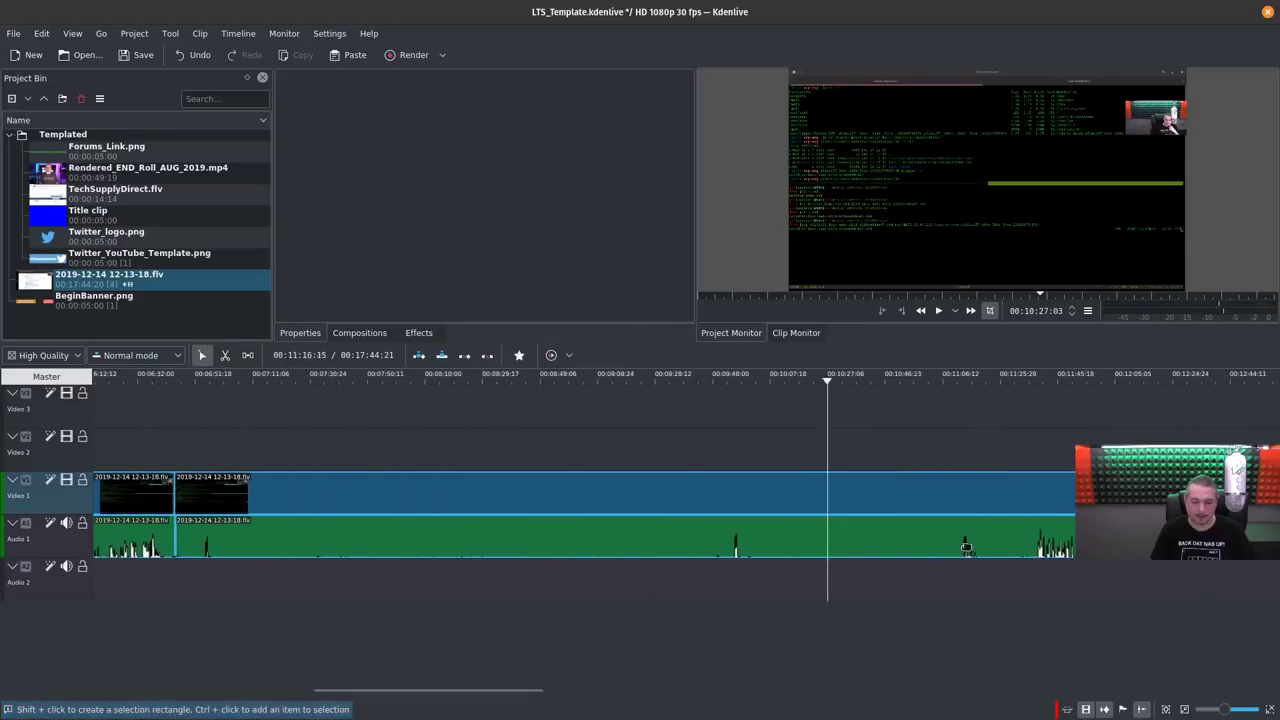
pyautogui.click(1031, 538)
pyautogui.press('s')
pyautogui.click(614, 503)
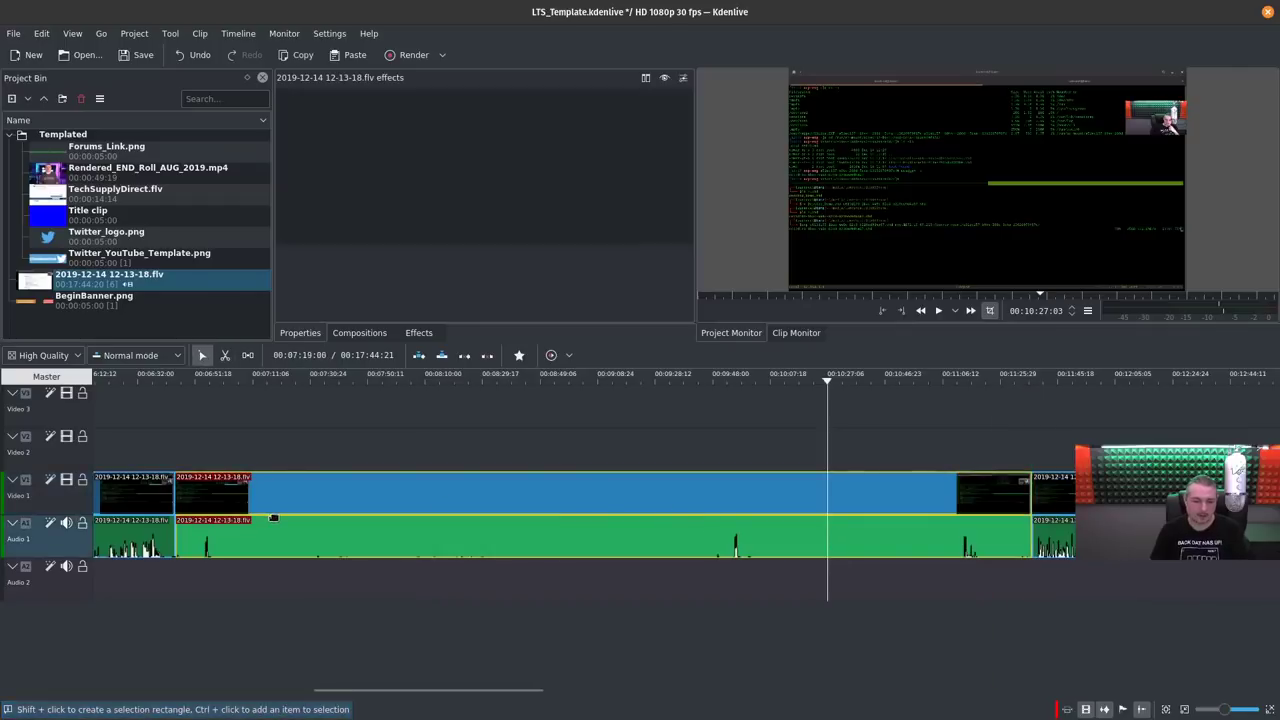
pyautogui.press('Delete')
pyautogui.click(894, 494)
pyautogui.press('Delete')
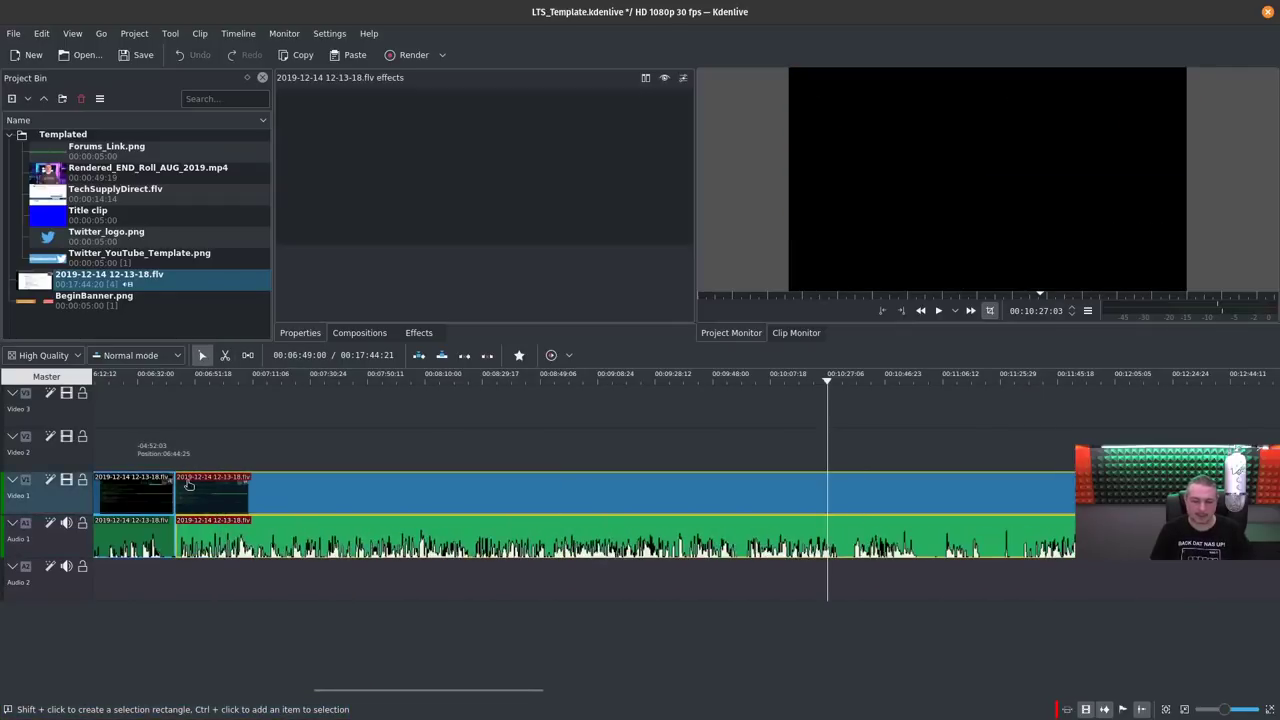
# Step: Review the new join near 00:06:40 and select the clip before it for further cutting
pyautogui.click(166, 449)
pyautogui.click(199, 450)
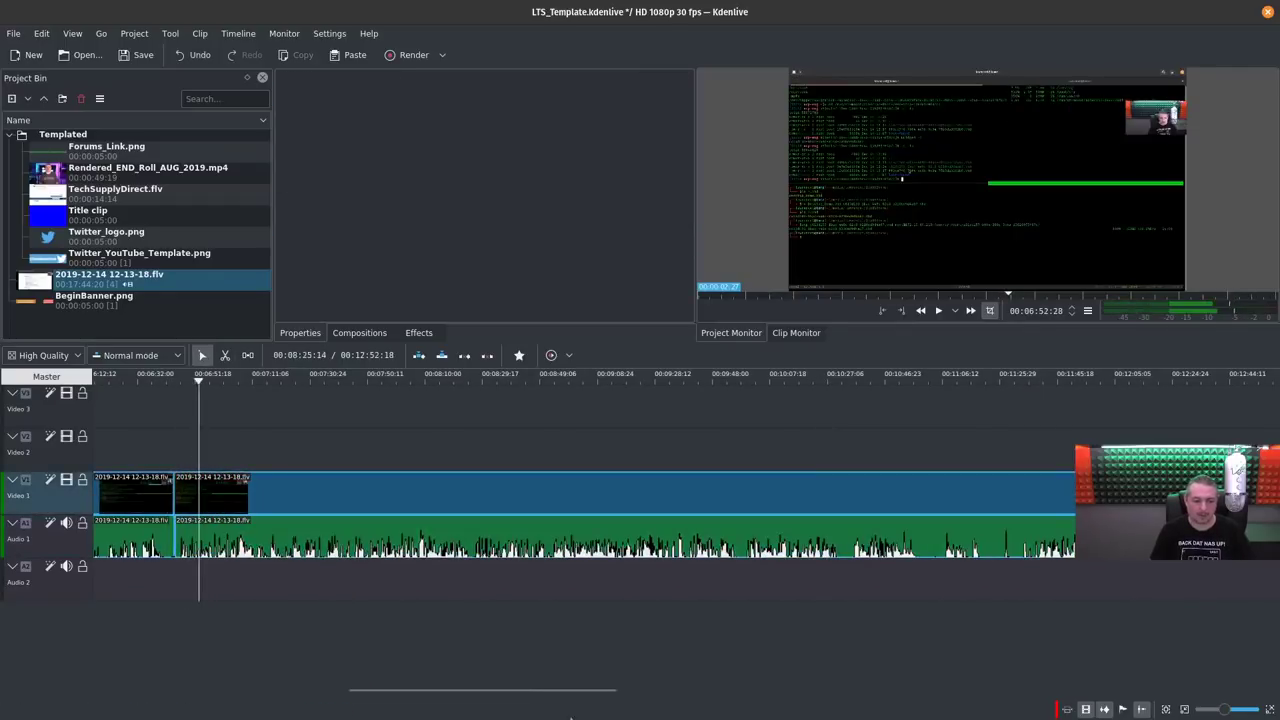
pyautogui.moveTo(511, 690); pyautogui.dragTo(443, 690)
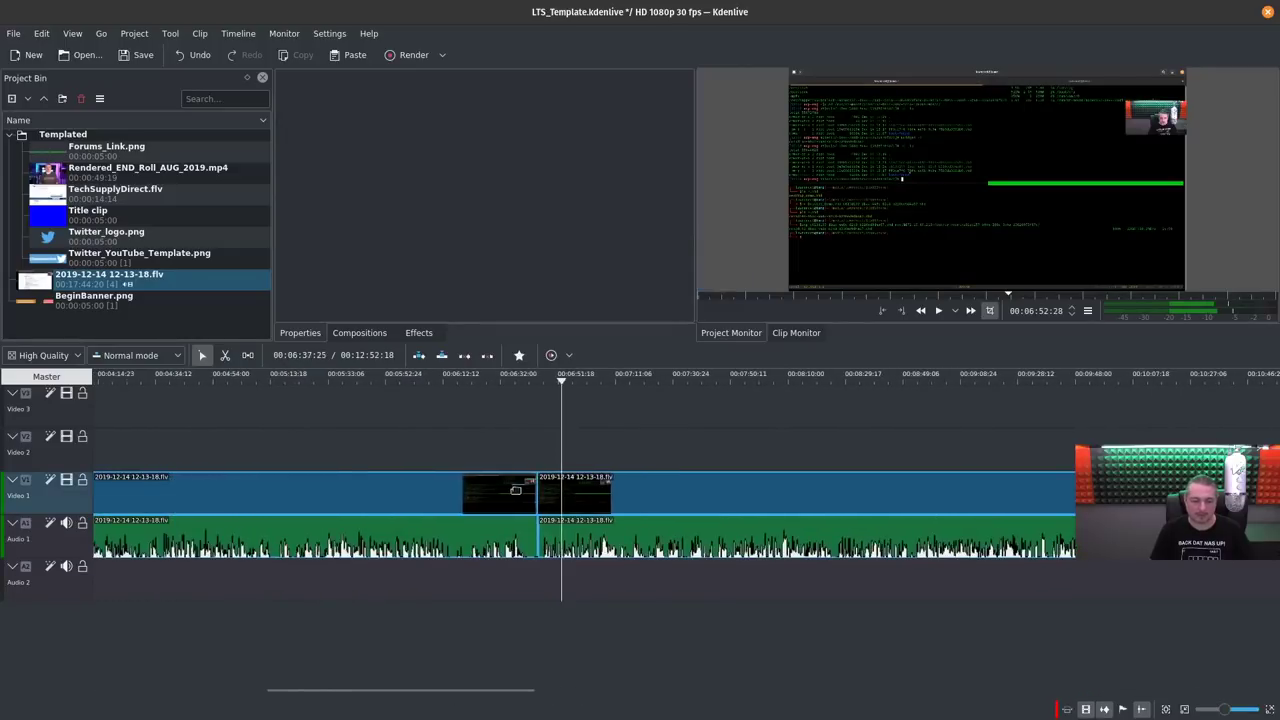
pyautogui.scroll(2, 515, 489)
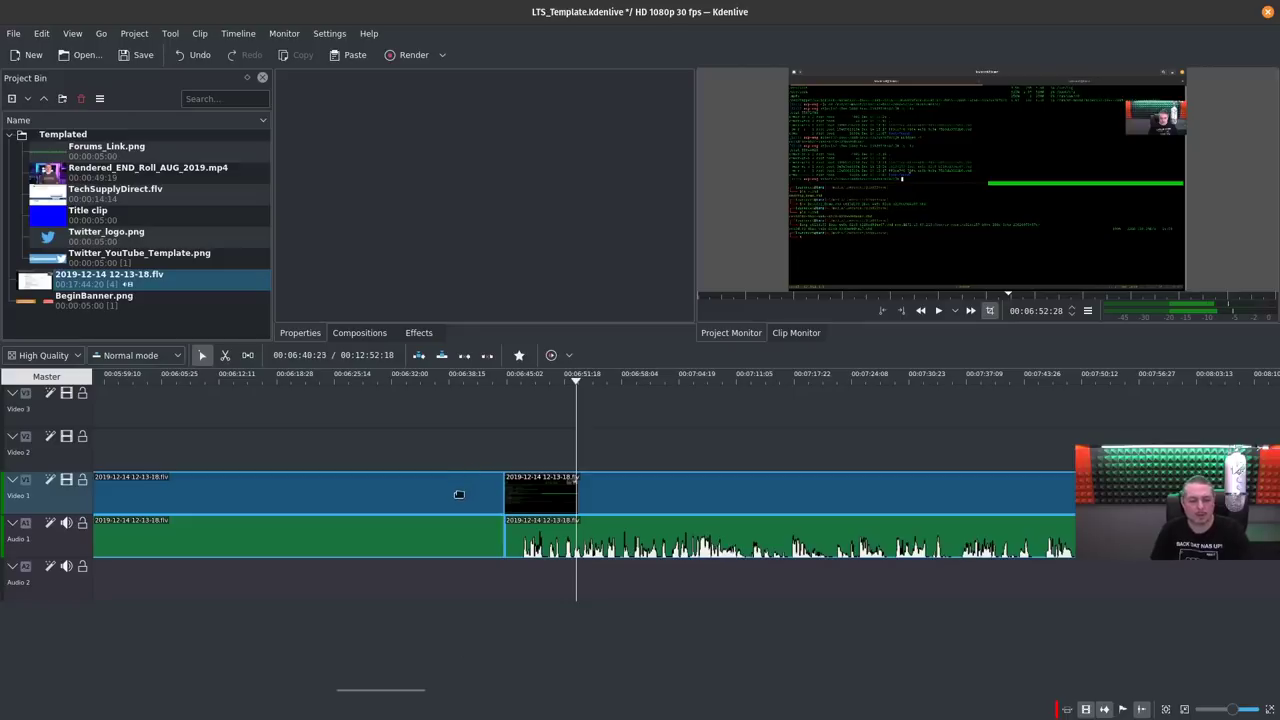
pyautogui.scroll(2, 458, 501)
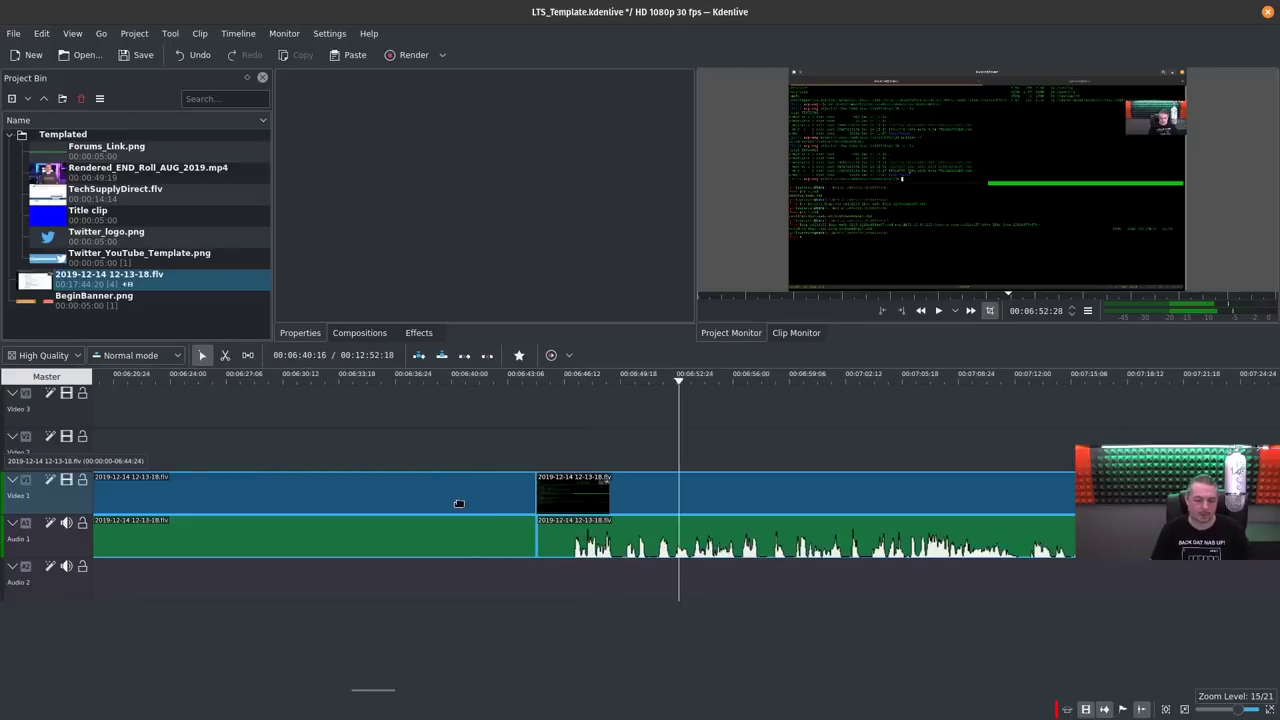
pyautogui.click(493, 538)
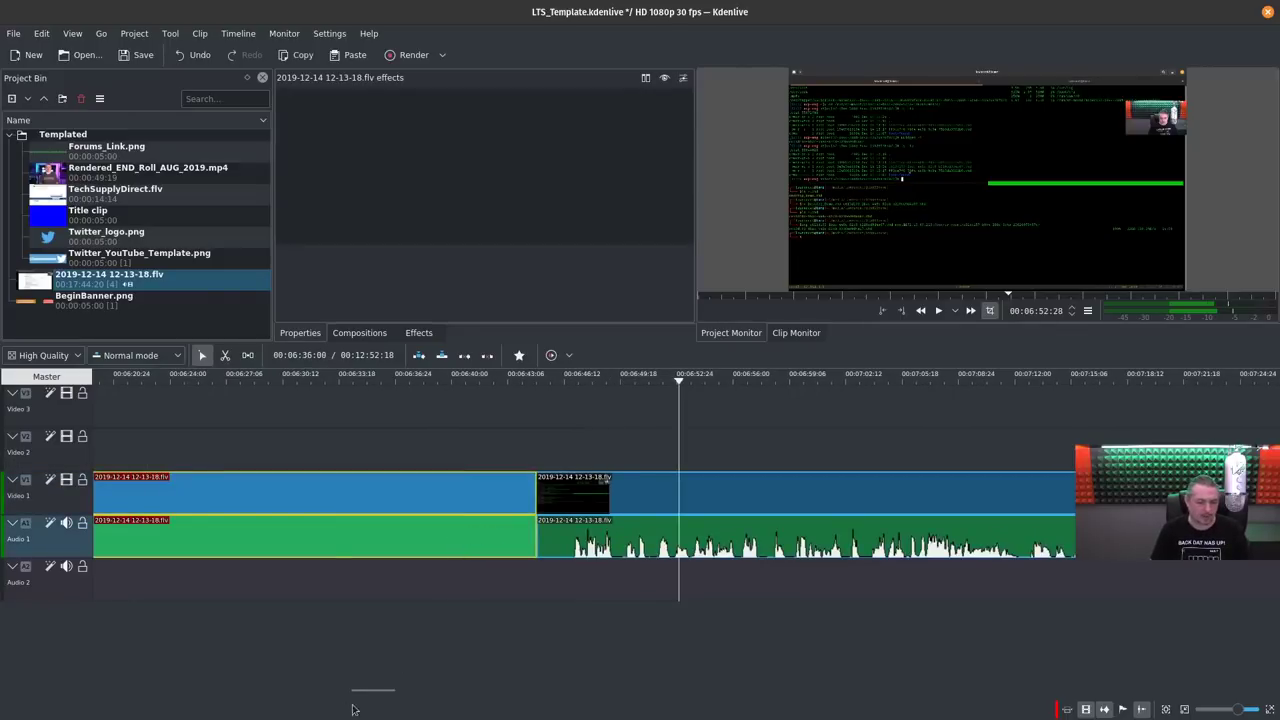
pyautogui.moveTo(372, 690); pyautogui.dragTo(371, 690)
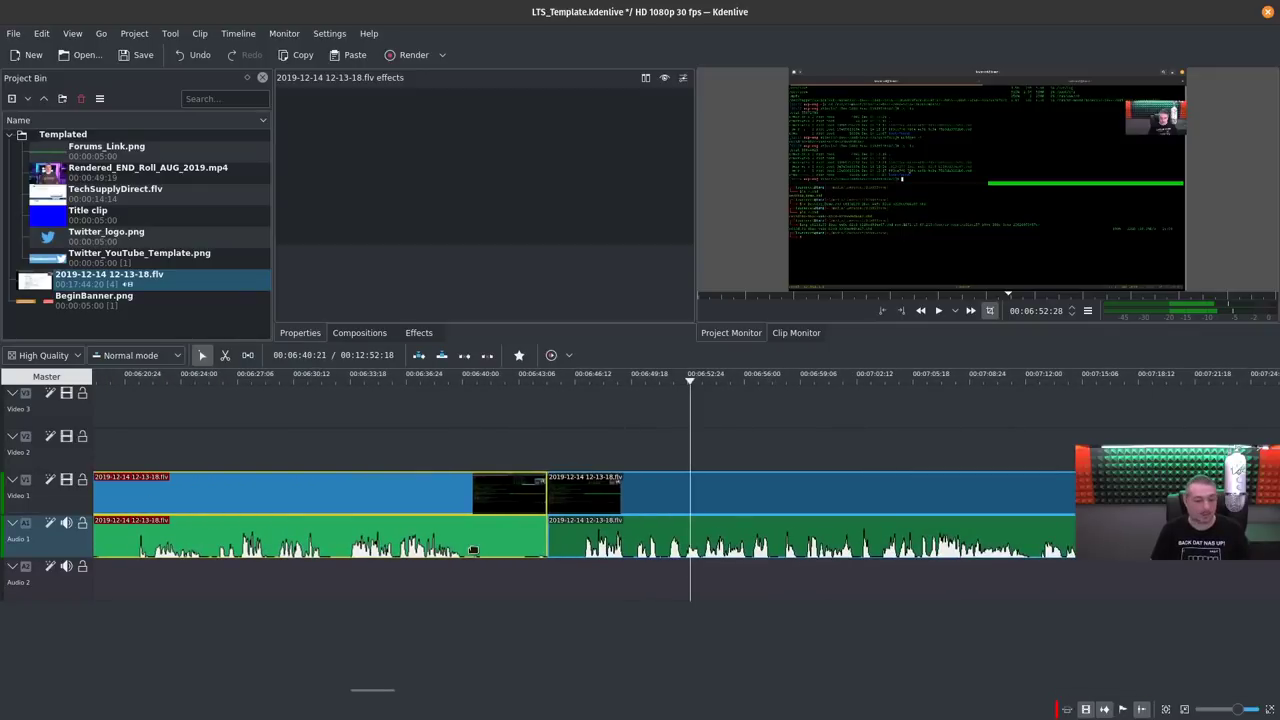
pyautogui.press('x')
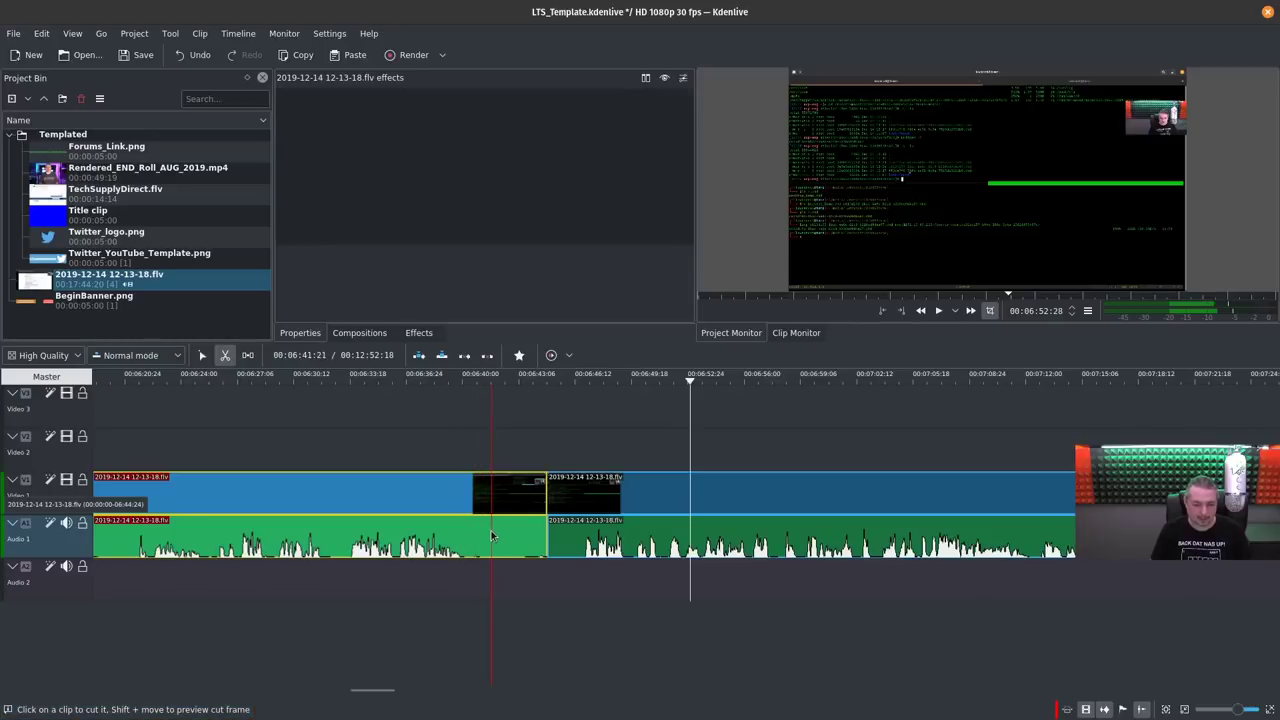
# Step: Cut off and delete the short piece before the join, then move the later clip up onto Video 2, overlapping
pyautogui.click(491, 537)
pyautogui.press('s')
pyautogui.click(510, 535)
pyautogui.press('Delete')
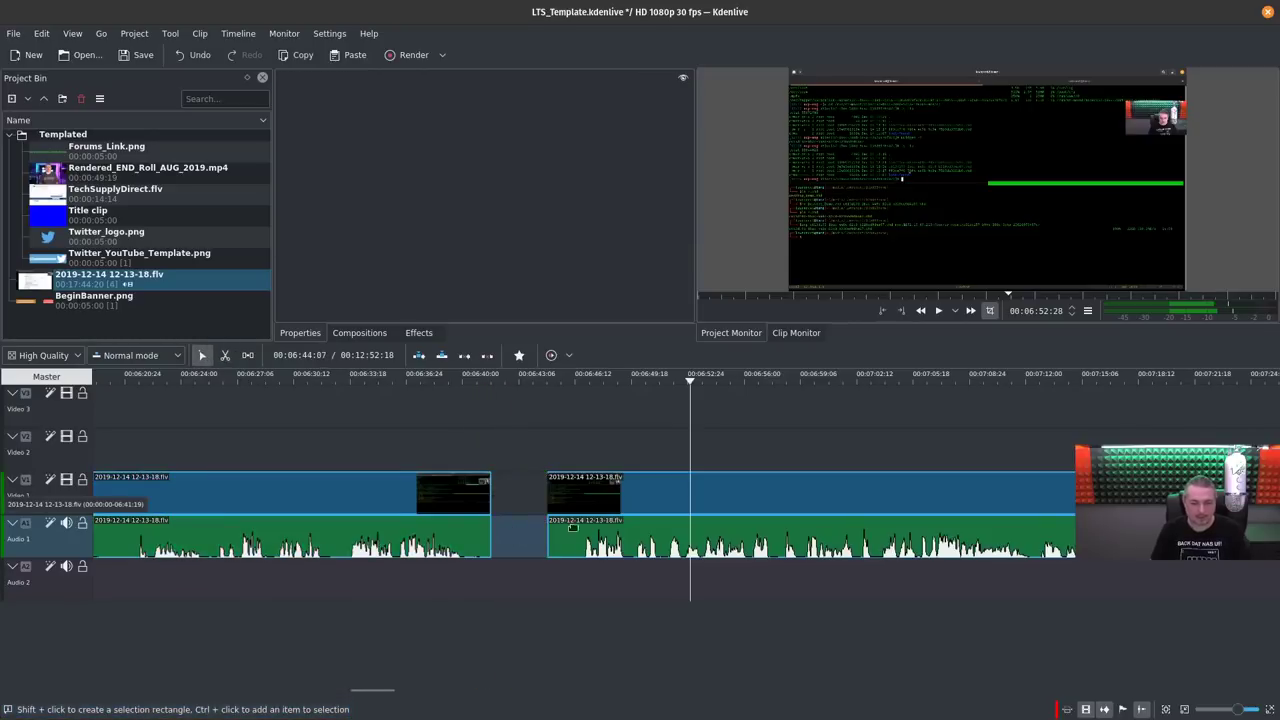
pyautogui.moveTo(573, 528); pyautogui.dragTo(520, 536)
# Step: Add a Wipe composition across the clip overlap and preview it back and forth
pyautogui.moveTo(470, 458)
pyautogui.mouseDown()
pyautogui.moveTo(451, 451)
pyautogui.moveTo(517, 457)
pyautogui.moveTo(374, 474)
pyautogui.moveTo(603, 480)
pyautogui.moveTo(455, 500)
pyautogui.moveTo(495, 494)
pyautogui.moveTo(505, 470)
pyautogui.moveTo(474, 468)
pyautogui.mouseUp()
pyautogui.click(474, 468)
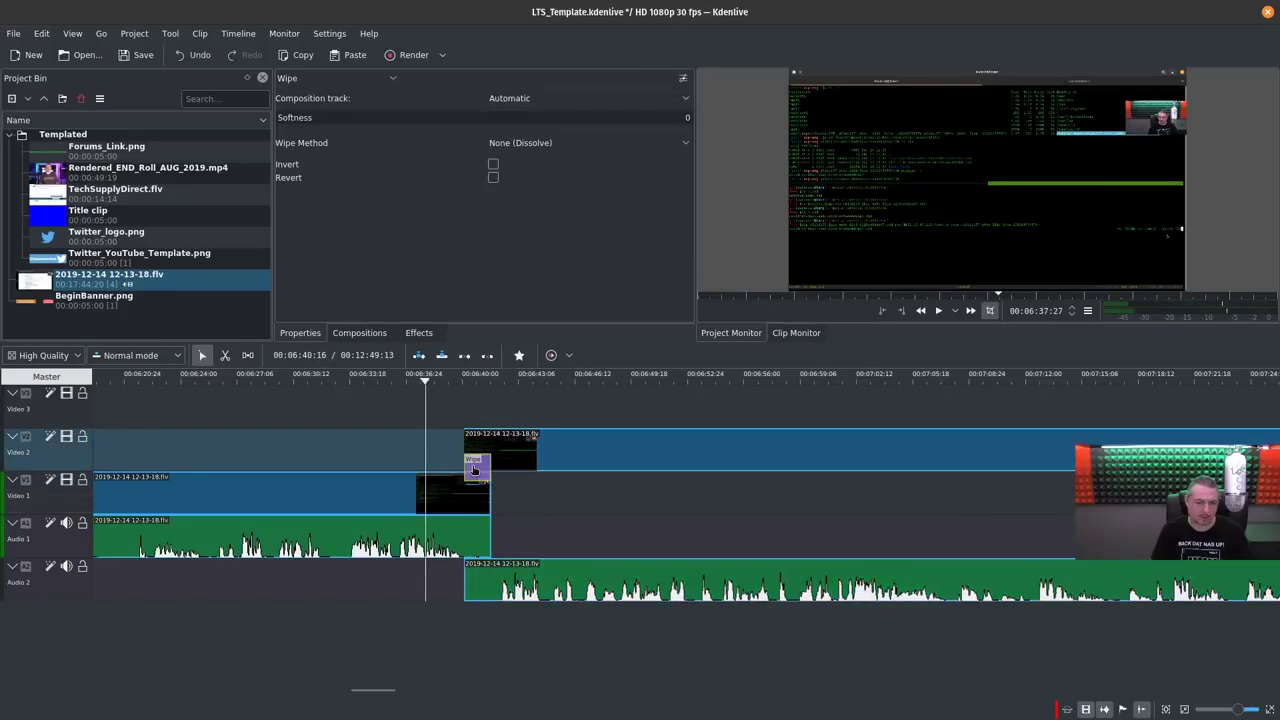
pyautogui.moveTo(424, 388); pyautogui.dragTo(482, 410)
pyautogui.scroll(3, 482, 410)
pyautogui.moveTo(380, 376); pyautogui.dragTo(738, 537)
pyautogui.scroll(-4, 738, 537)
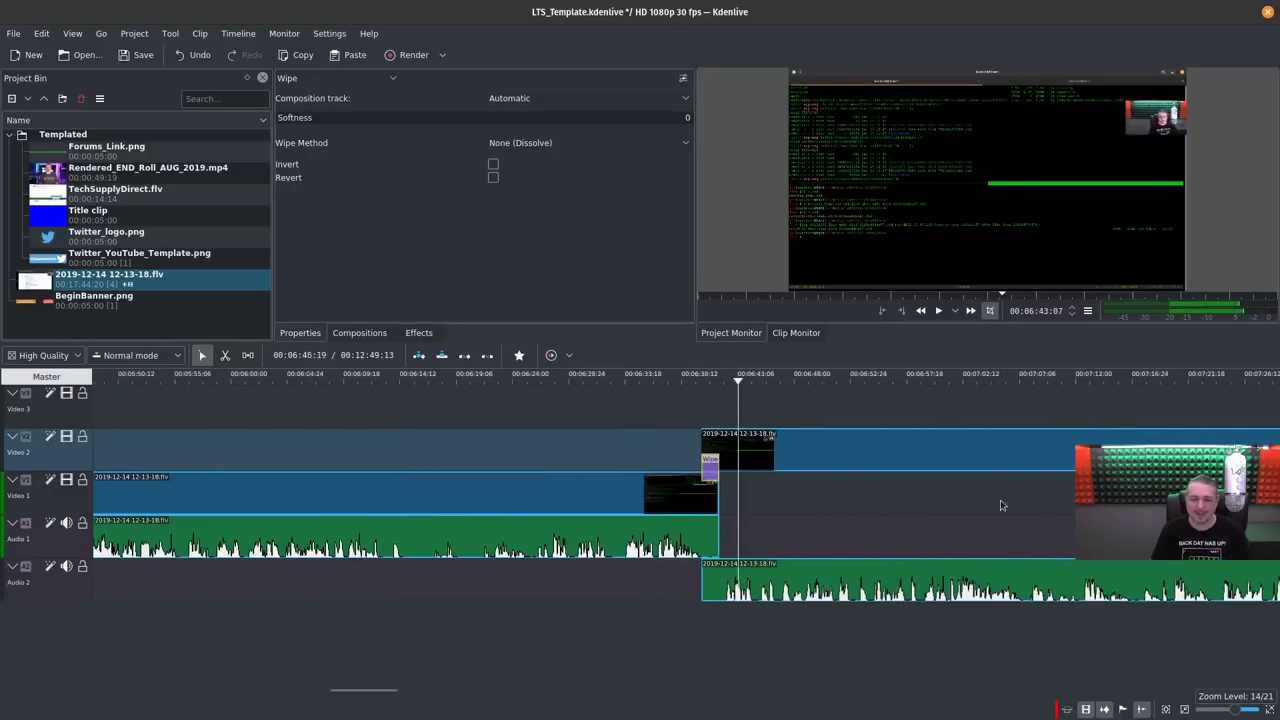
pyautogui.scroll(-2, 904, 568)
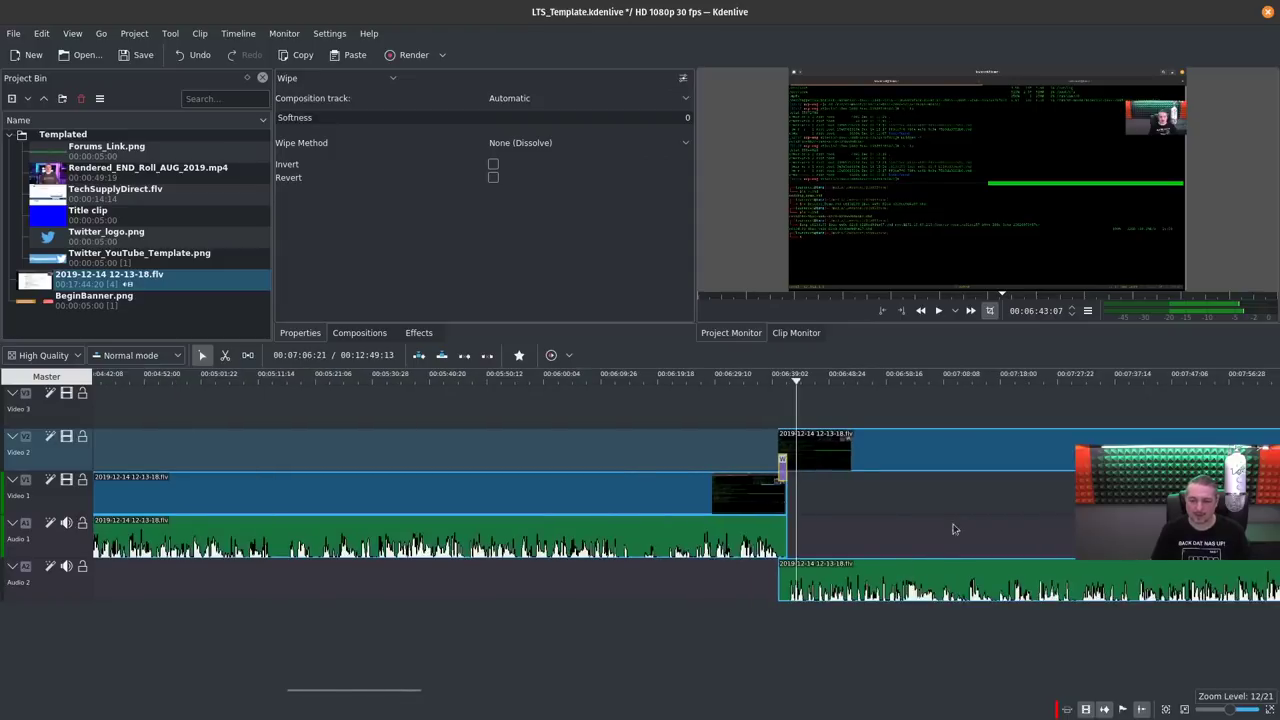
# Step: Split the Video 2 clip at 00:07:44:12, delete the unwanted part and slide the rest left
pyautogui.click(1144, 580)
pyautogui.click(1152, 410)
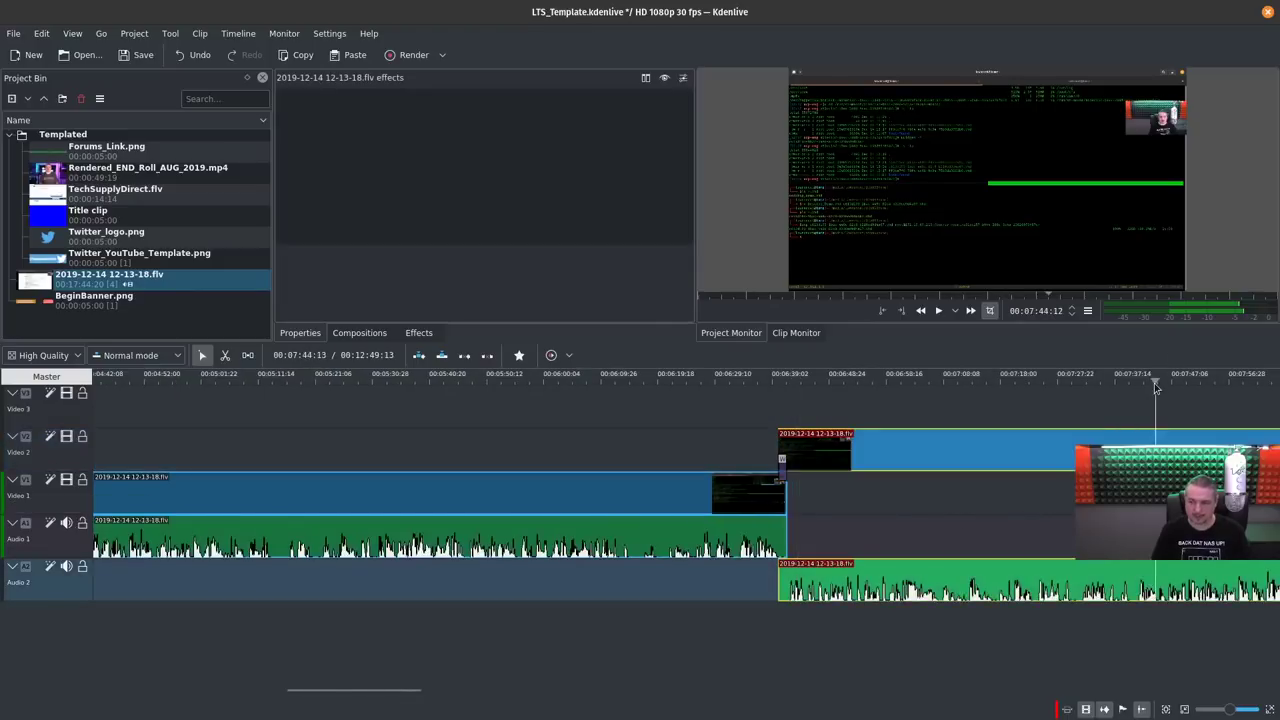
pyautogui.press('x')
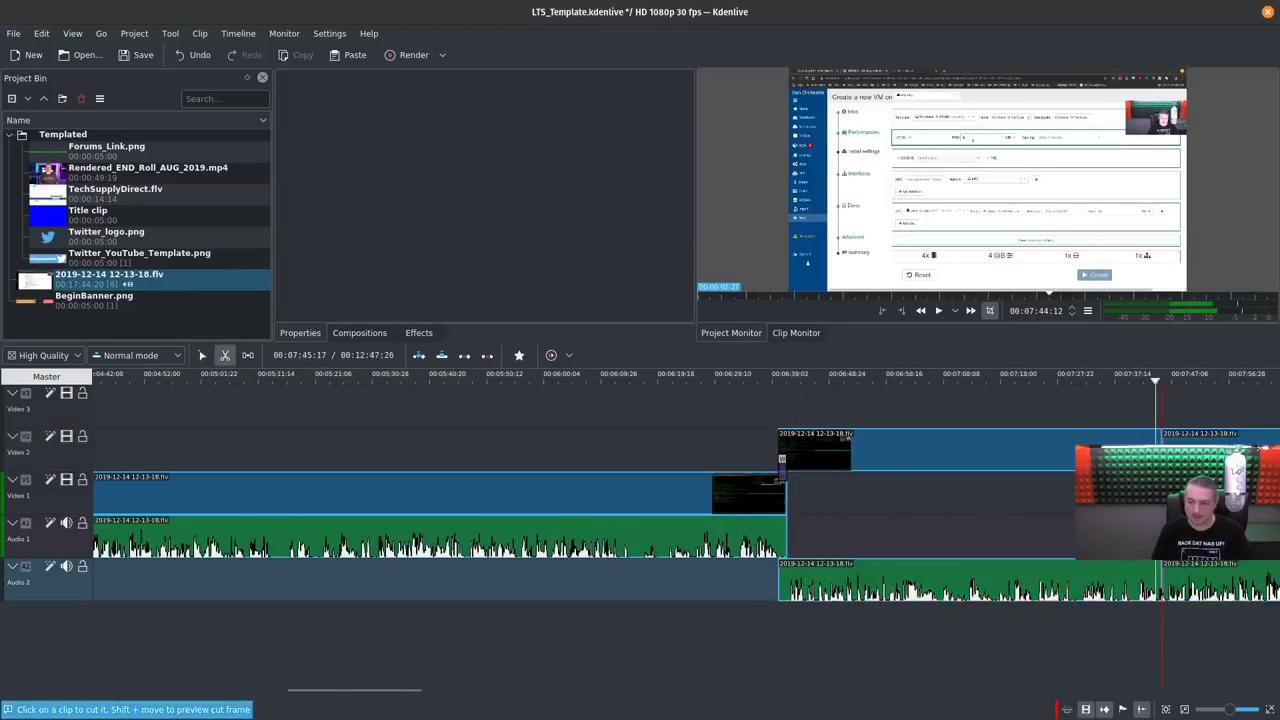
pyautogui.click(1152, 575)
pyautogui.press('s')
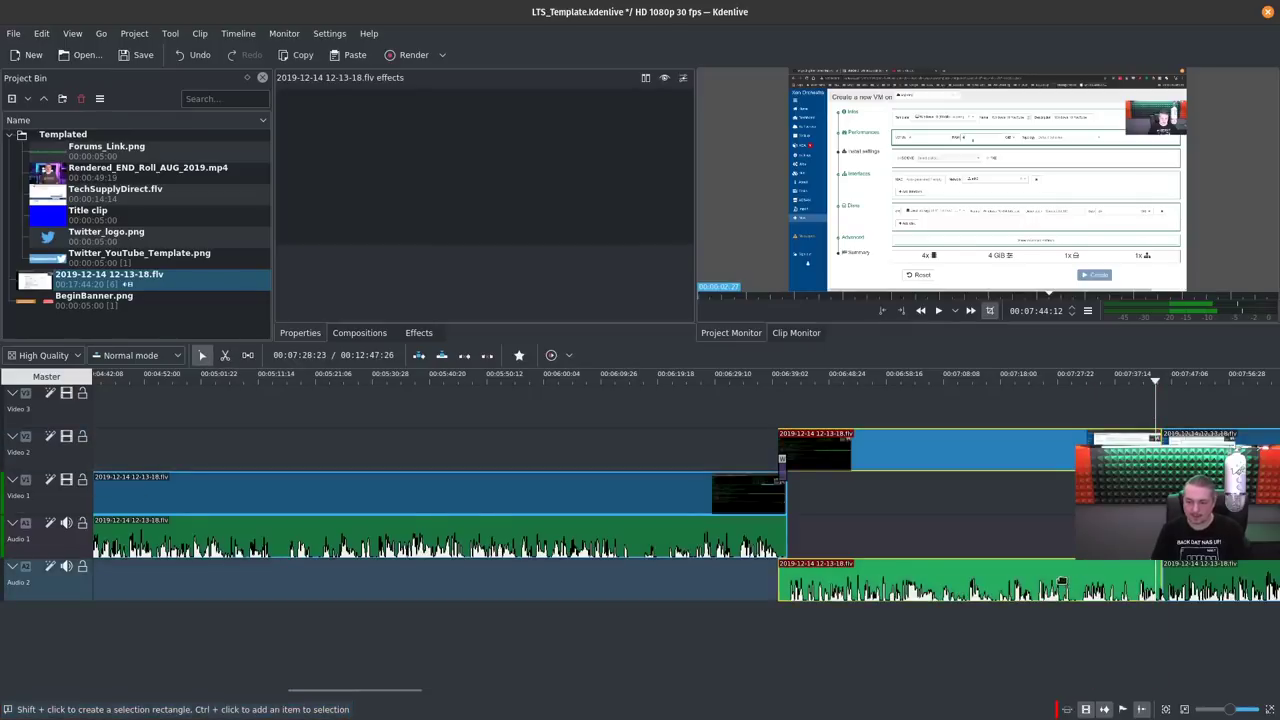
pyautogui.press('Delete')
pyautogui.moveTo(1201, 453); pyautogui.dragTo(816, 455)
pyautogui.click(771, 416)
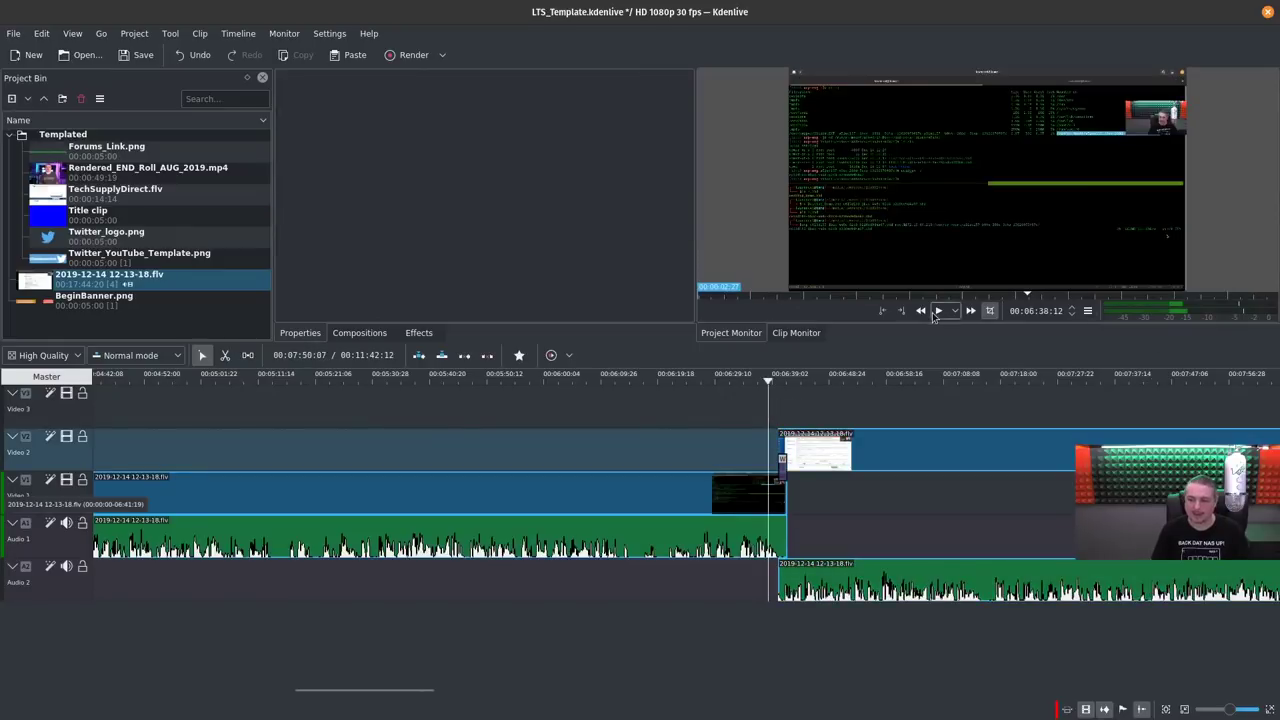
# Step: Play back across the wipe, then split the Video 2 clip again and move its later part onto Video 1/Audio 1
pyautogui.click(936, 312)
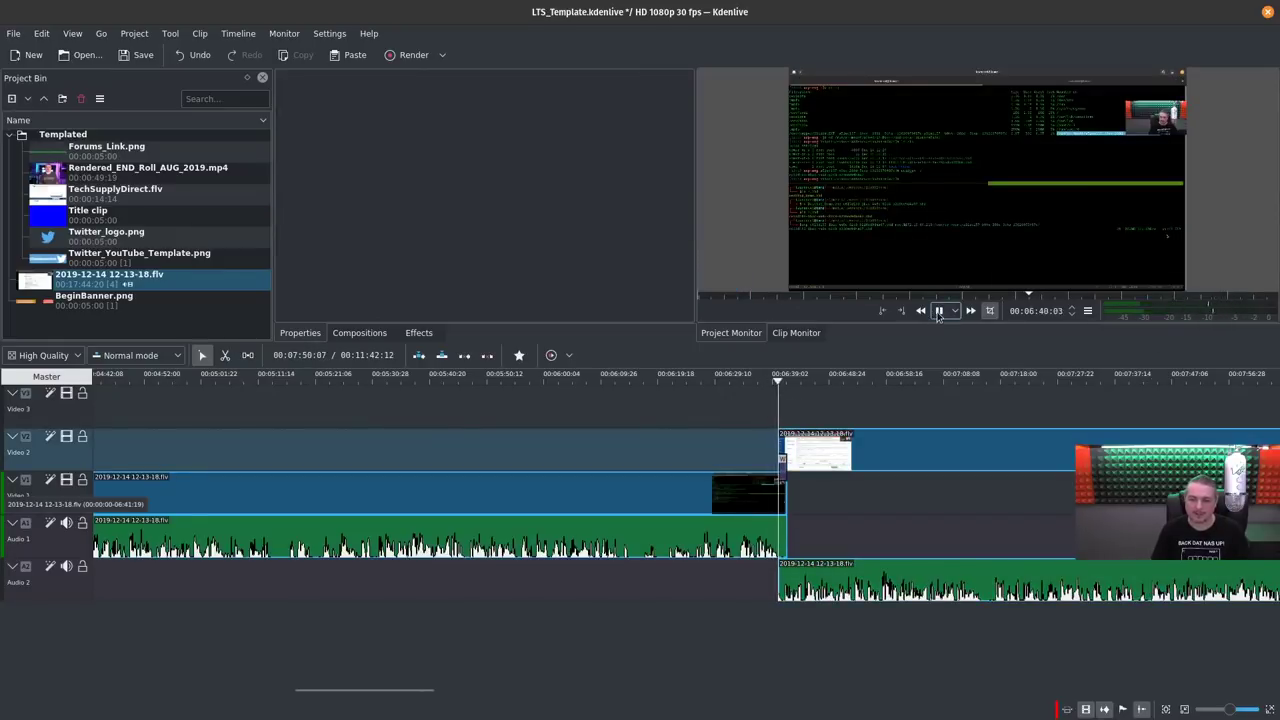
pyautogui.click(938, 312)
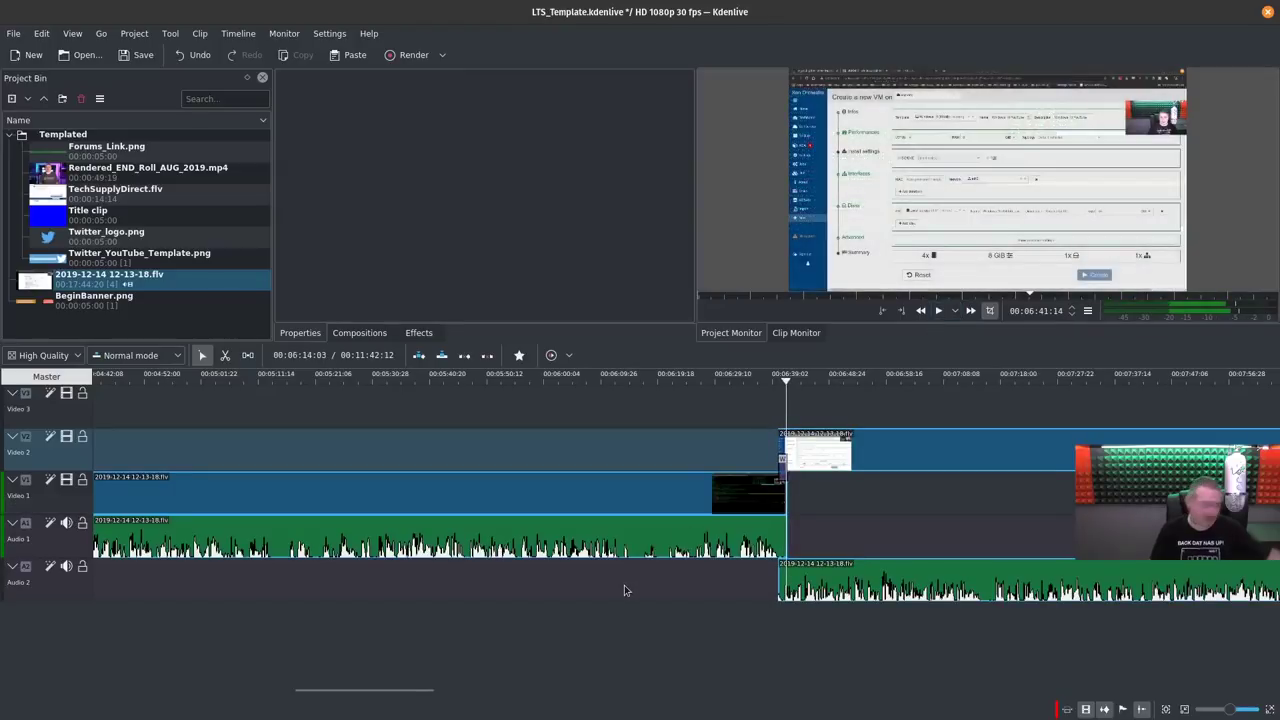
pyautogui.click(1022, 436)
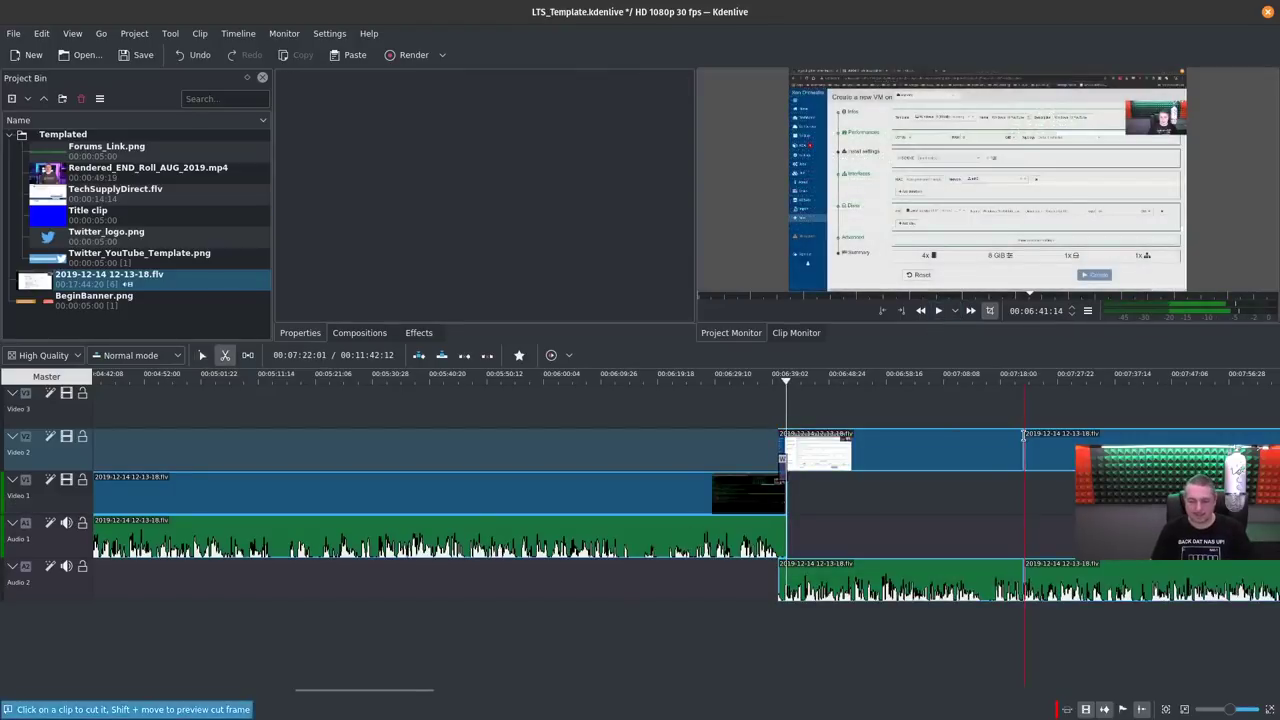
pyautogui.moveTo(1028, 488); pyautogui.dragTo(987, 488)
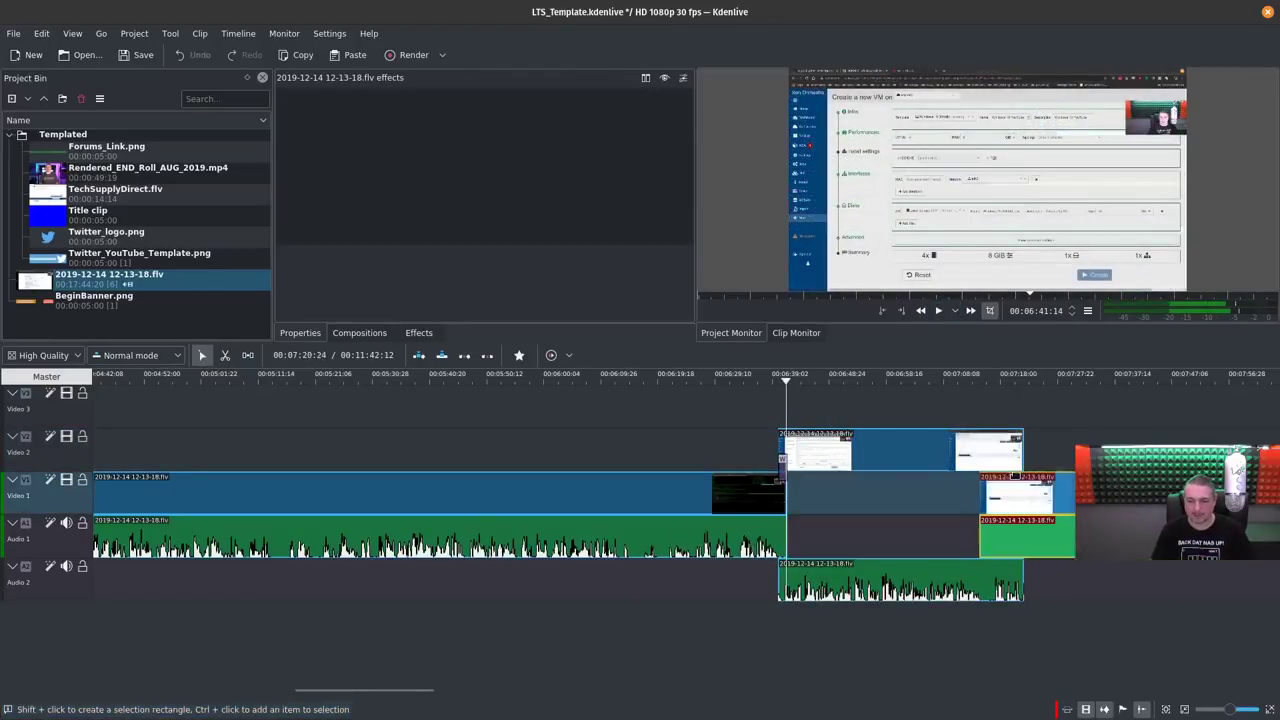
# Step: Slide the later recording clip on Video 1 left to start where the Video 2 clip ends, near 00:07:21
pyautogui.scroll(-3, 806, 450)
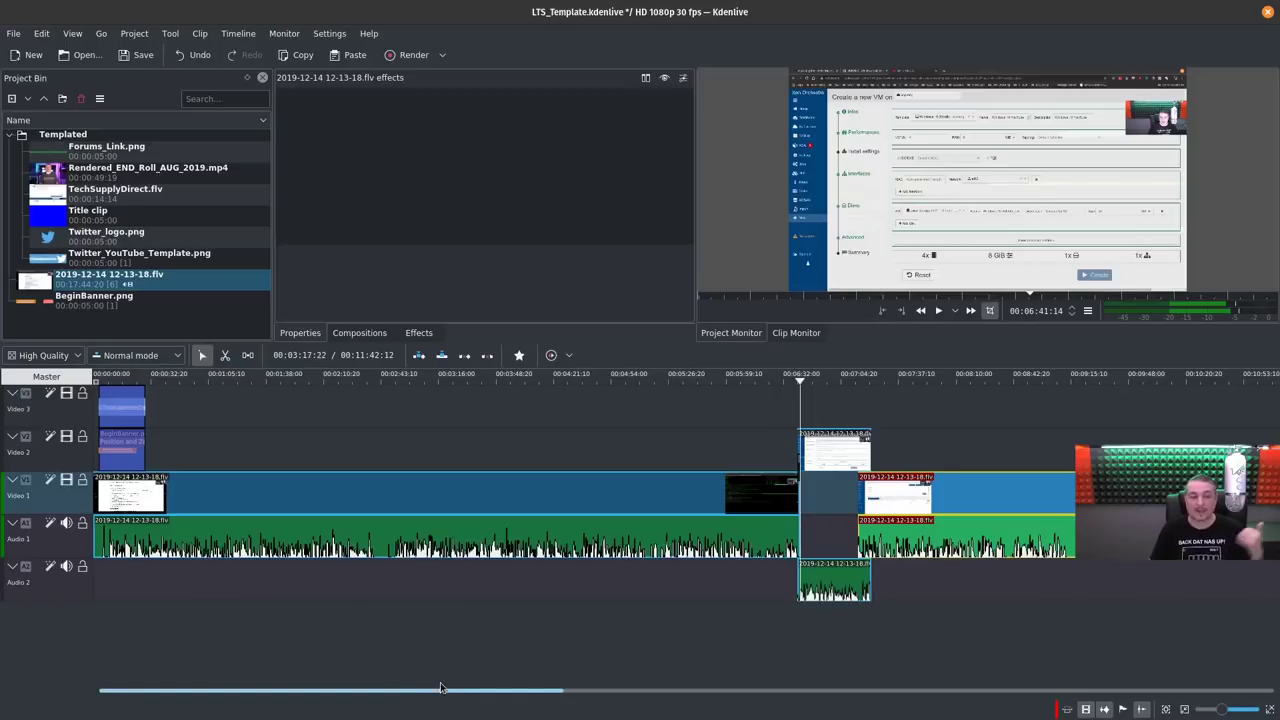
pyautogui.scroll(5, 778, 573)
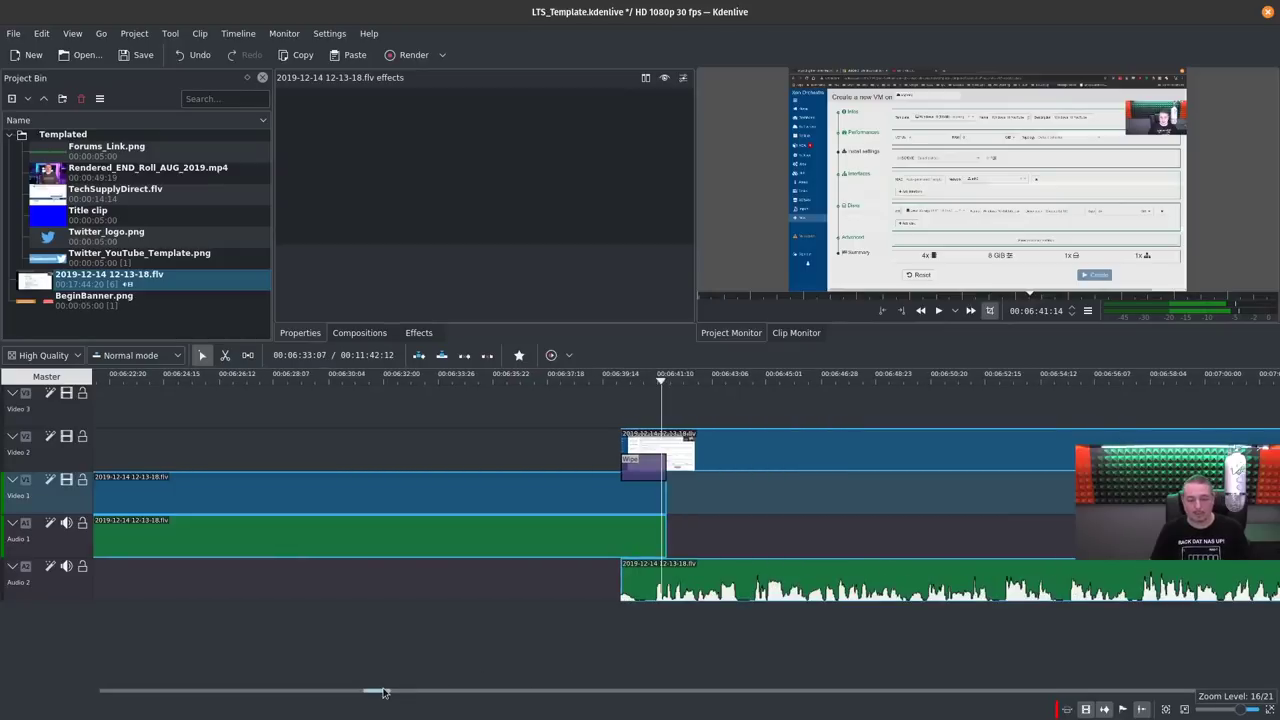
pyautogui.moveTo(386, 690); pyautogui.dragTo(410, 690)
pyautogui.scroll(1, 536, 511)
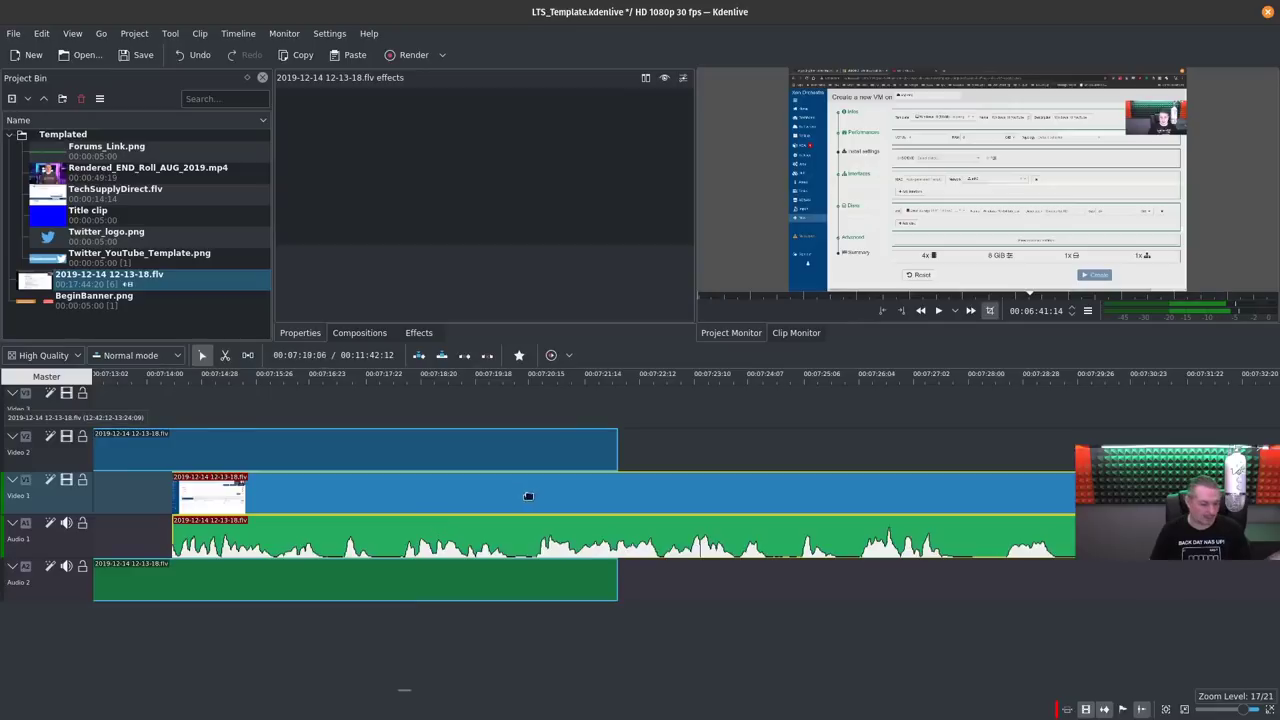
pyautogui.click(546, 457)
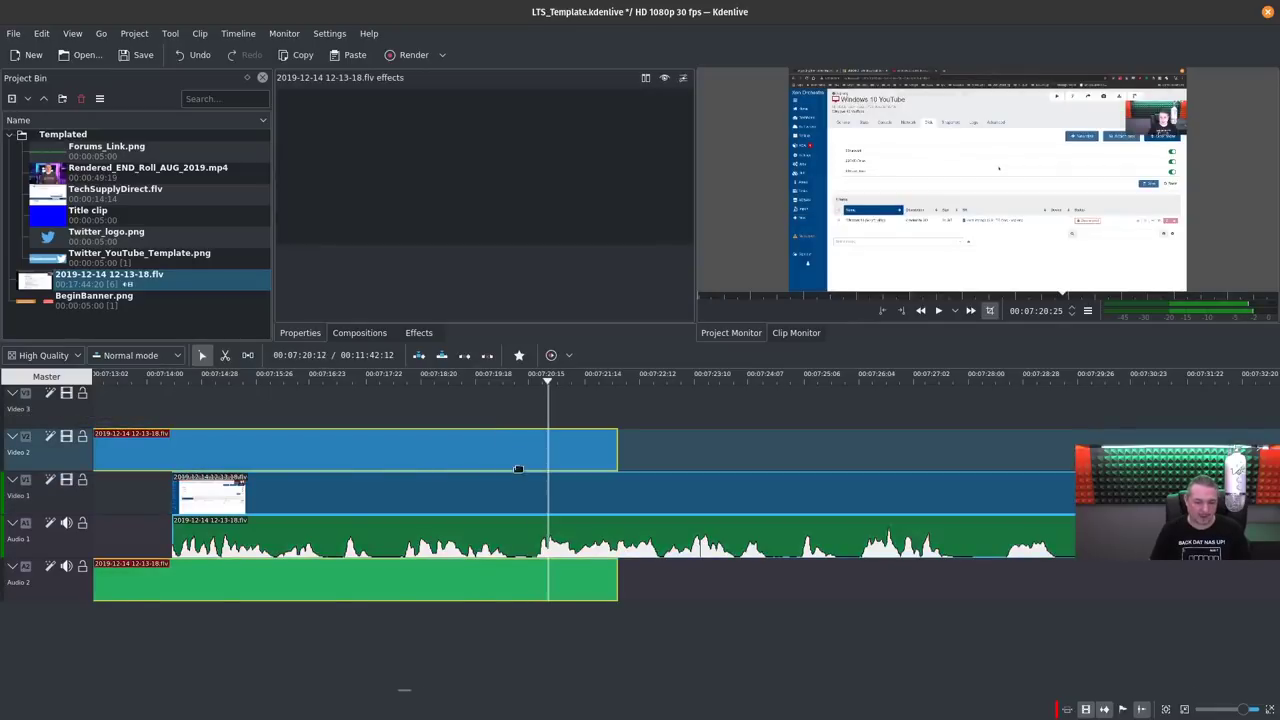
pyautogui.moveTo(410, 690)
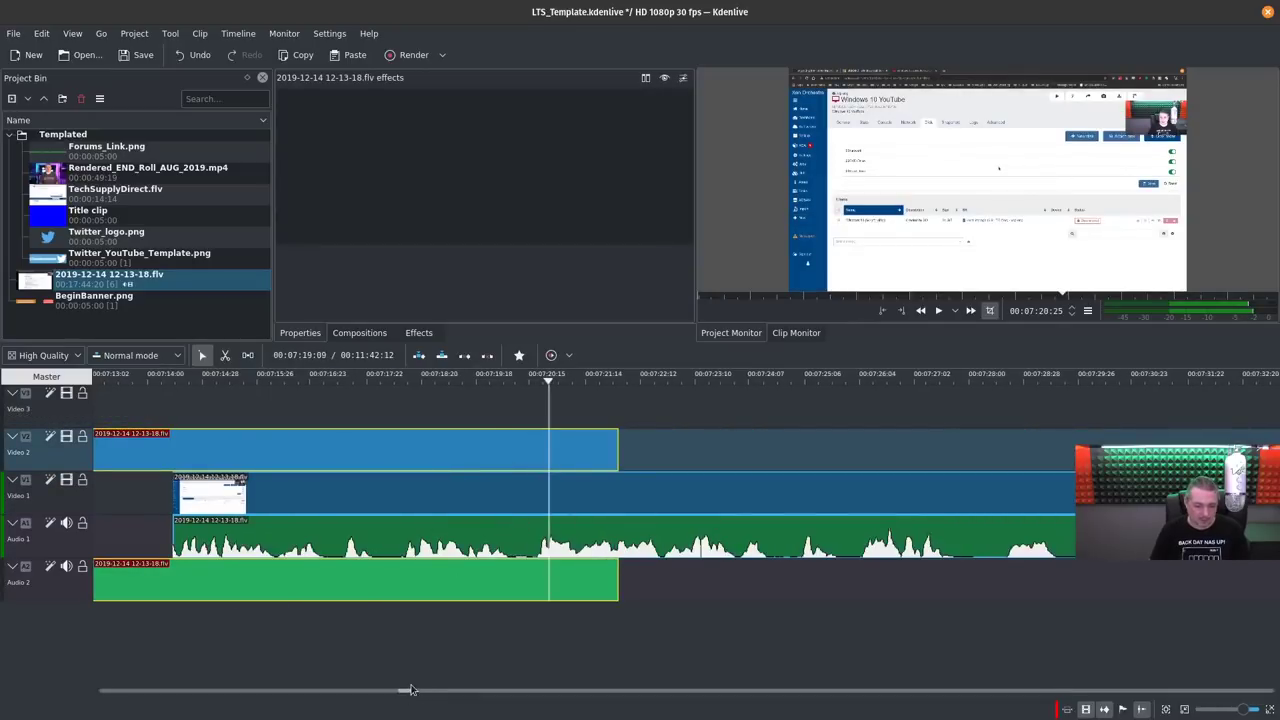
pyautogui.moveTo(407, 693); pyautogui.dragTo(400, 691)
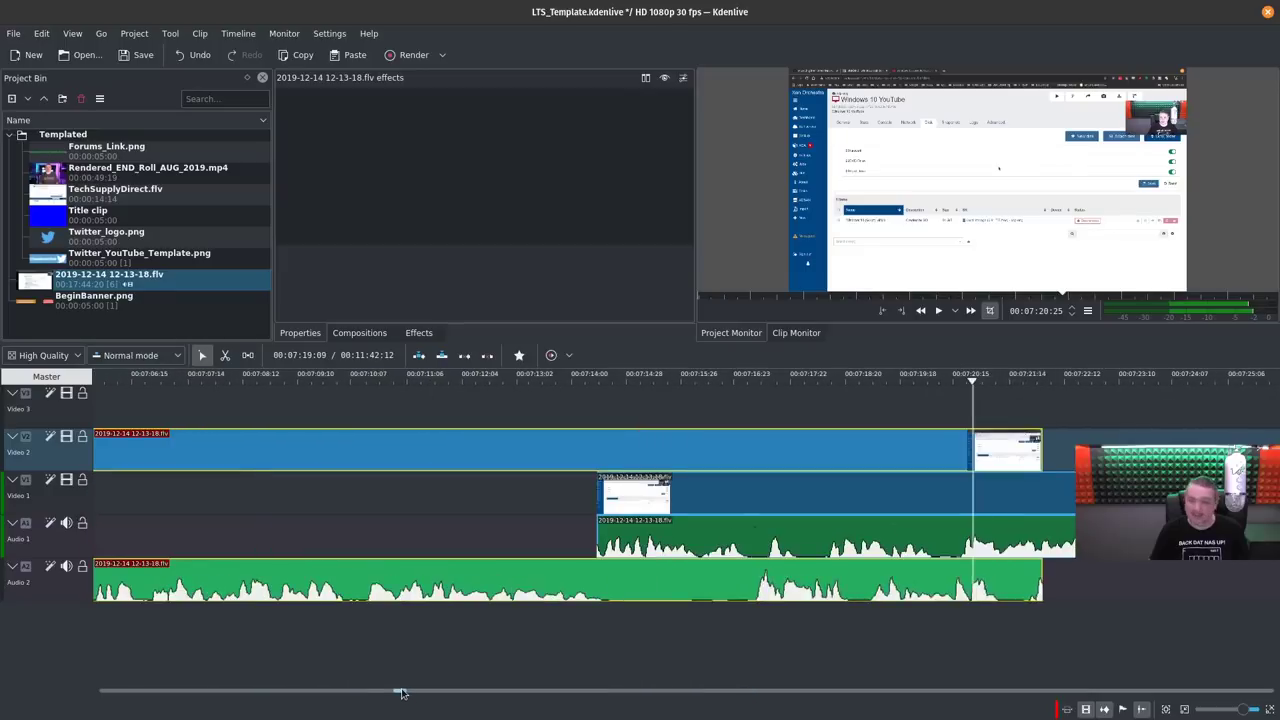
pyautogui.moveTo(672, 484); pyautogui.dragTo(1008, 504)
pyautogui.scroll(-5, 366, 390)
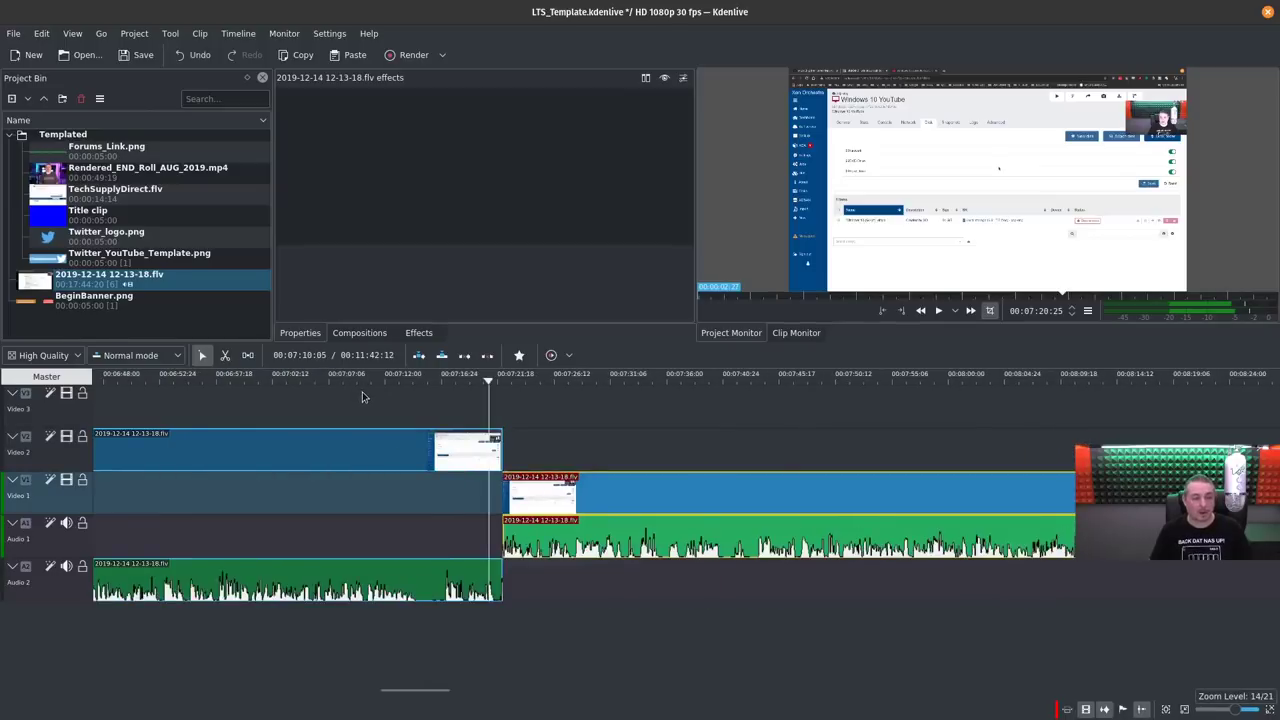
pyautogui.scroll(5, 400, 630)
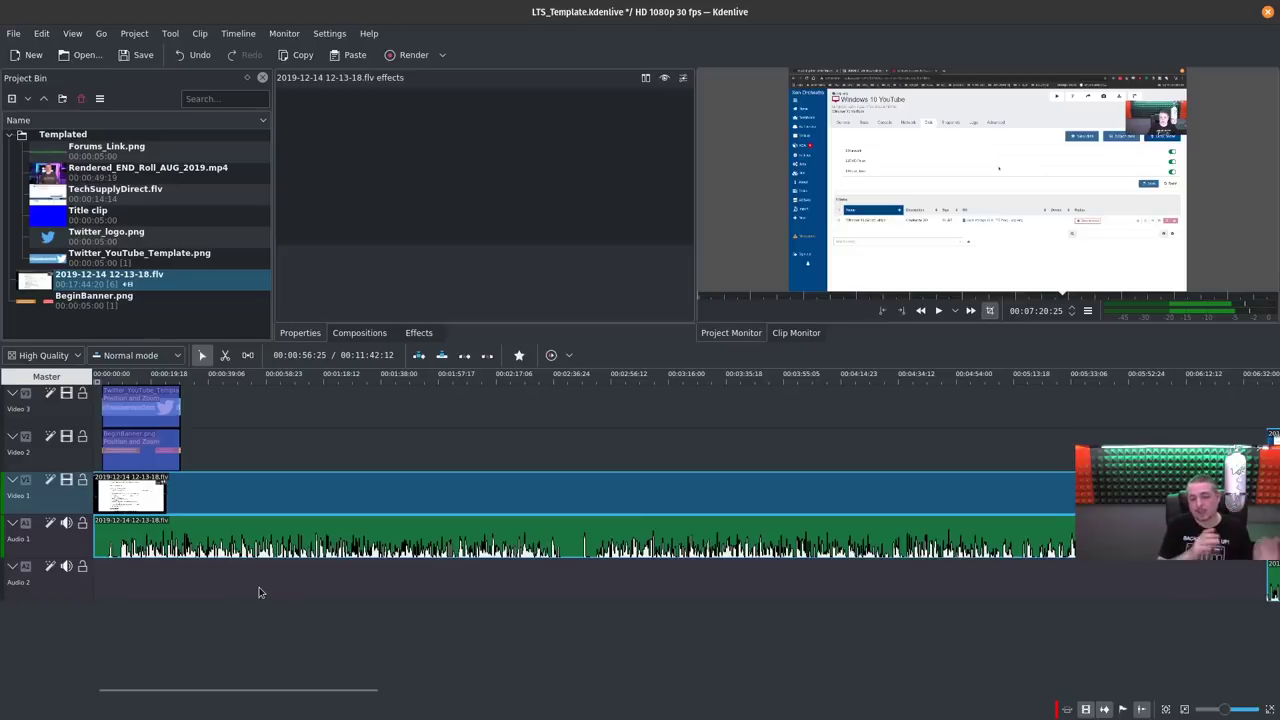
# Step: Browse the compositions list, viewing Cairo Affine Blend, Color_only and Divide
pyautogui.click(370, 332)
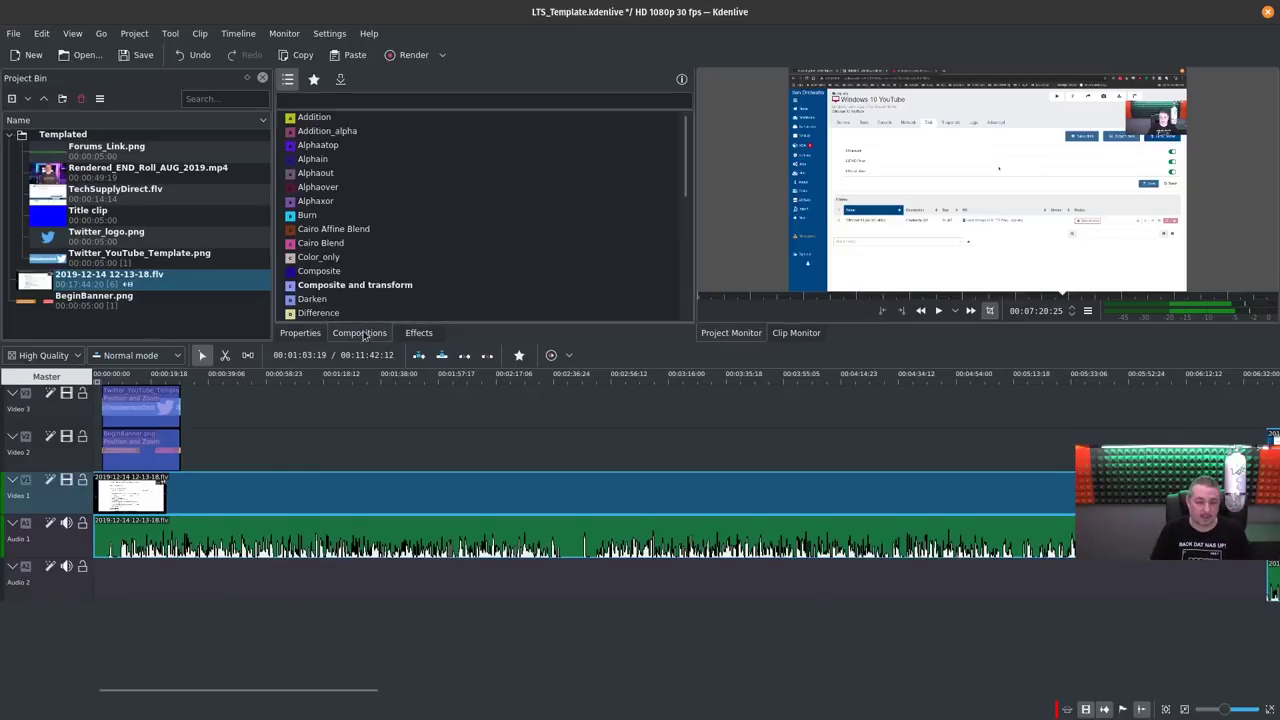
pyautogui.click(340, 190)
pyautogui.scroll(-1, 340, 190)
pyautogui.click(351, 178)
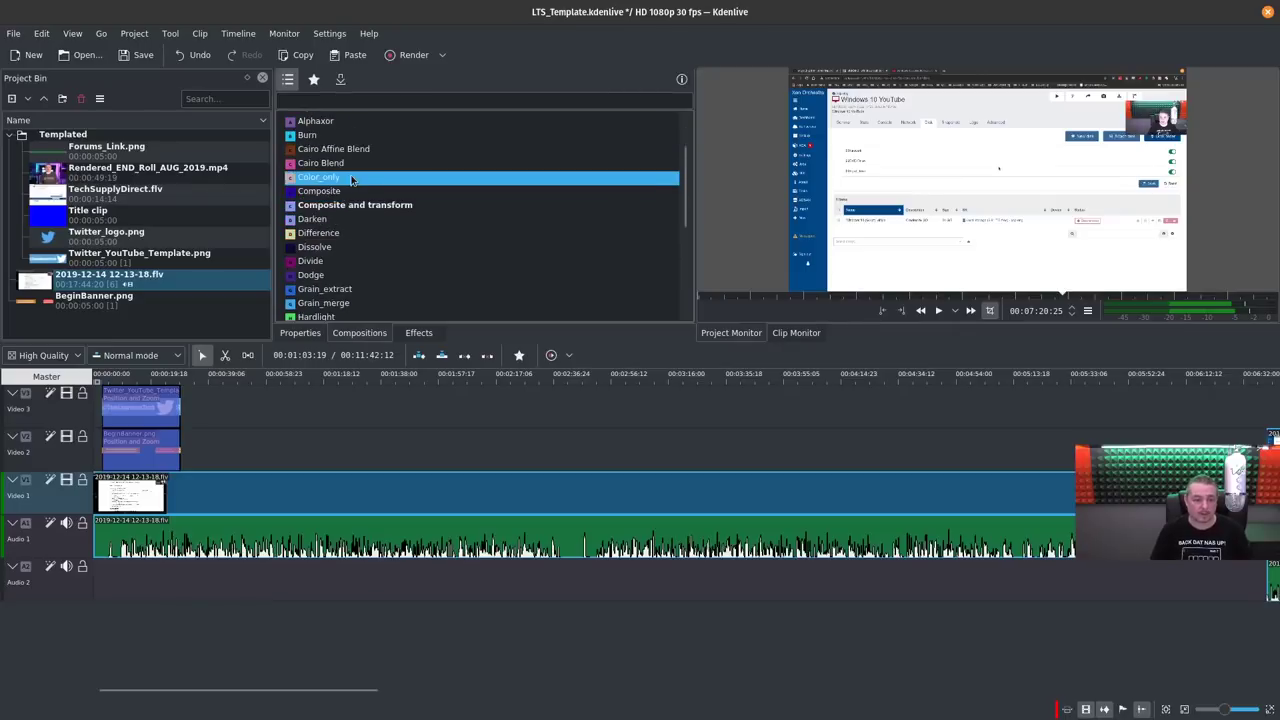
pyautogui.click(350, 149)
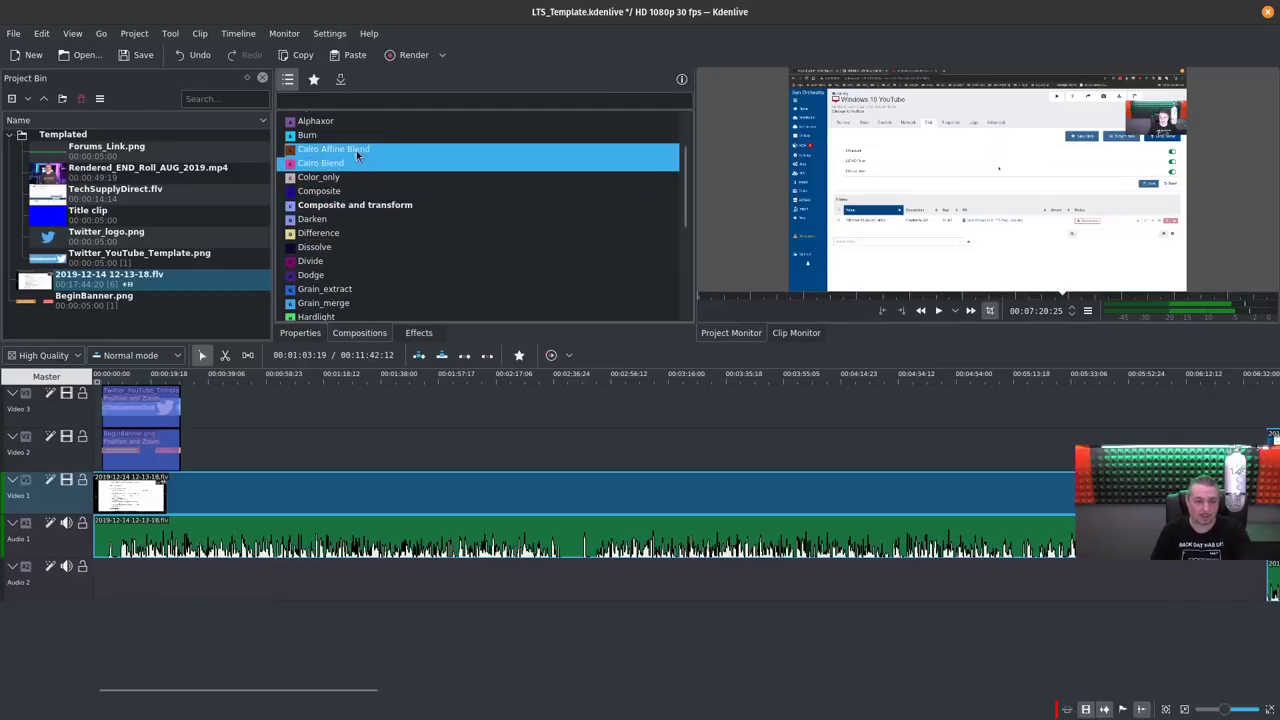
pyautogui.click(345, 261)
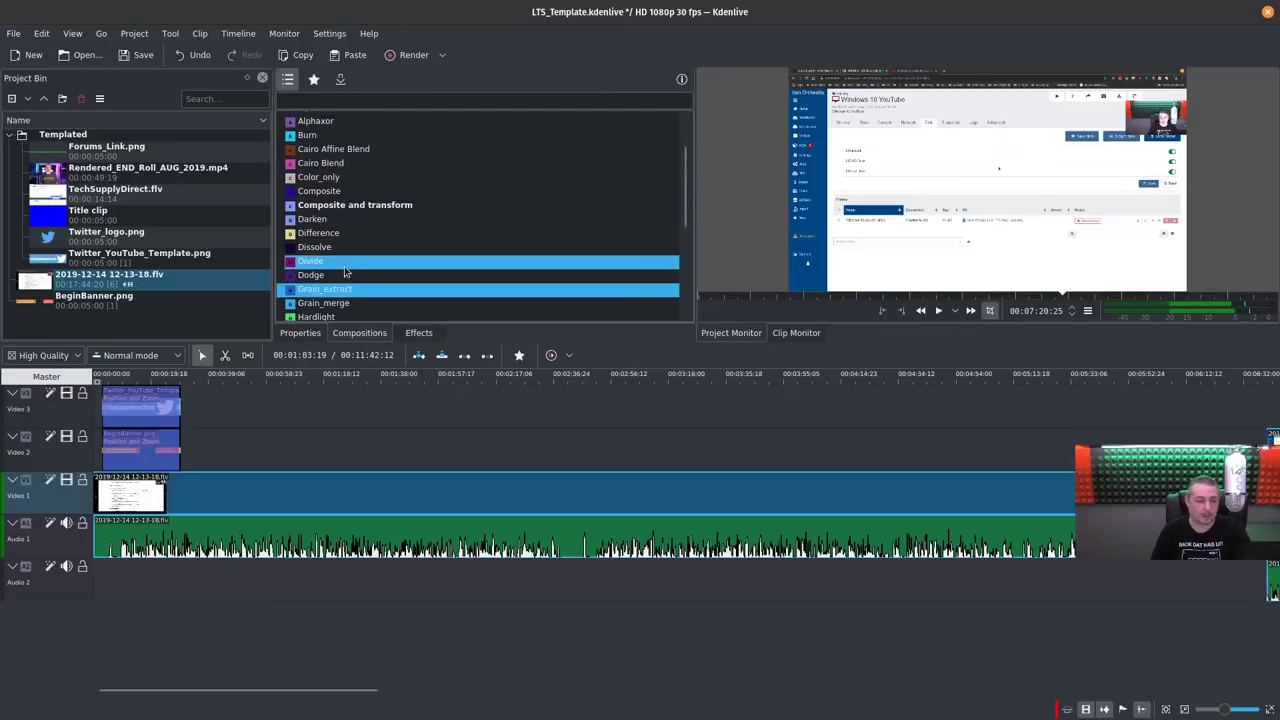
# Step: Switch to the Effects list, expand Alpha/Transform and start an effect search
pyautogui.click(418, 337)
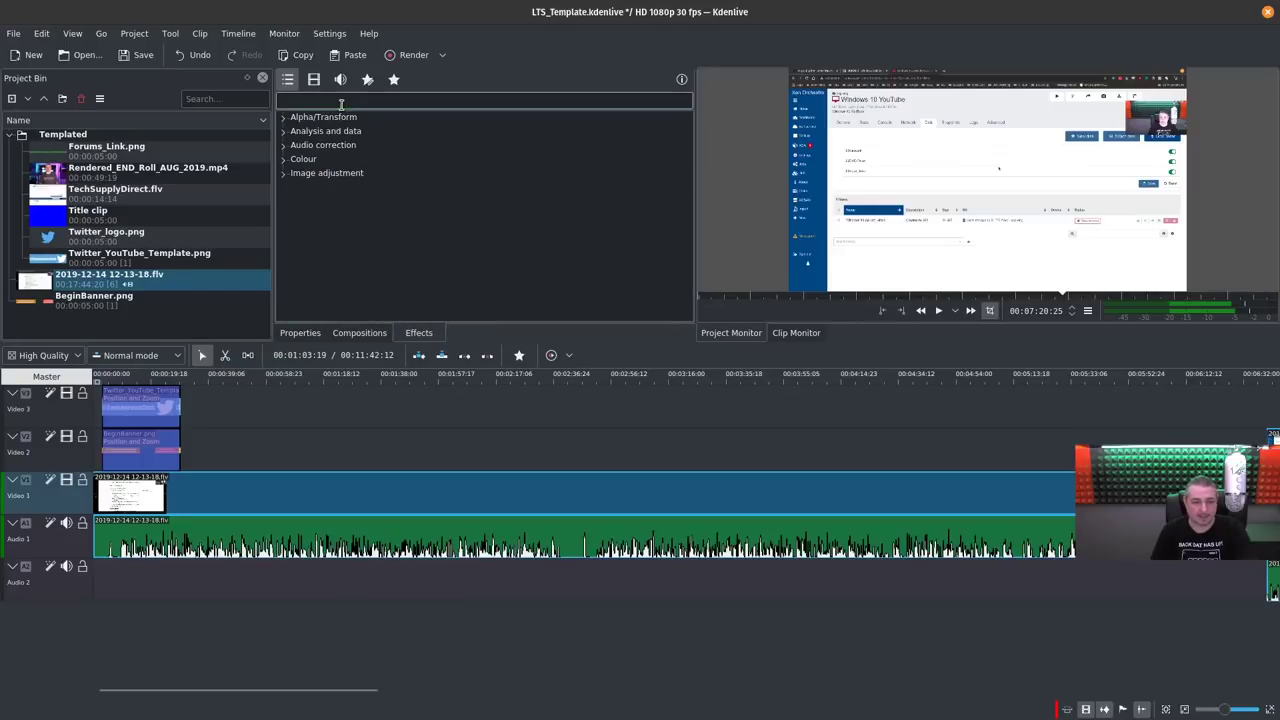
pyautogui.click(285, 117)
pyautogui.click(406, 106)
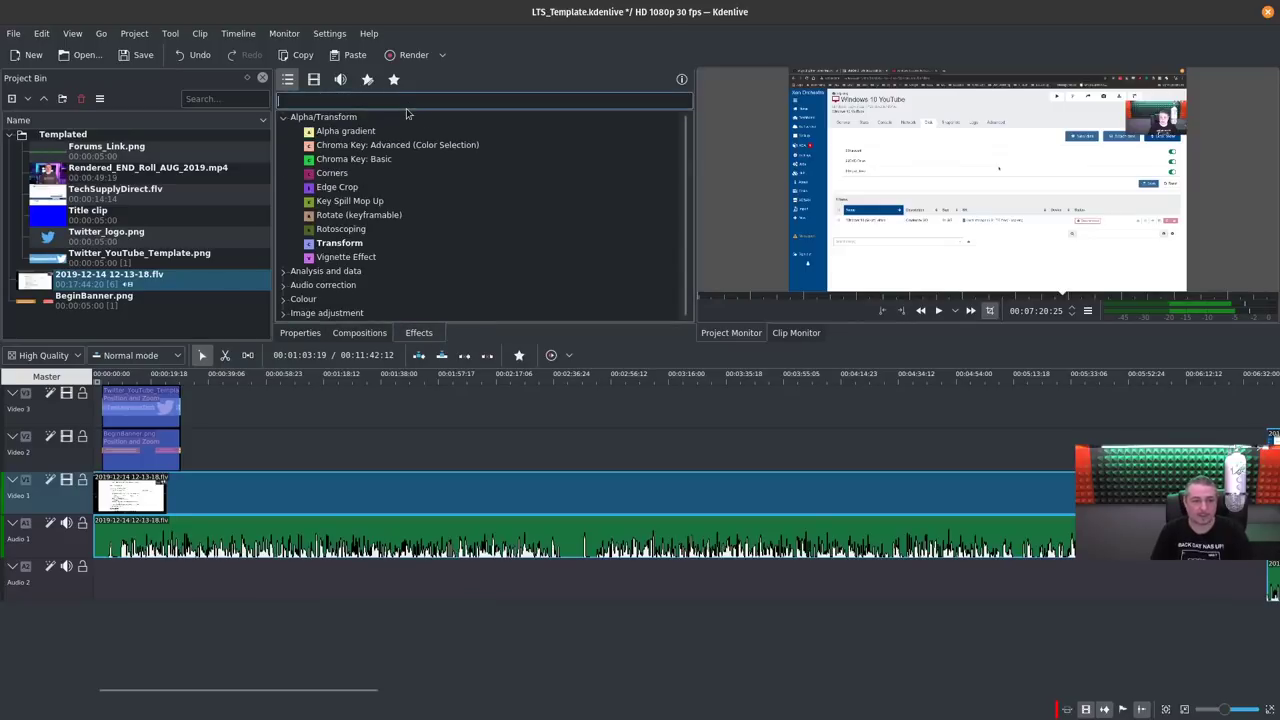
# Step: Search effects for 'cur' and apply Bézier Curves to the Video 1 recording clip
pyautogui.write('cur')
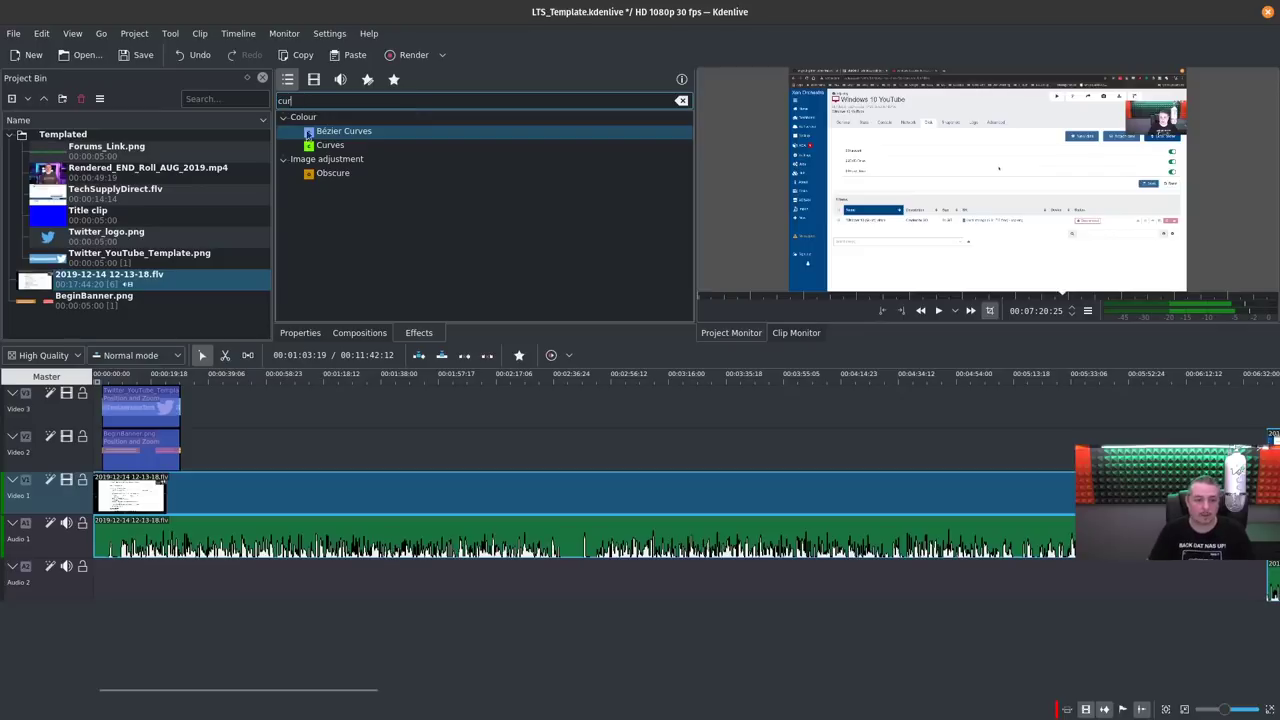
pyautogui.moveTo(339, 142); pyautogui.dragTo(374, 452)
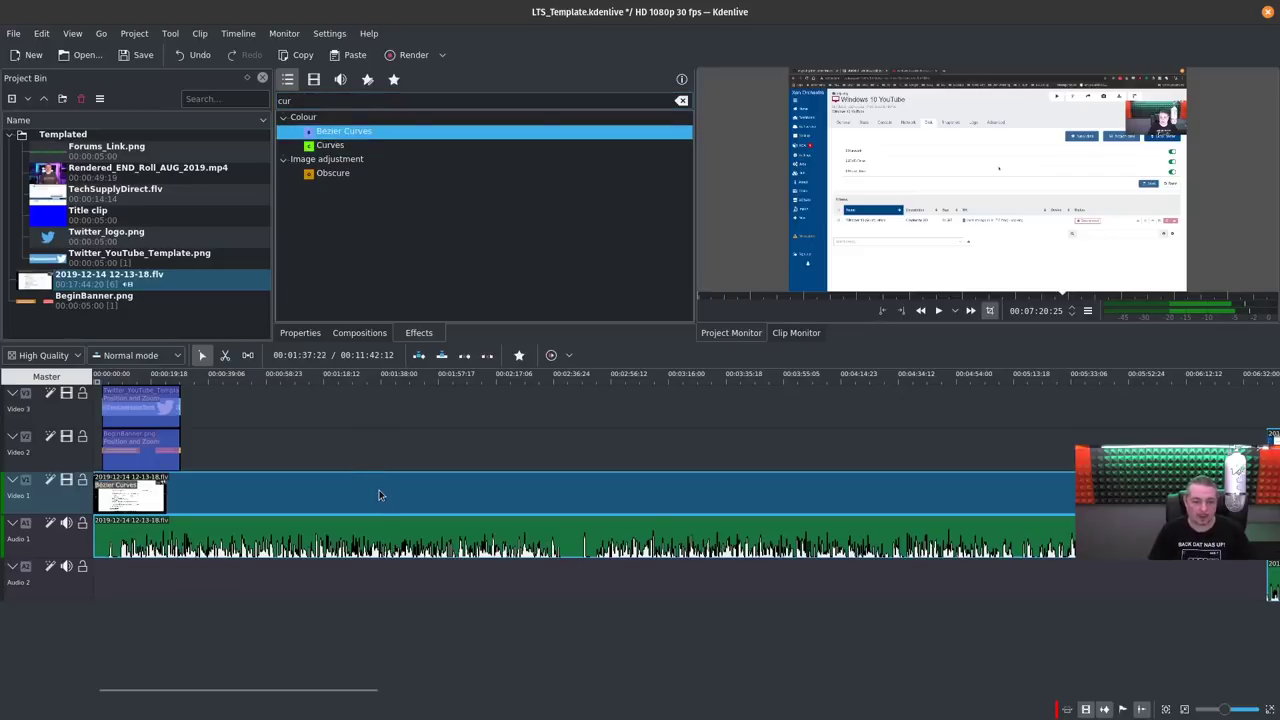
pyautogui.click(400, 381)
pyautogui.moveTo(365, 507); pyautogui.dragTo(360, 503)
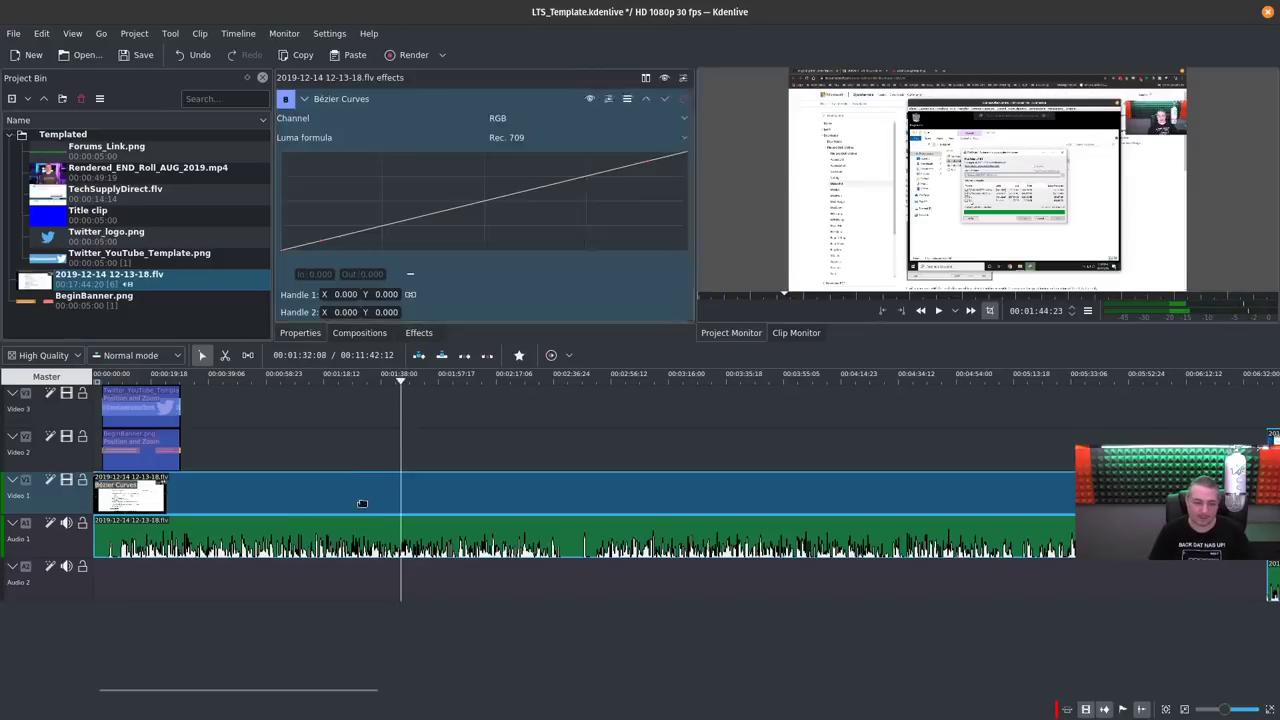
# Step: Reshape the Bézier curve into a steep S-curve to raise contrast
pyautogui.moveTo(502, 197); pyautogui.dragTo(583, 249)
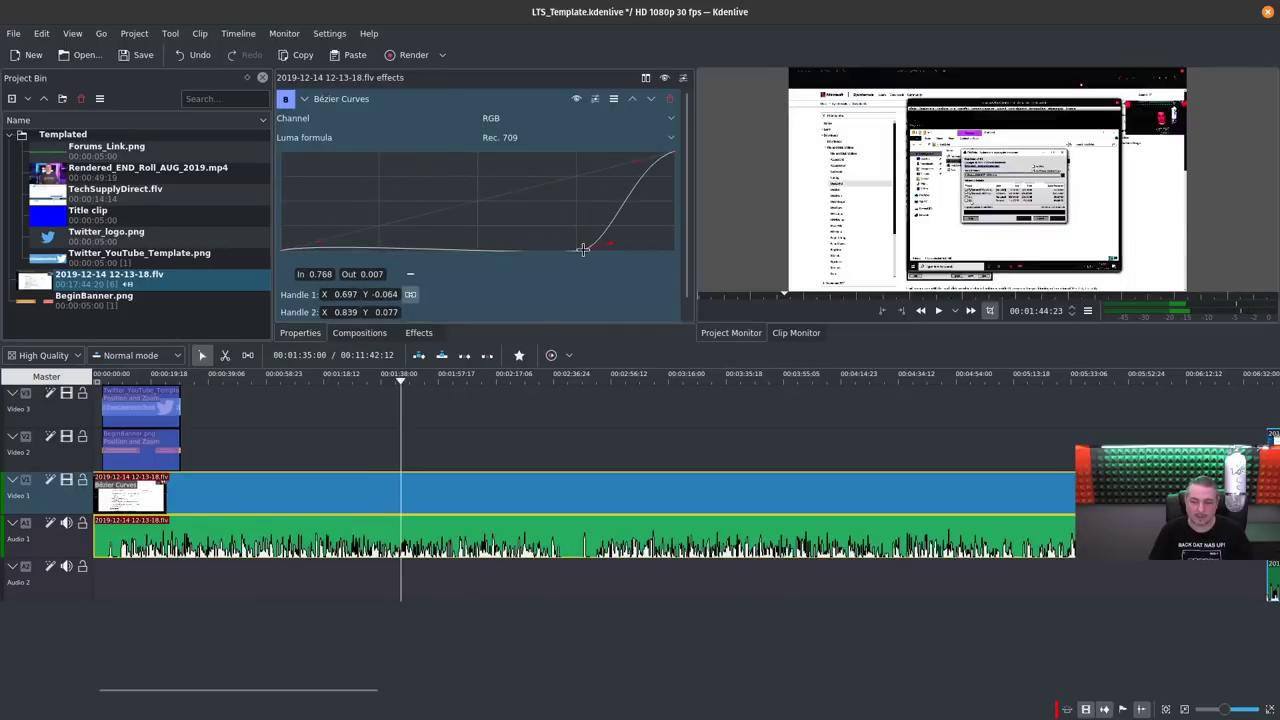
pyautogui.moveTo(321, 243); pyautogui.dragTo(458, 203)
pyautogui.click(669, 156)
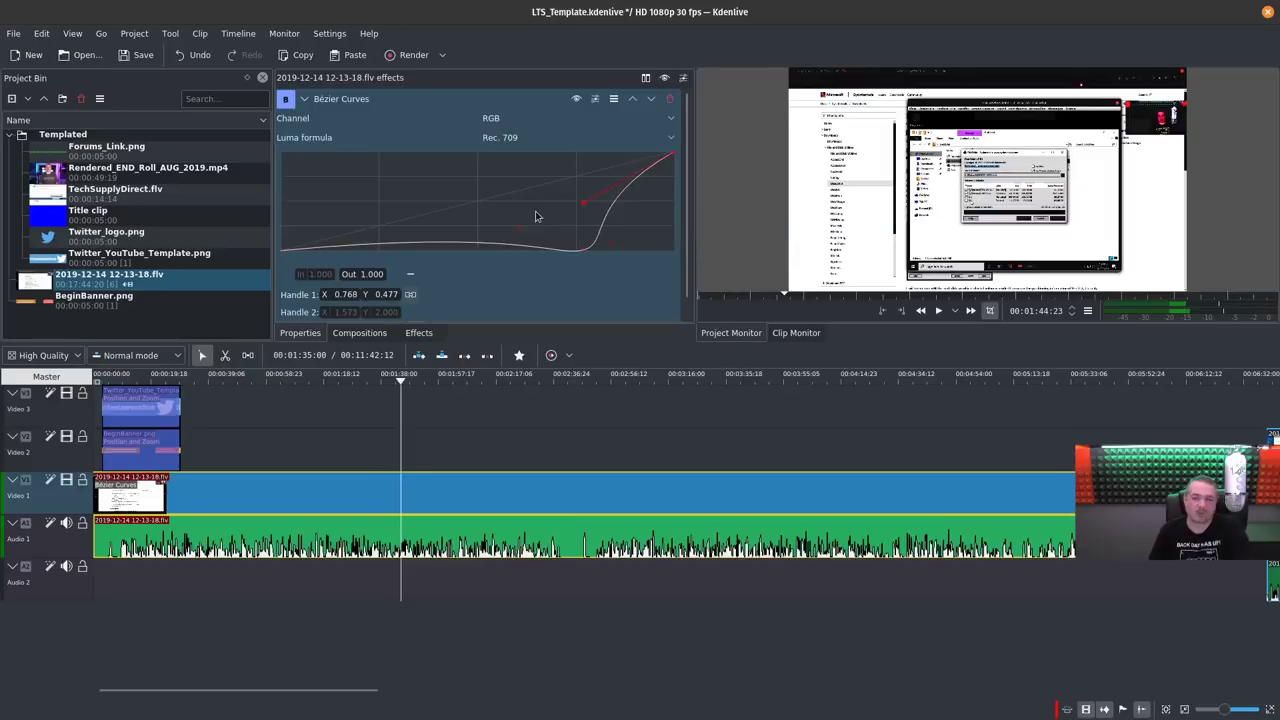
pyautogui.click(436, 333)
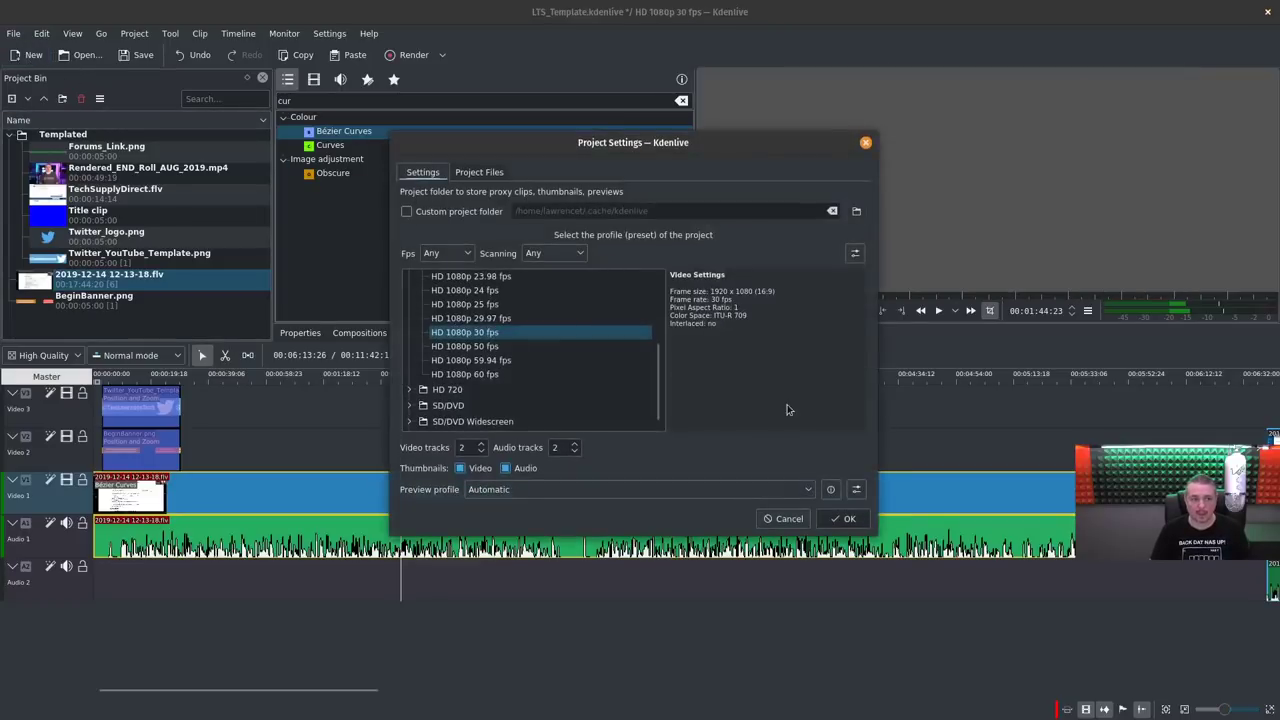
# Step: Start a new unsaved project, import Tesla_3m_Flip.mp4 with its 29.97 fps profile and place it at the timeline start
pyautogui.click(843, 518)
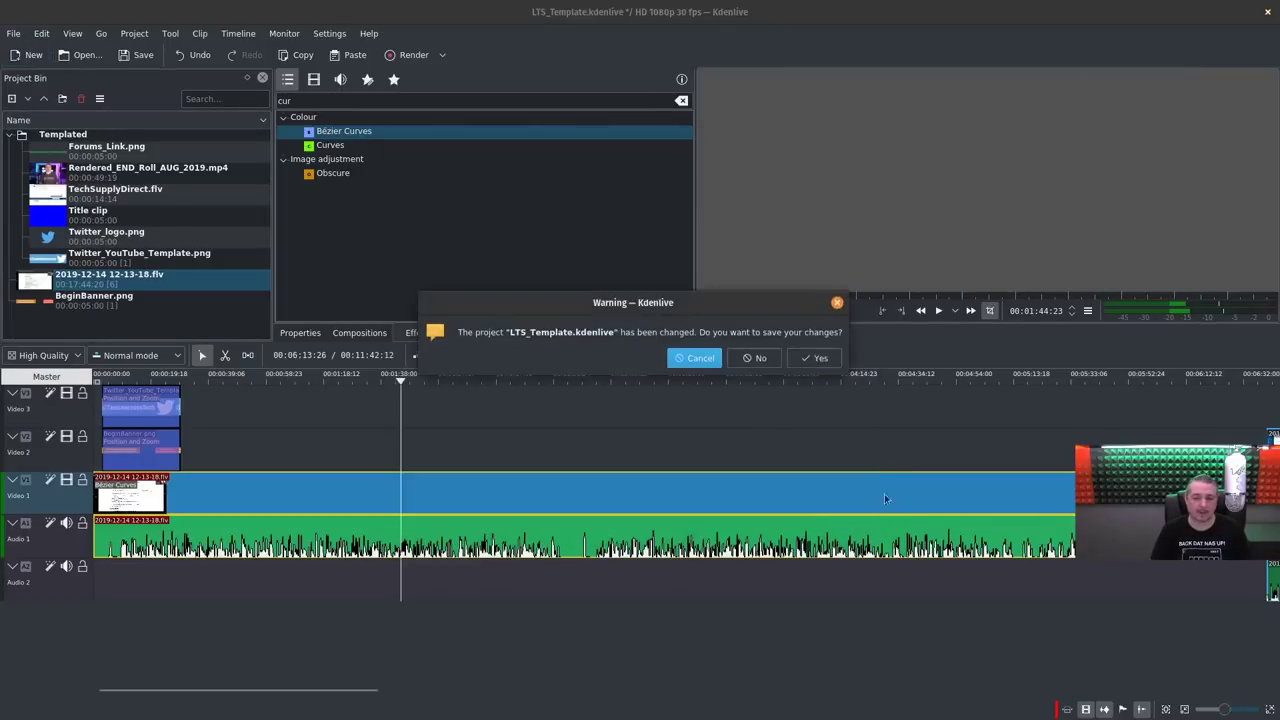
pyautogui.click(743, 358)
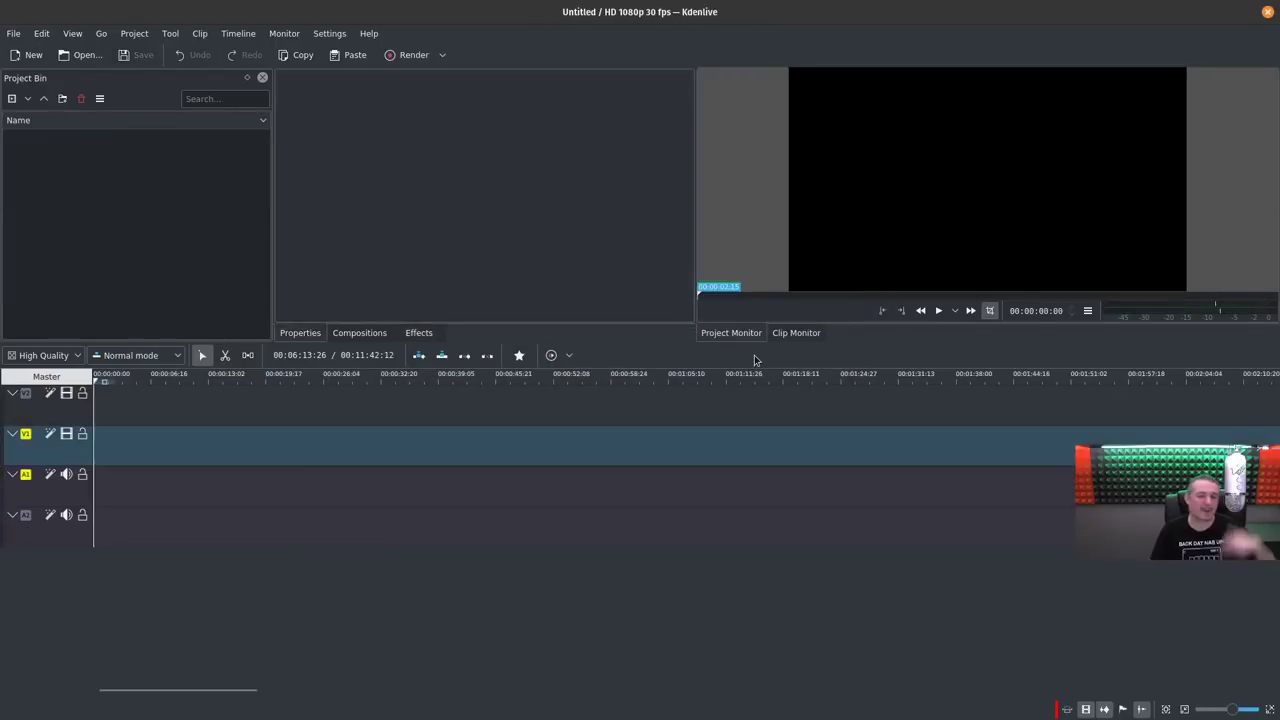
pyautogui.moveTo(499, 252); pyautogui.dragTo(80, 192)
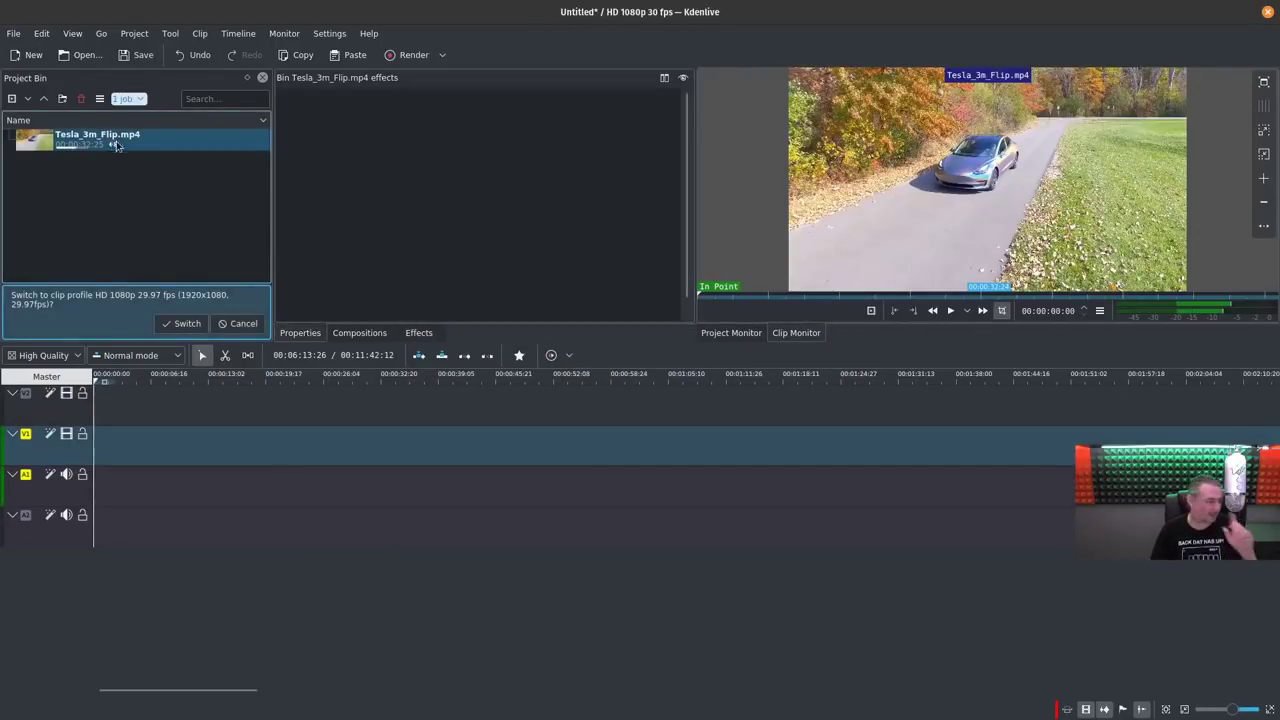
pyautogui.click(186, 323)
pyautogui.moveTo(180, 148); pyautogui.dragTo(192, 440)
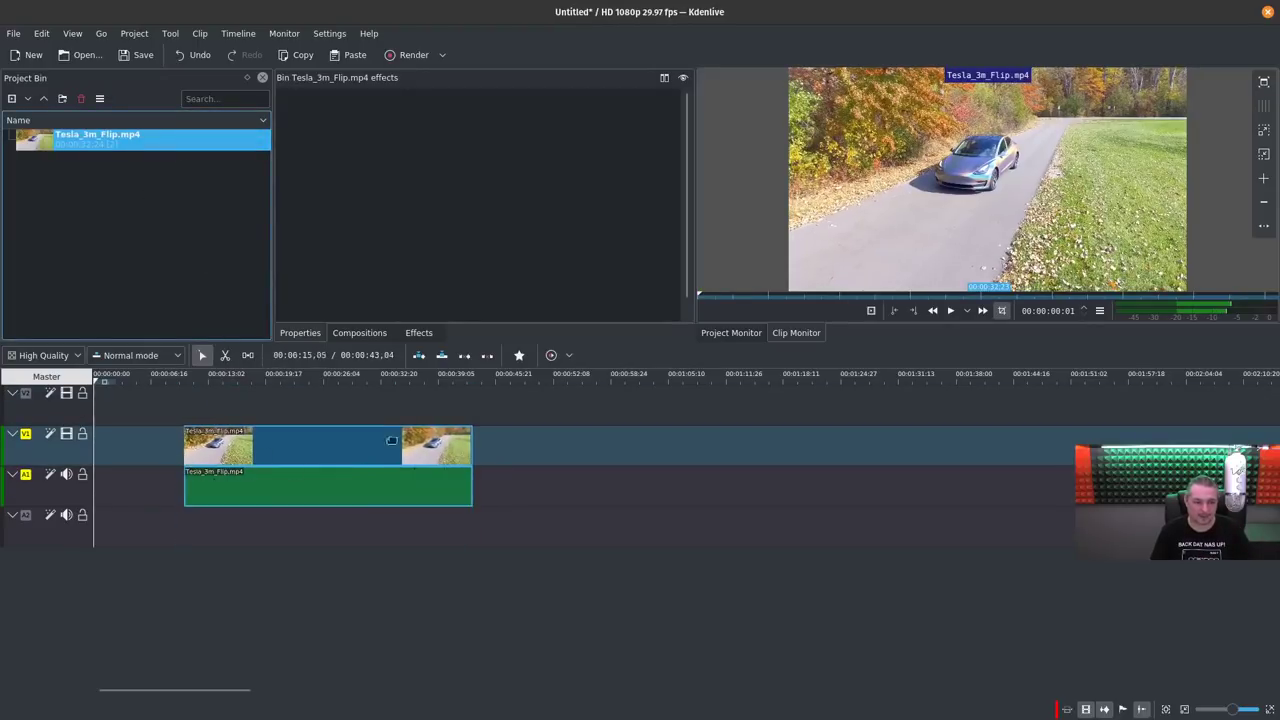
pyautogui.moveTo(391, 440); pyautogui.dragTo(299, 440)
# Step: Play the Tesla drone footage in an enlarged preview monitor, jumping to a later part
pyautogui.click(246, 380)
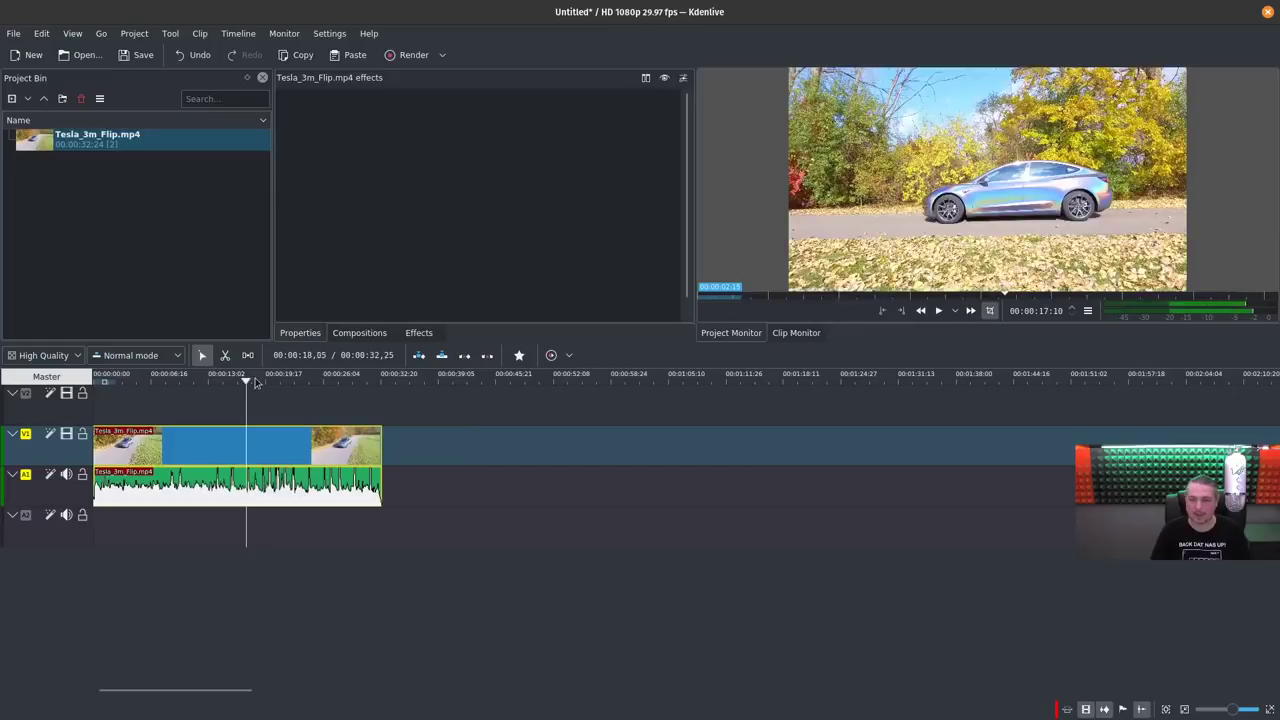
pyautogui.click(938, 311)
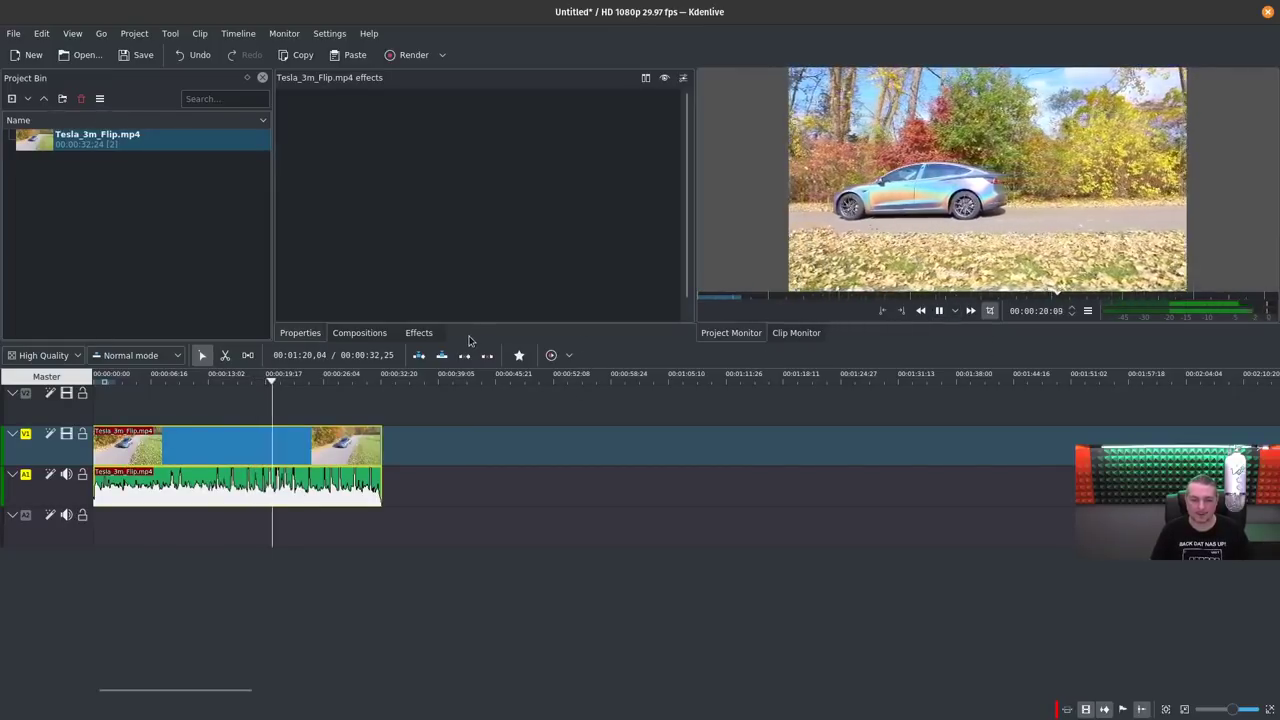
pyautogui.moveTo(468, 340); pyautogui.dragTo(468, 536)
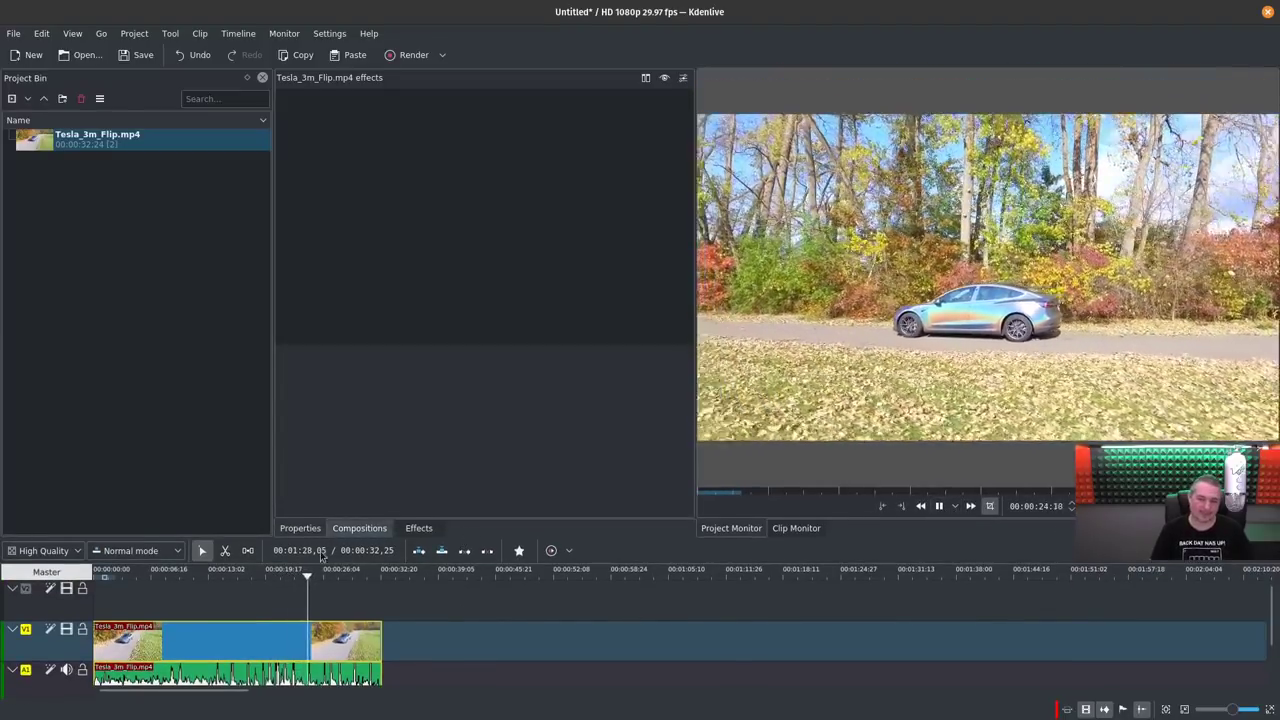
pyautogui.click(336, 585)
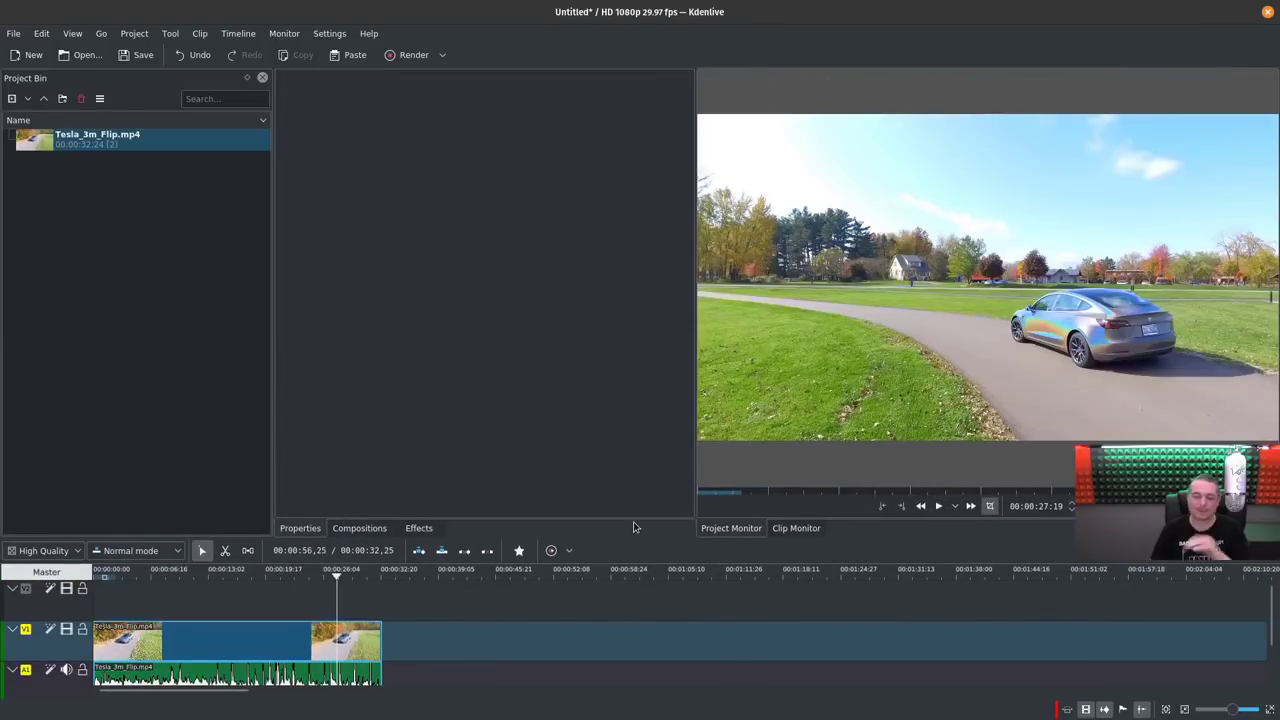
pyautogui.click(936, 507)
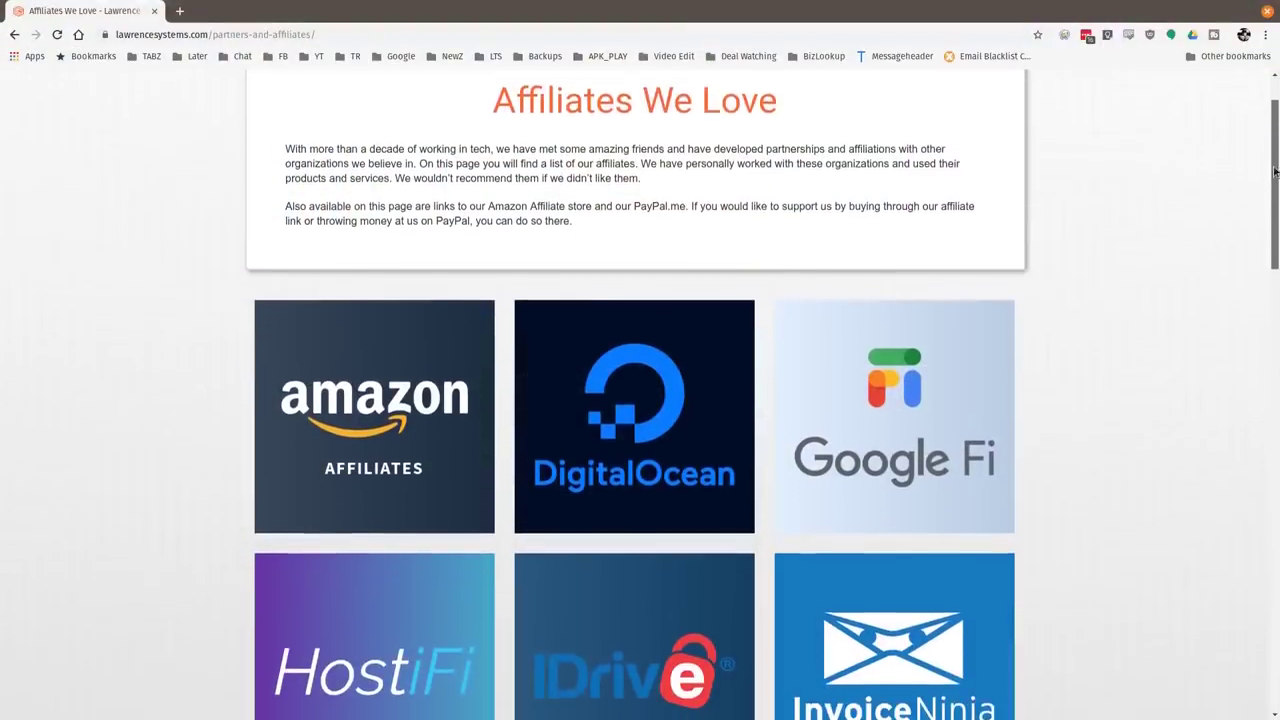
# Step: Scroll down the Affiliates We Love page to the tiles such as Linode, Netgate and TubeBuddy
pyautogui.scroll(-3, 1265, 247)
pyautogui.moveTo(1265, 247); pyautogui.dragTo(1258, 384)
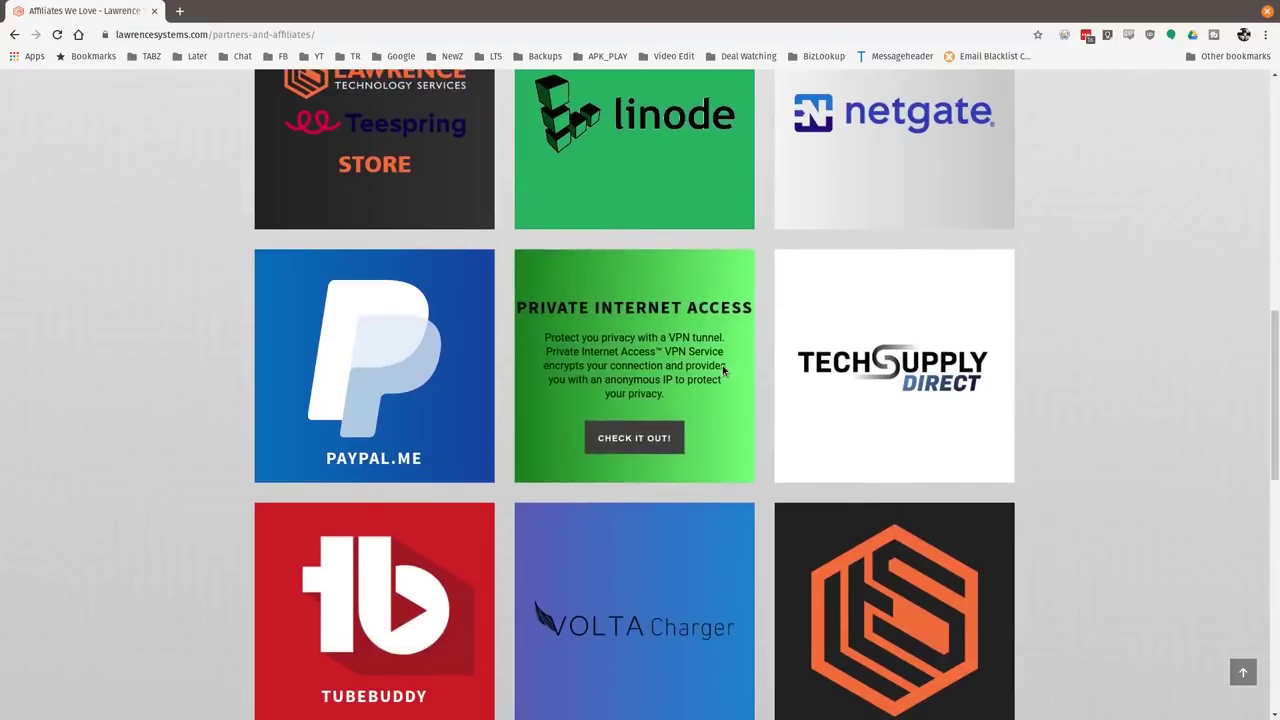